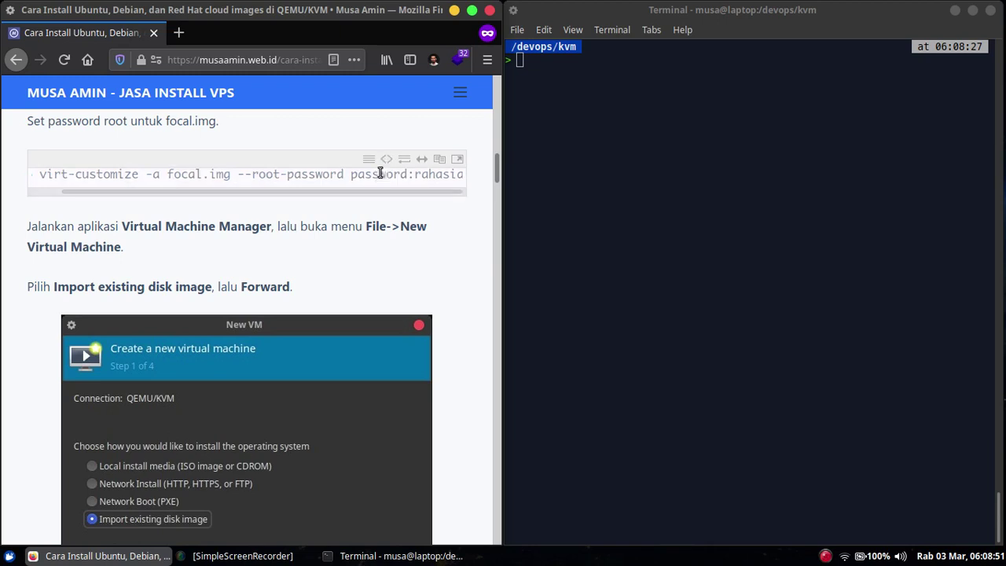
- Paste and run the tutorial's virt-customize command to set a root password in focal.img
right_click(378, 177)
click(404, 224)
right_click(657, 149)
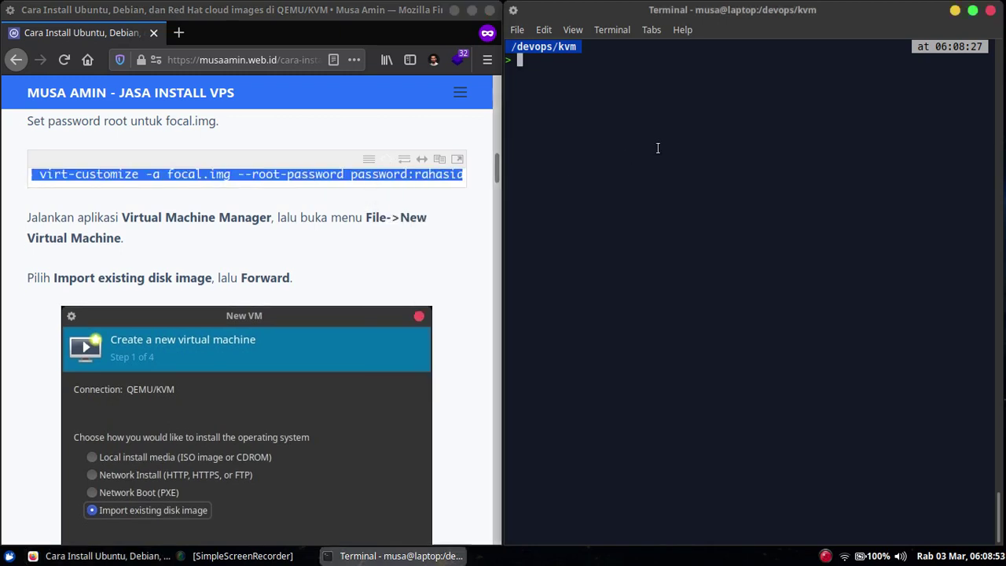
click(681, 231)
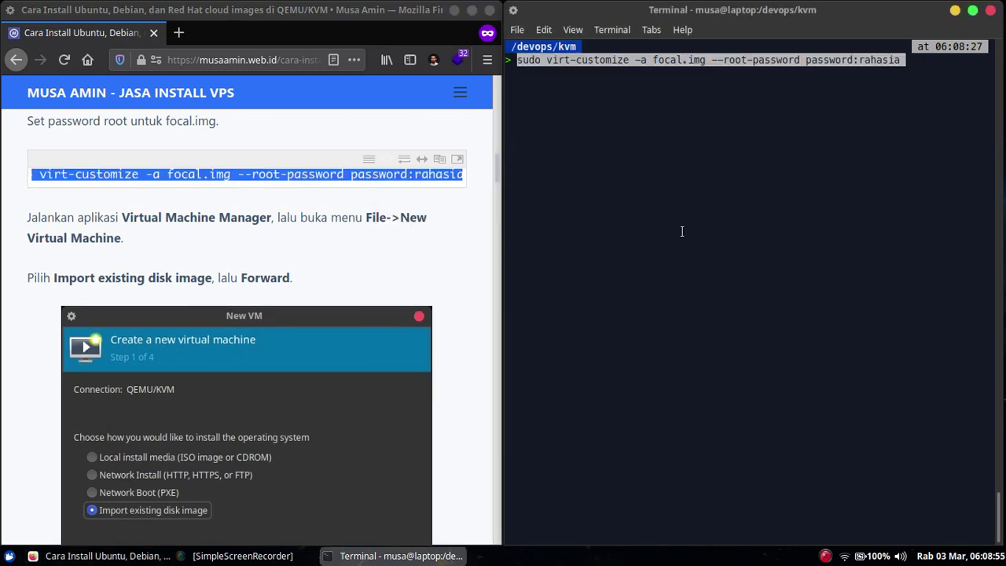
key(Return)
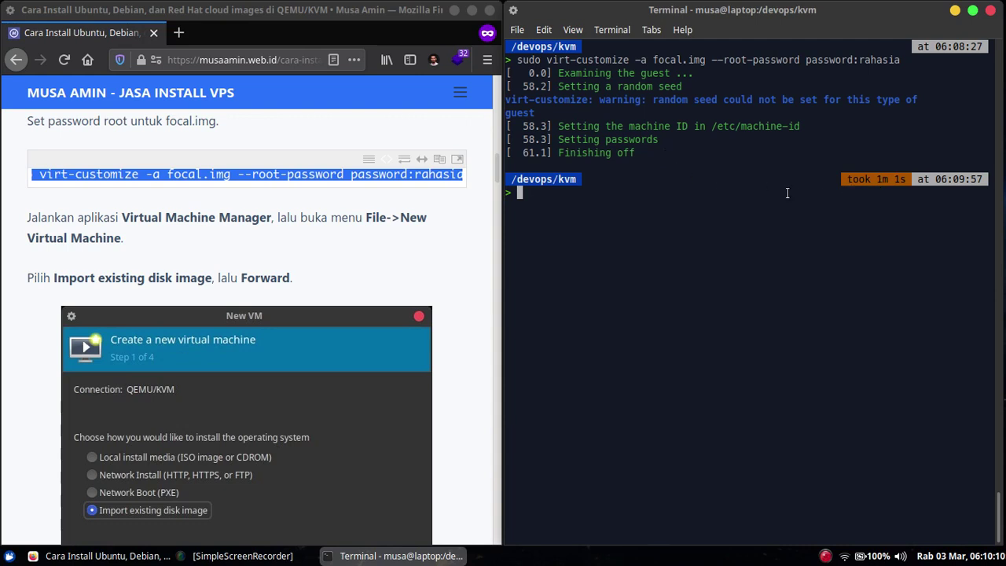
- Wait for virt-customize to finish on focal.img while checking the tutorial
click(408, 171)
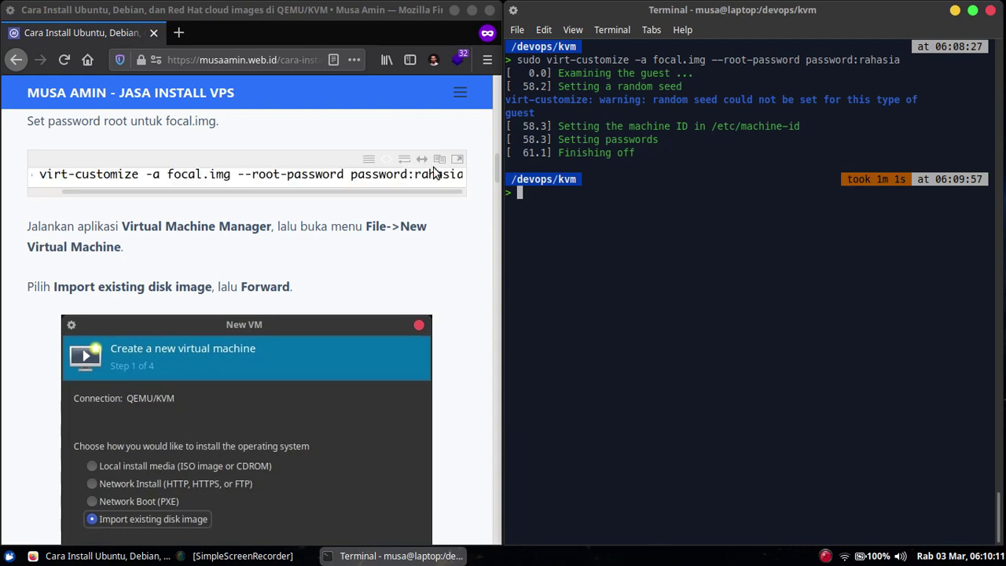
click(549, 227)
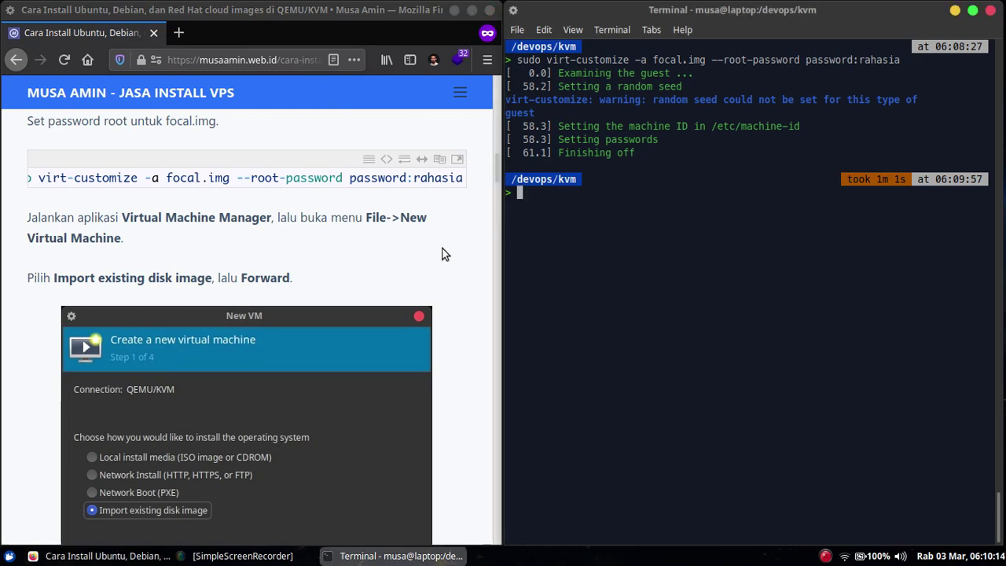
click(408, 262)
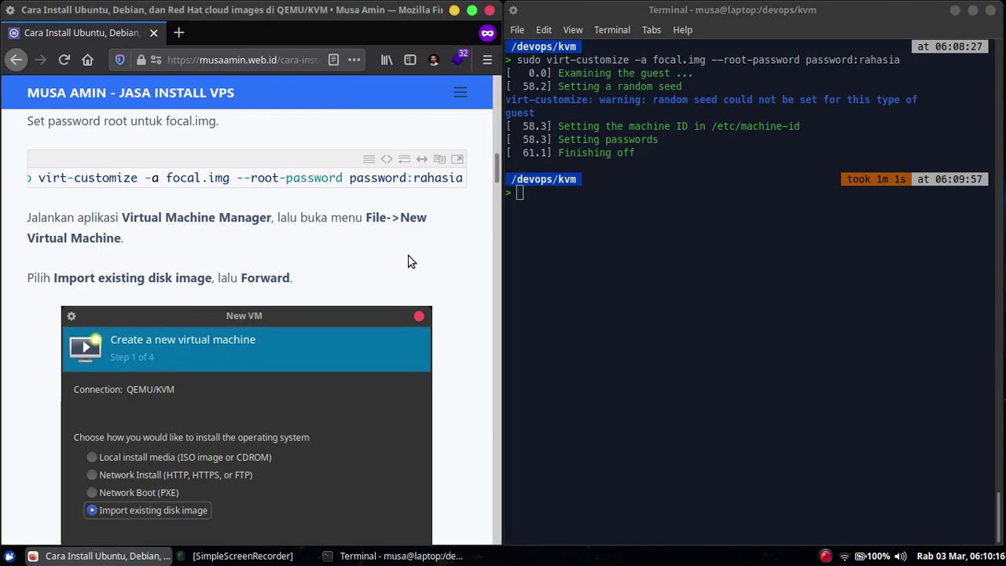
scroll(409, 260, down, 1)
scroll(404, 251, down, 2)
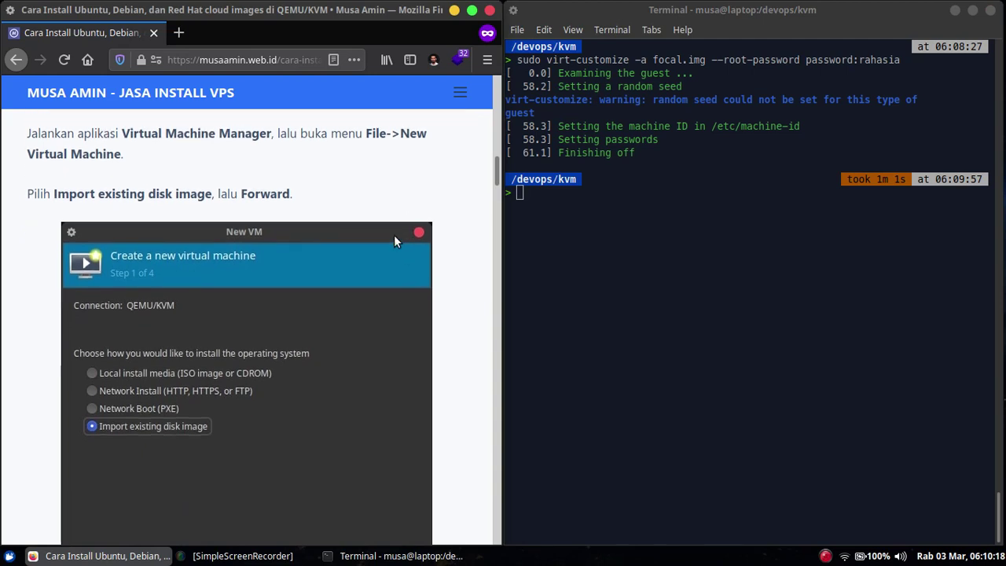
scroll(346, 203, up, 1)
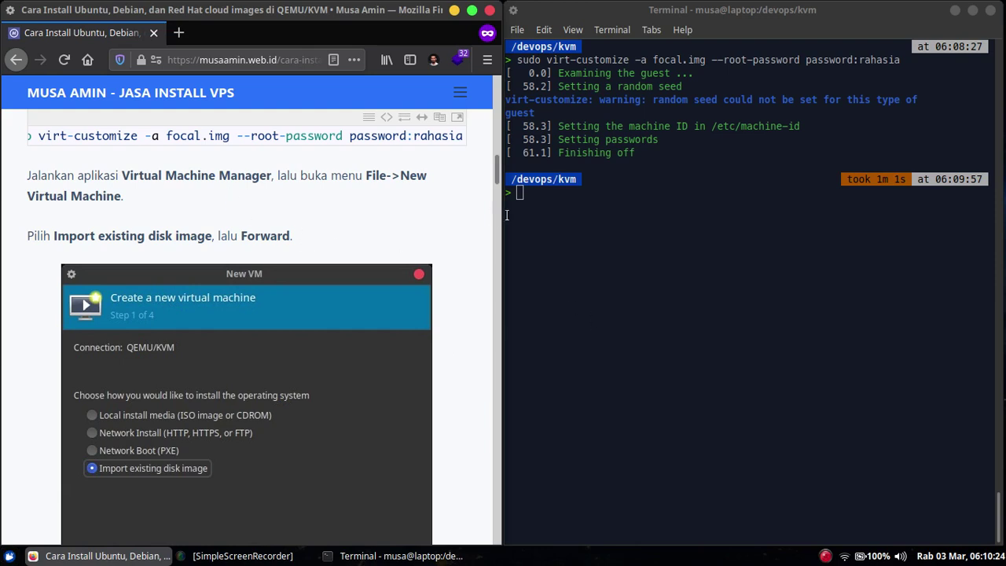
click(576, 241)
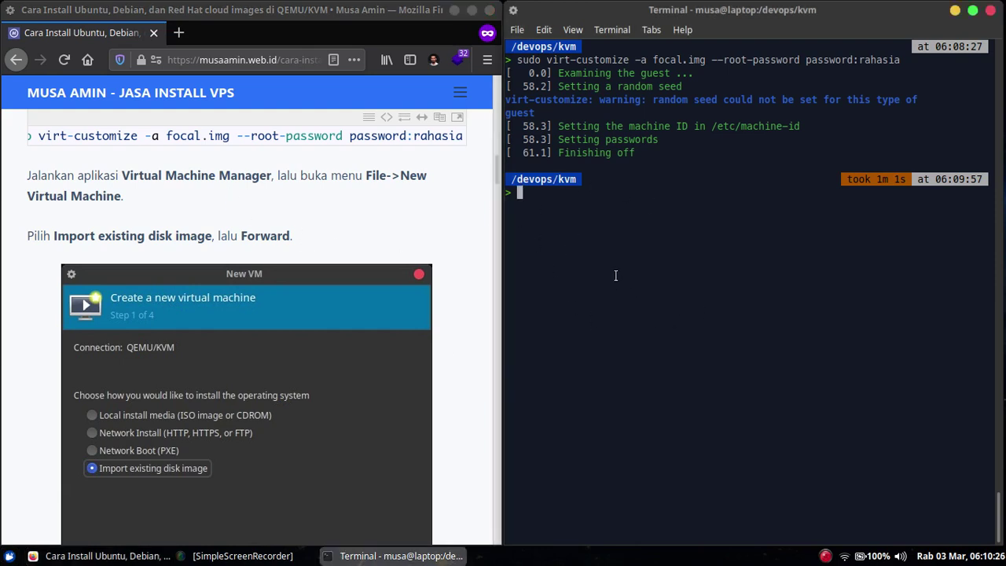
- Launch Virtual Machine Manager from the System applications and open the New VM wizard
click(9, 556)
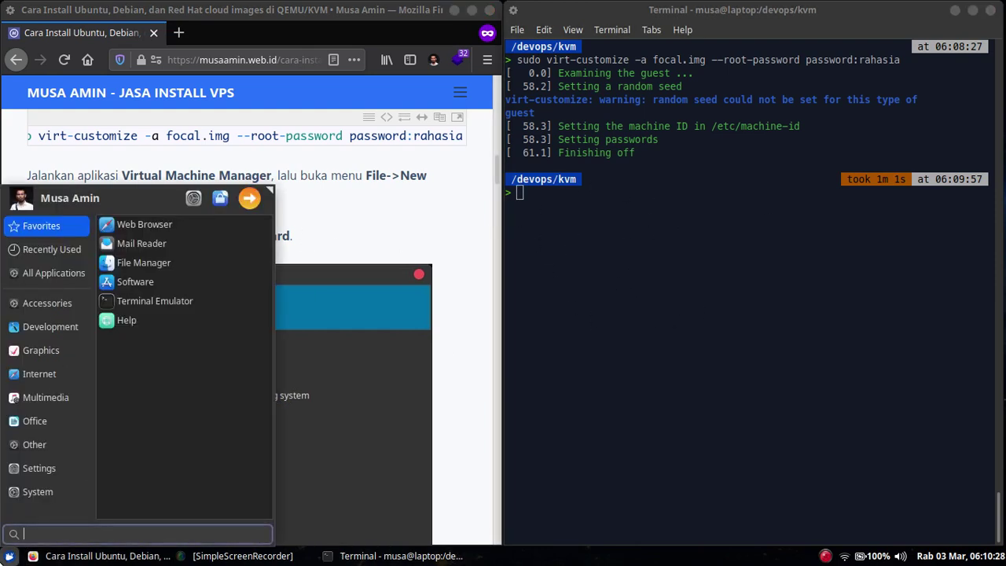
click(52, 491)
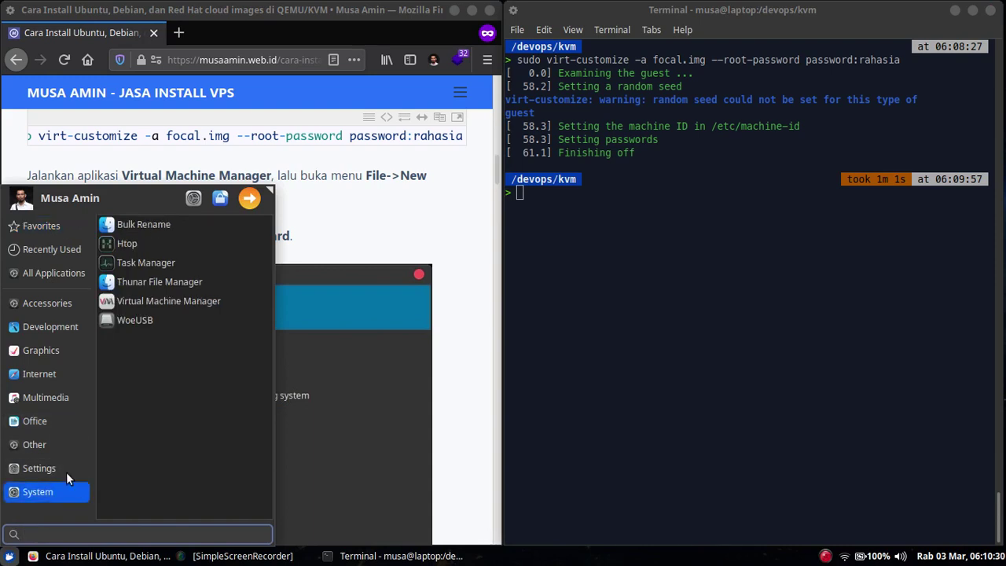
click(189, 303)
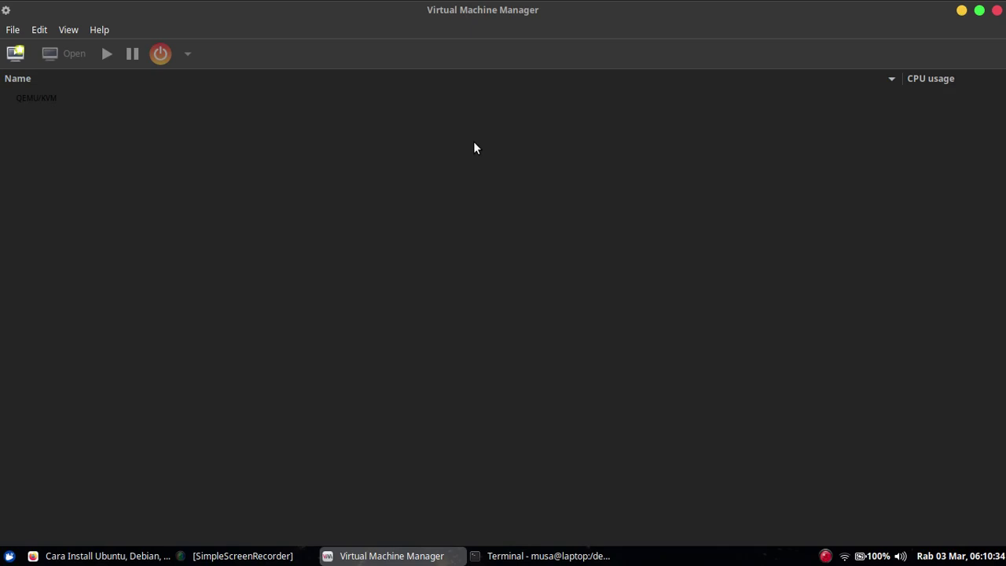
click(16, 55)
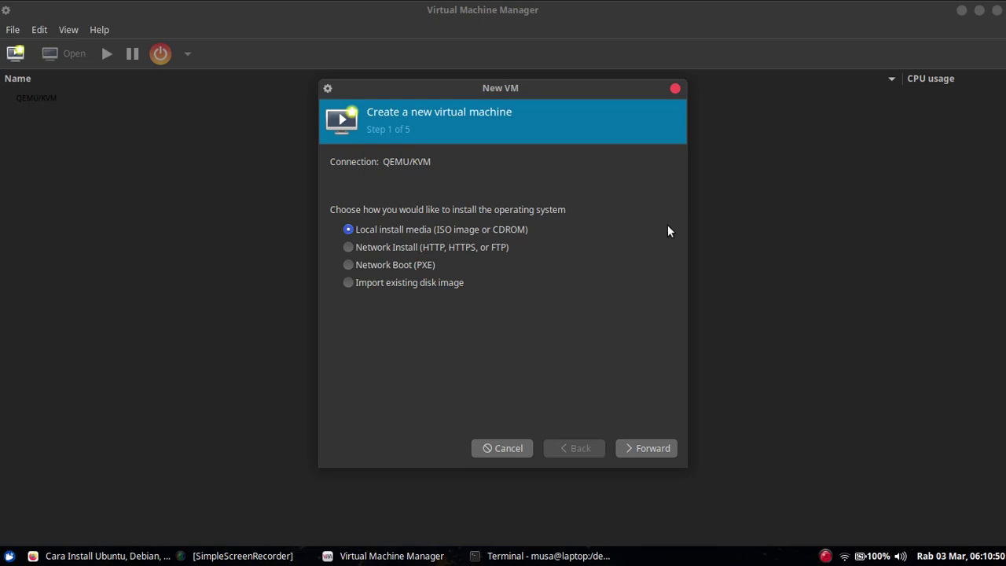
- Choose Import existing disk image and bring up the Choose Storage Volume dialog
click(418, 283)
click(640, 447)
click(453, 182)
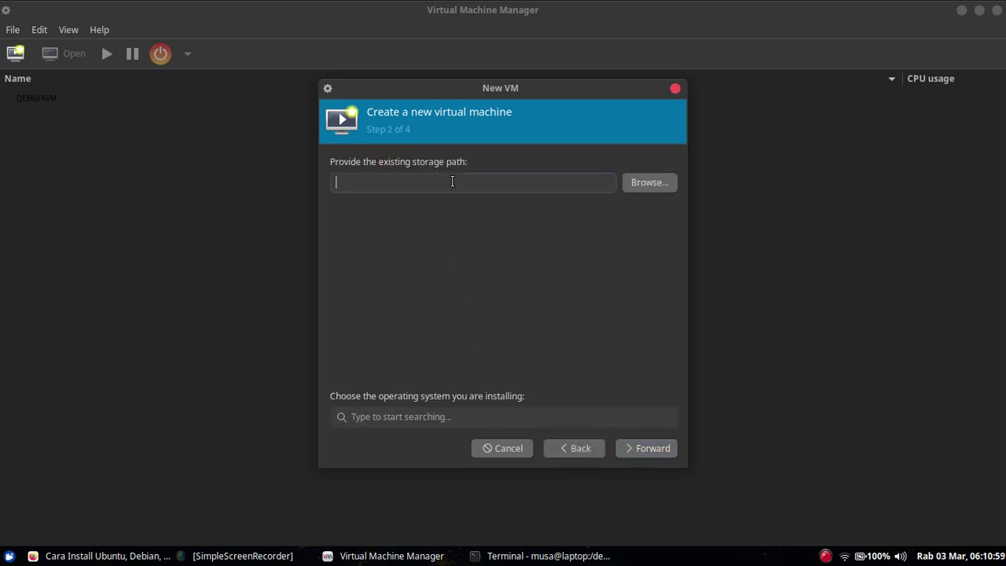
click(633, 187)
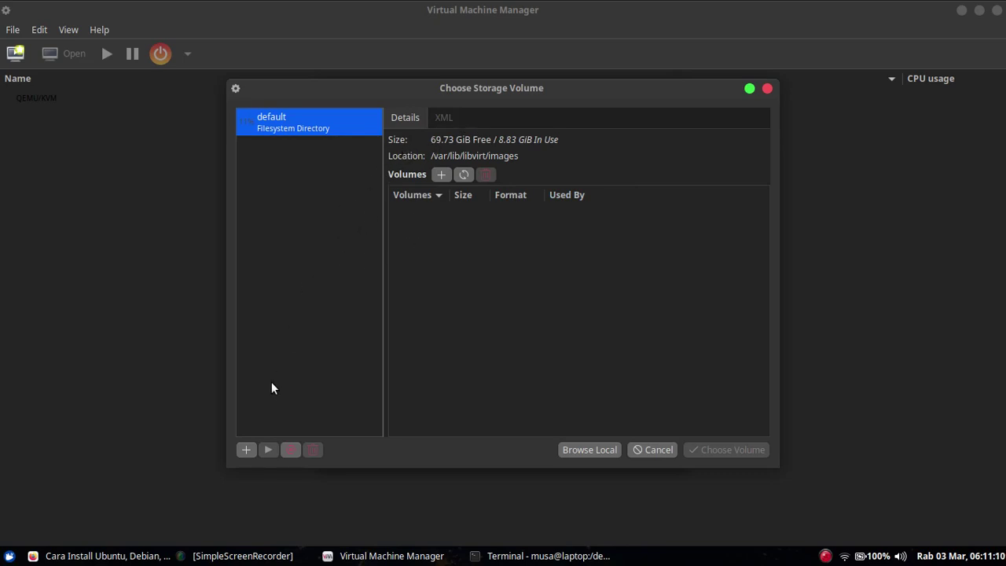
- Create a directory storage pool named disk-images with target path /devops/kvm
click(247, 448)
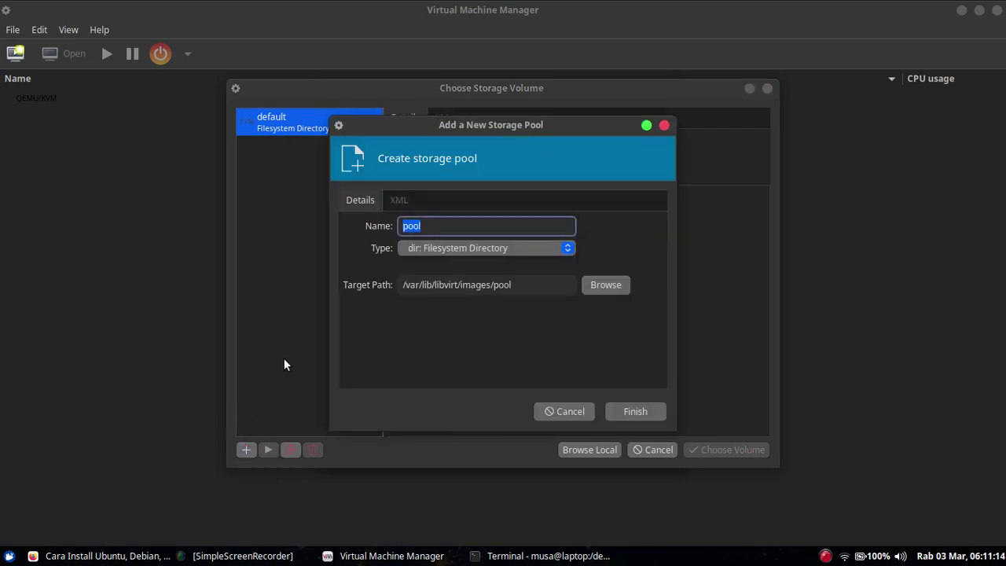
double_click(438, 227)
text(disk-images)
triple_click(447, 286)
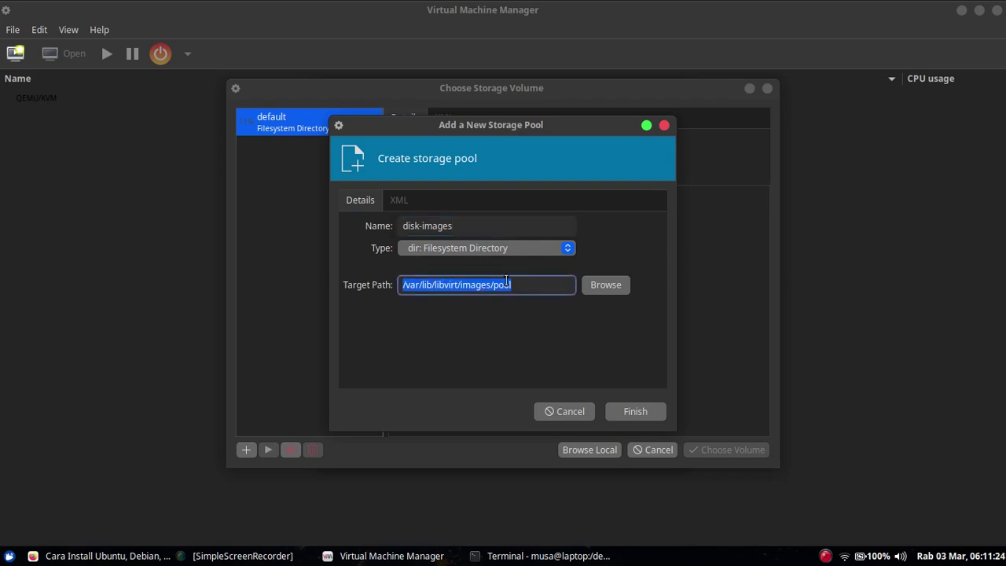
text(/devops/kvm)
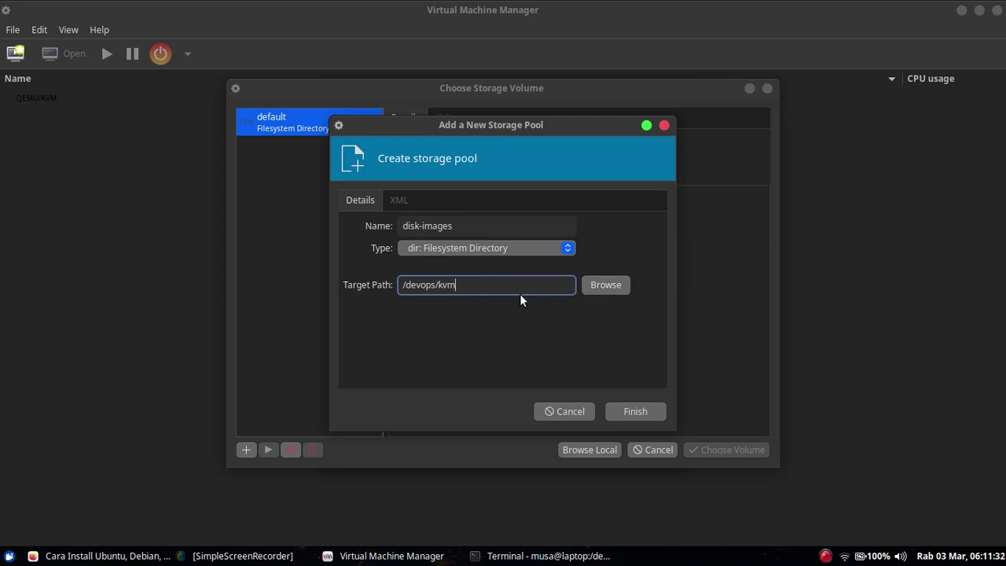
click(625, 412)
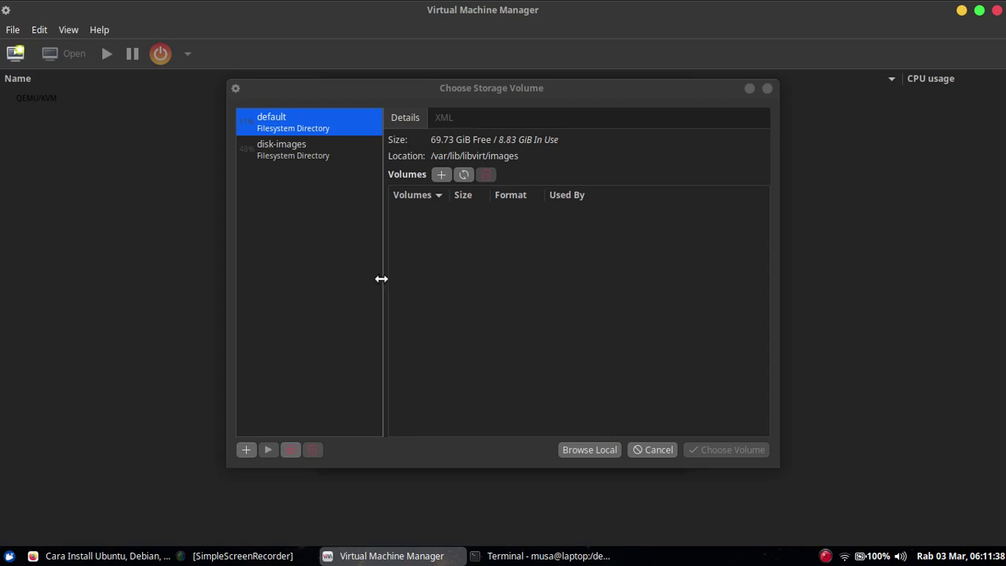
- Select focal.img from the disk-images pool as the VM's existing storage
click(297, 151)
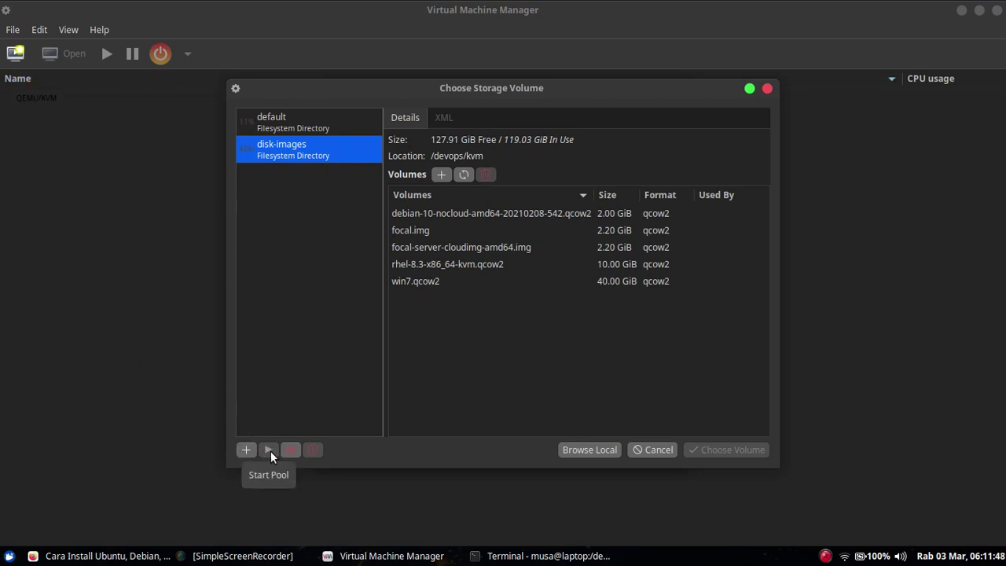
click(420, 236)
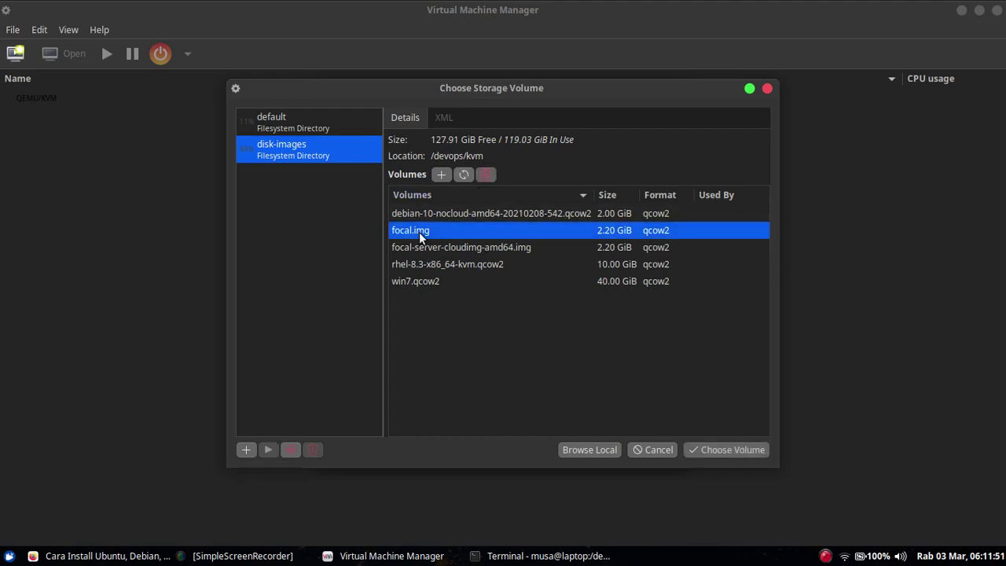
click(707, 450)
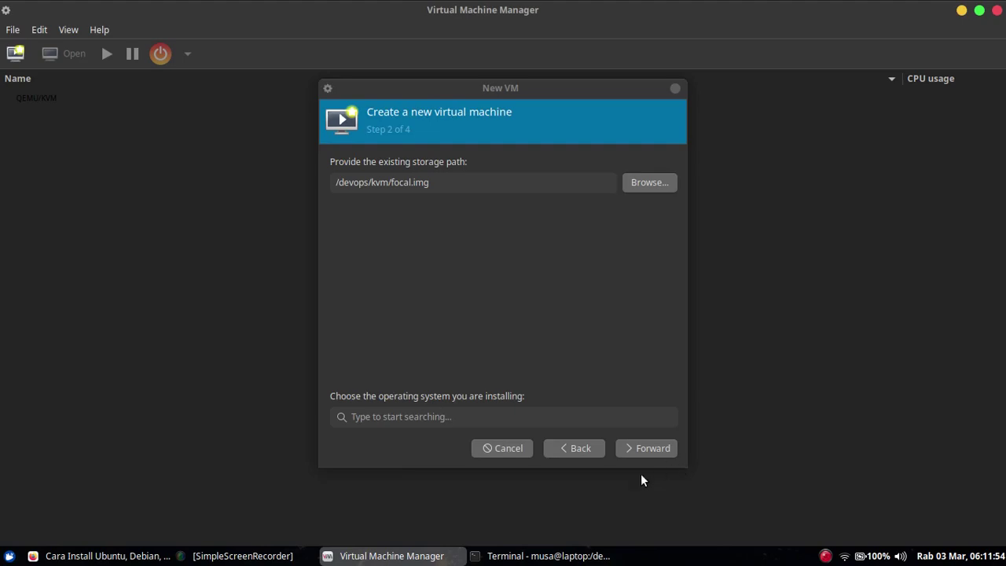
- Set the VM's operating system to Ubuntu 20.04
click(405, 416)
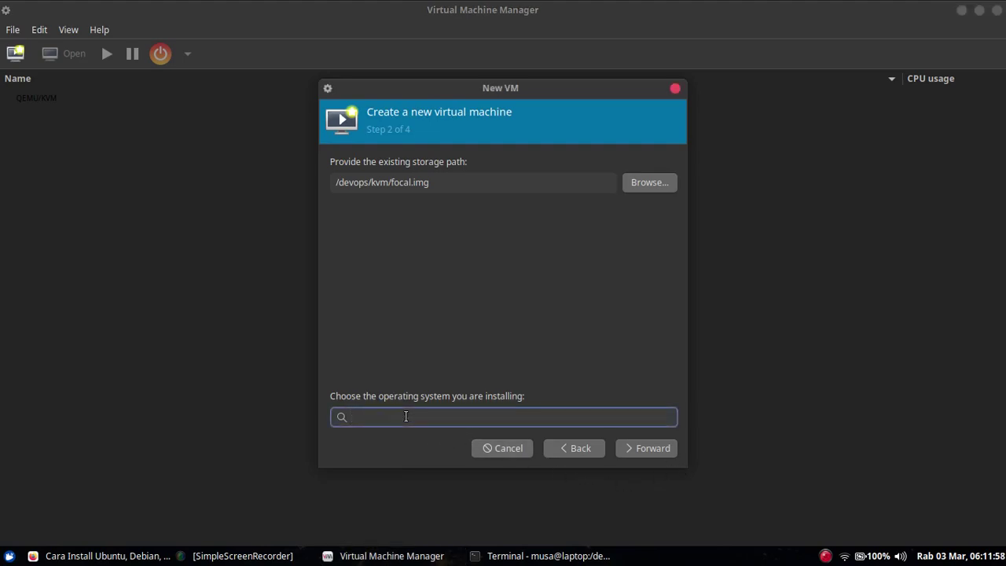
text(ubuntu)
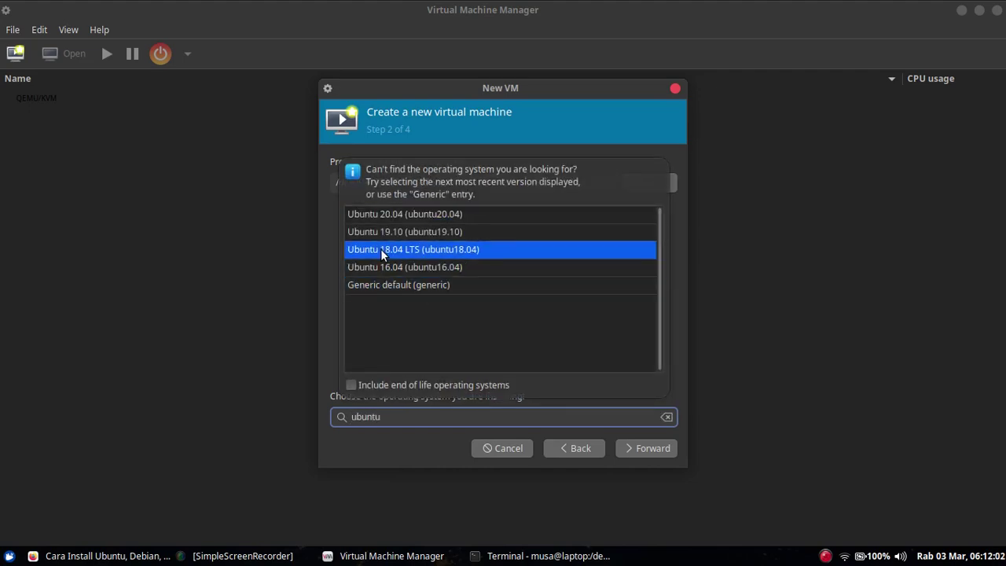
click(388, 215)
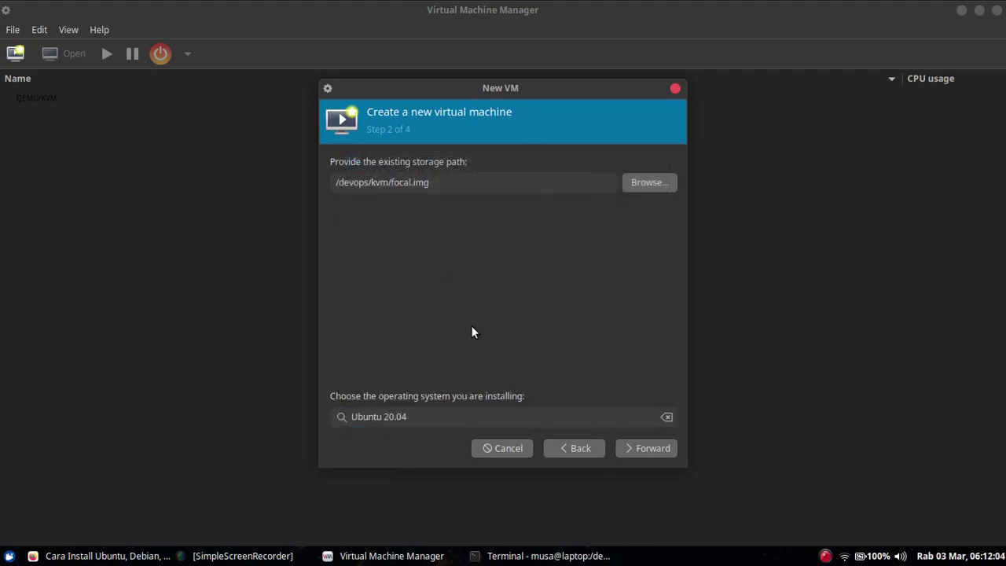
click(634, 454)
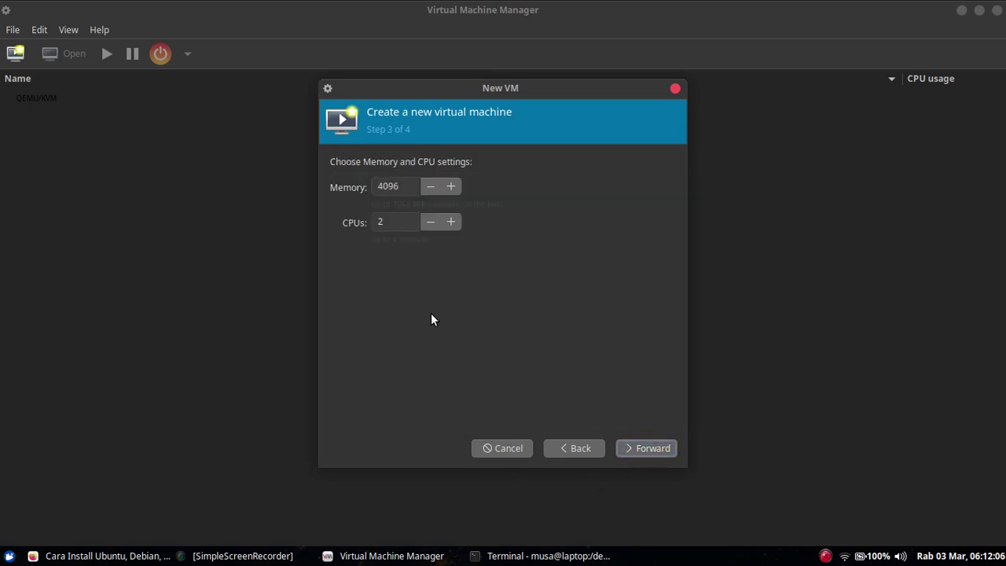
- Give the VM 1024 MiB memory and 1 CPU
double_click(395, 187)
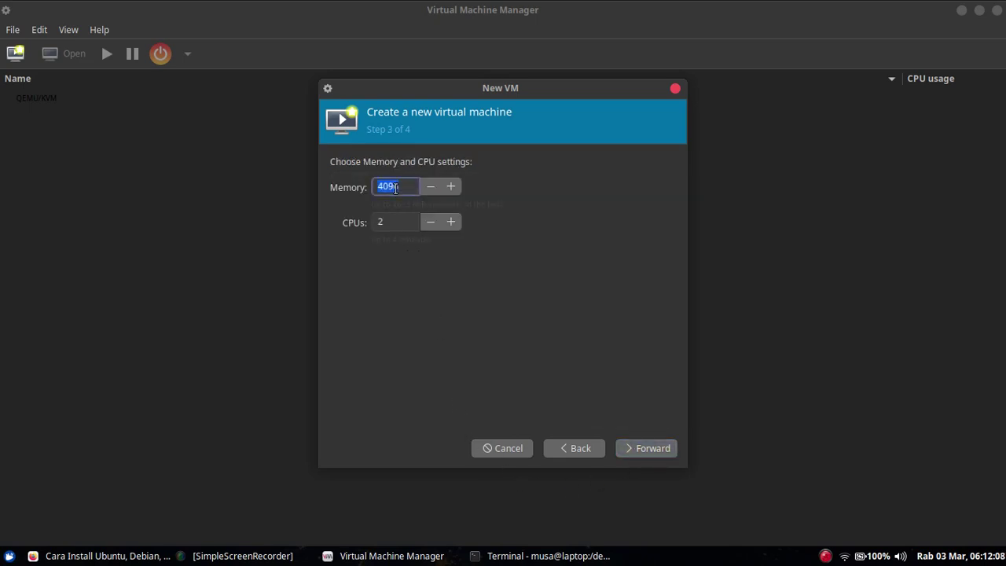
text(1024)
click(433, 226)
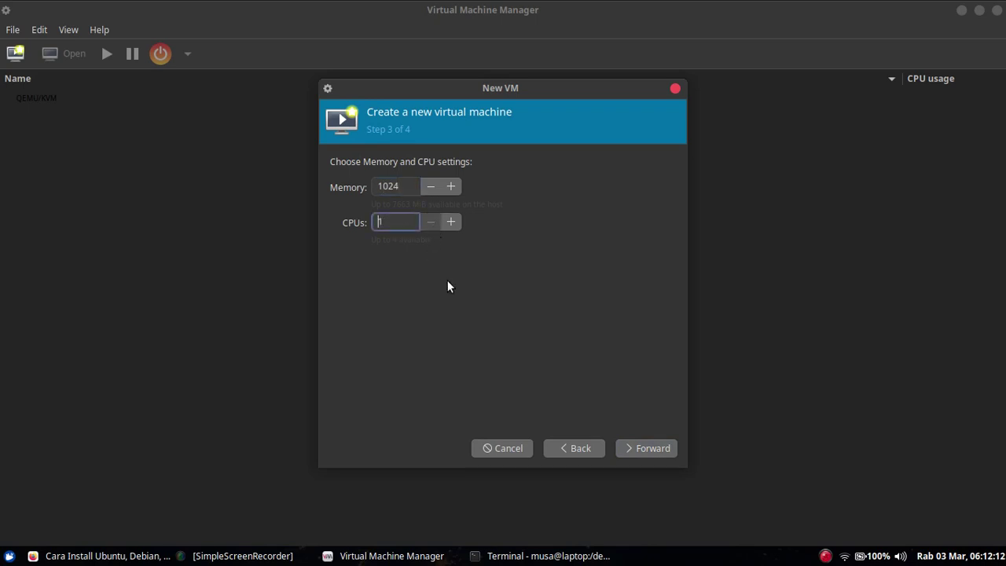
click(632, 450)
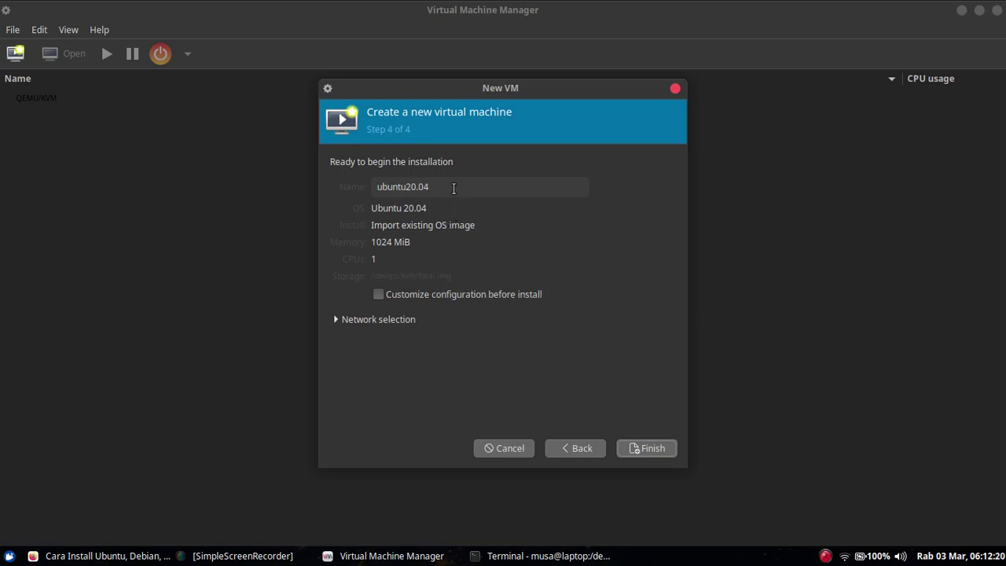
- Name the VM focal and finish creating and starting it
triple_click(453, 189)
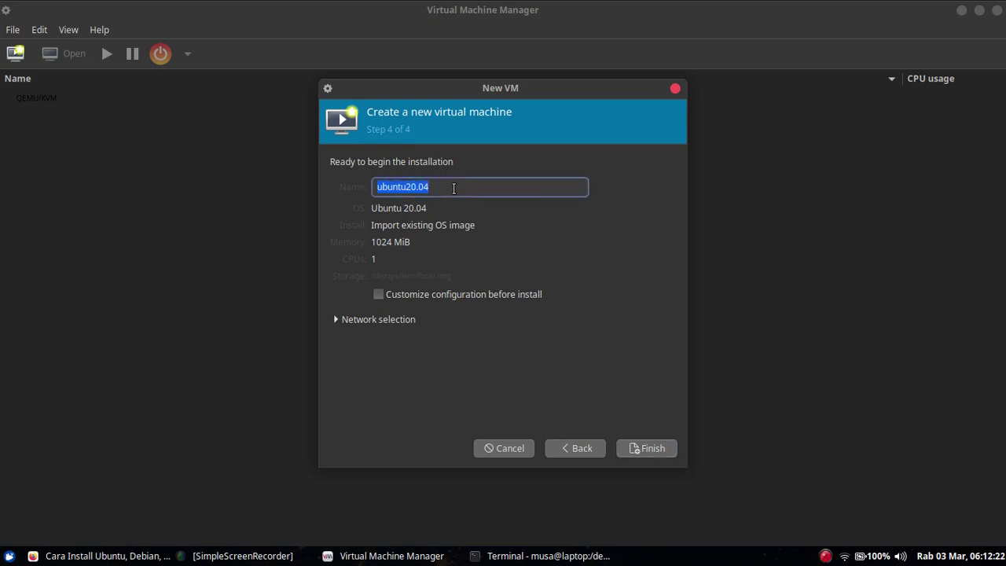
text(focal)
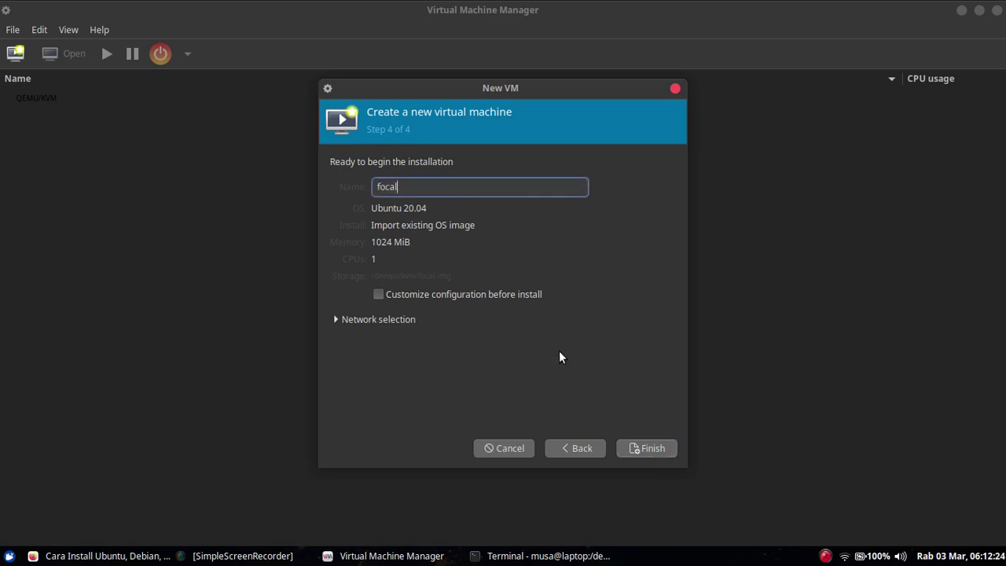
click(649, 452)
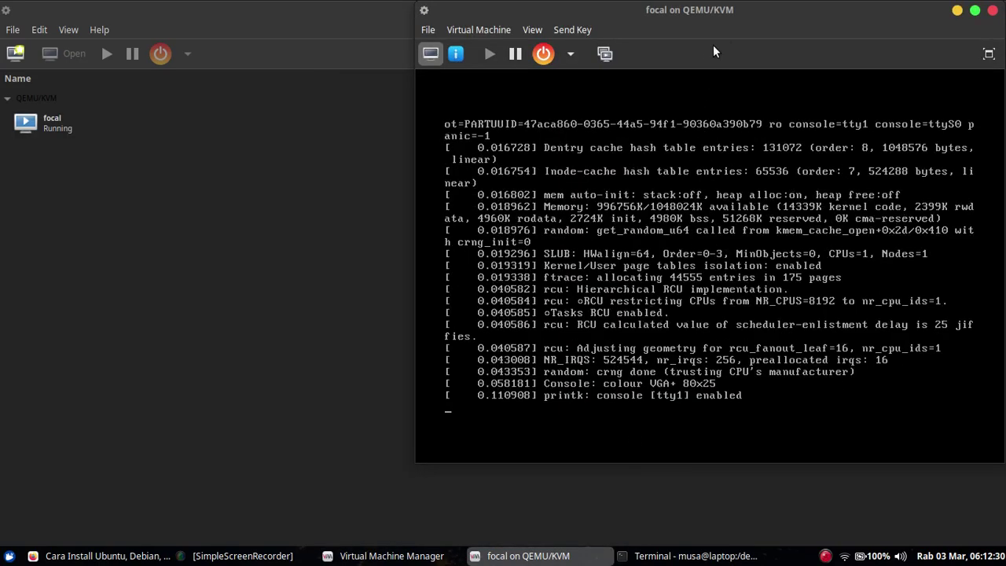
- Move the focal console window left while Ubuntu 20.04.2 boots to its login prompt
drag(721, 10, 438, 62)
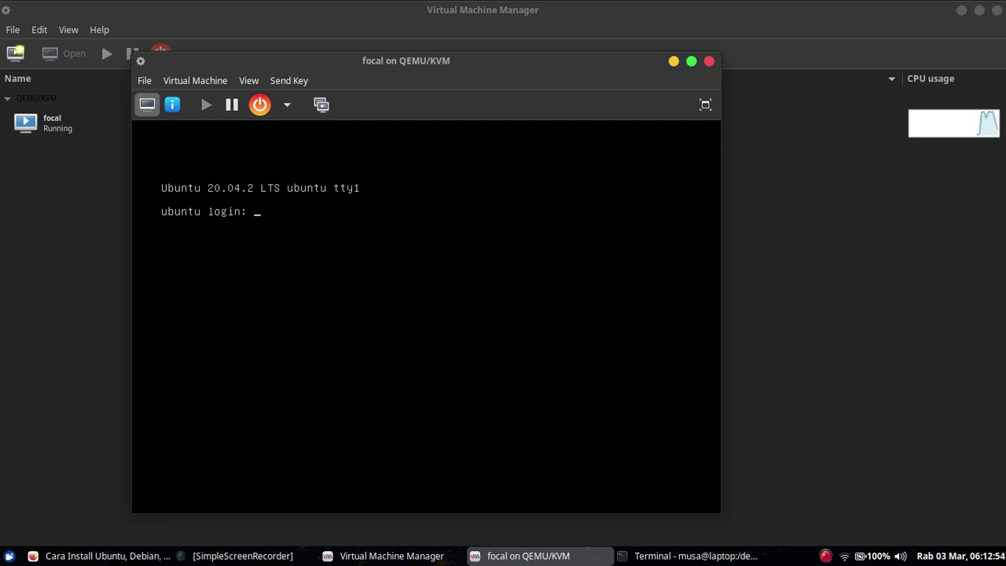
- Log into focal as root and ping google.com
text(root)
key(Return)
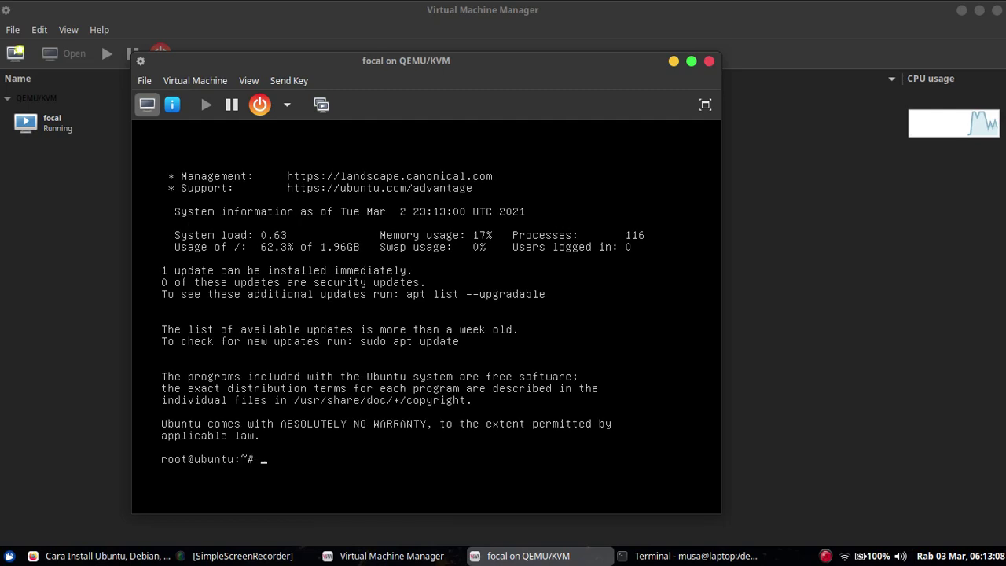
key(ctrl+l)
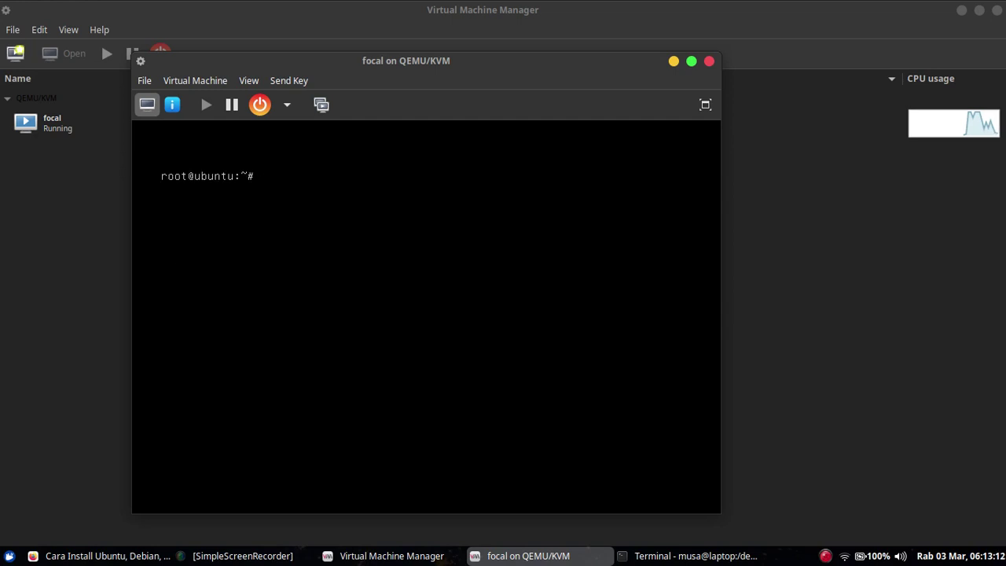
text(ping )
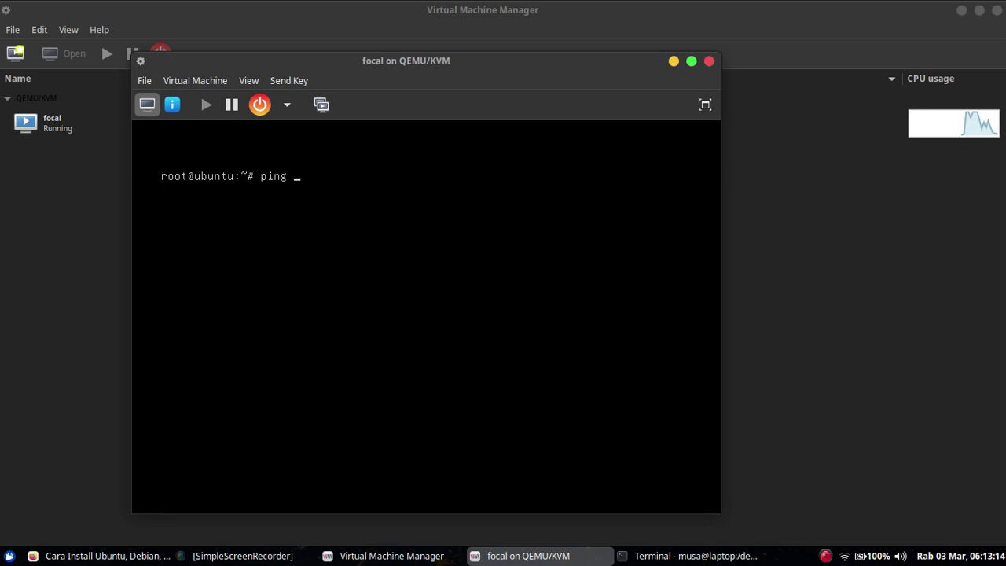
text(google.com)
key(Return)
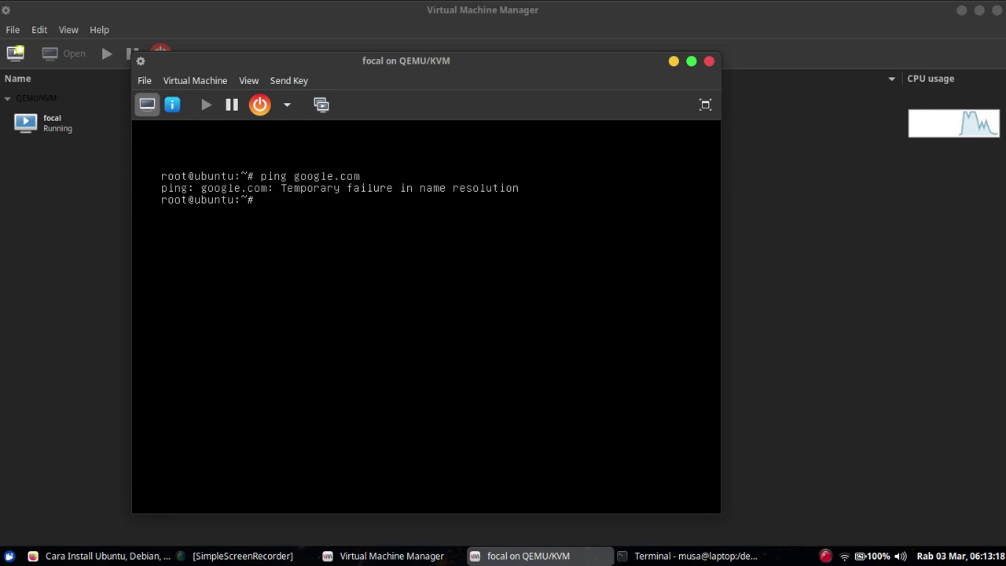
- Obtain a DHCP address with dhclient and re-ping google.com, getting 5 of 5 replies
key(ctrl+l)
text(dhclient)
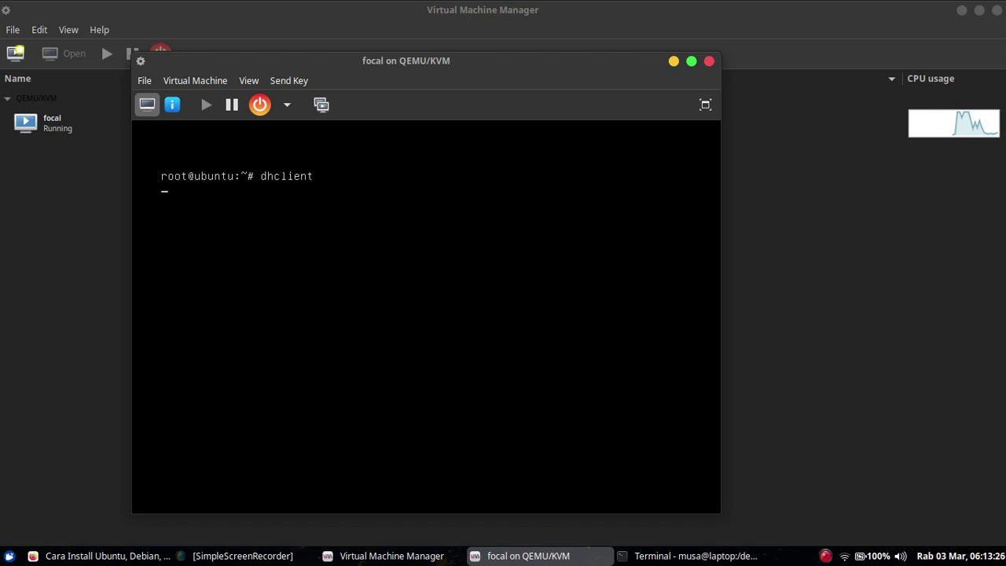
text( root@ubuntu:~# ping google.com)
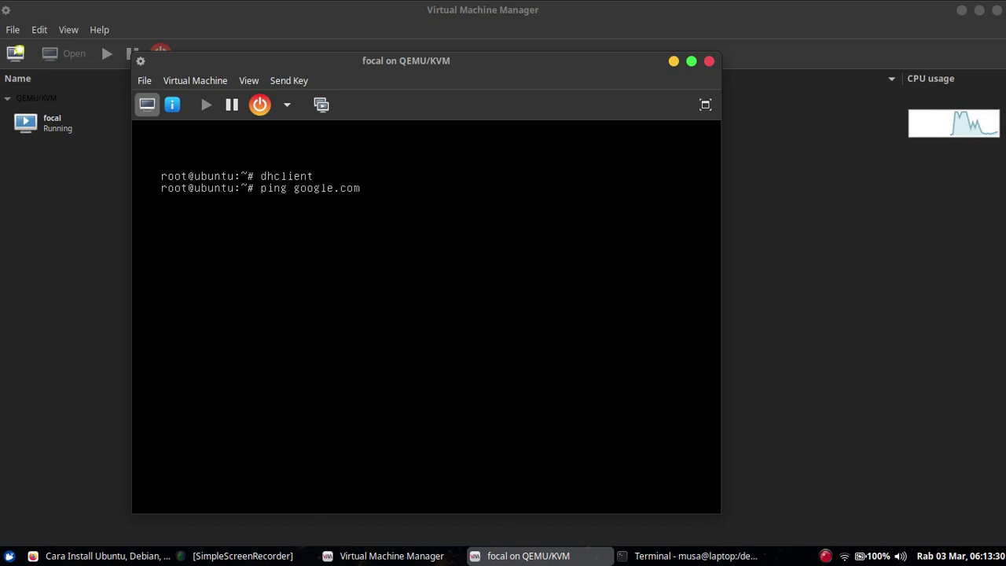
key(Return)
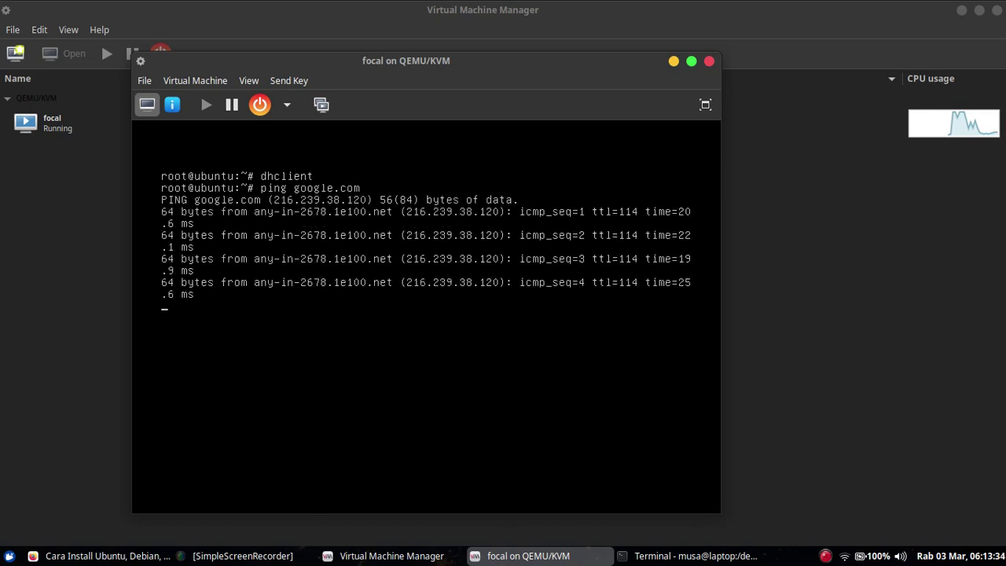
key(ctrl+c)
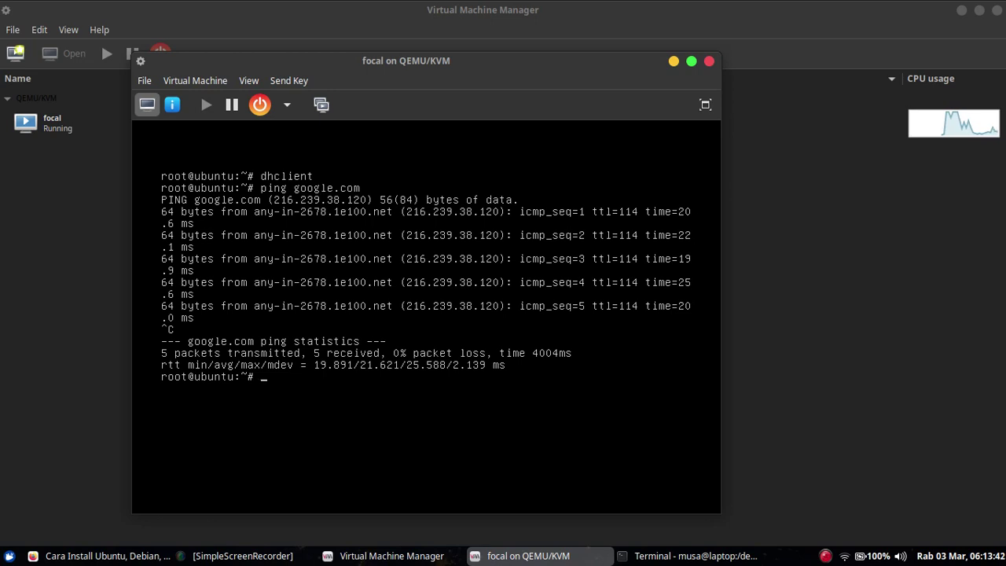
text(poweroff)
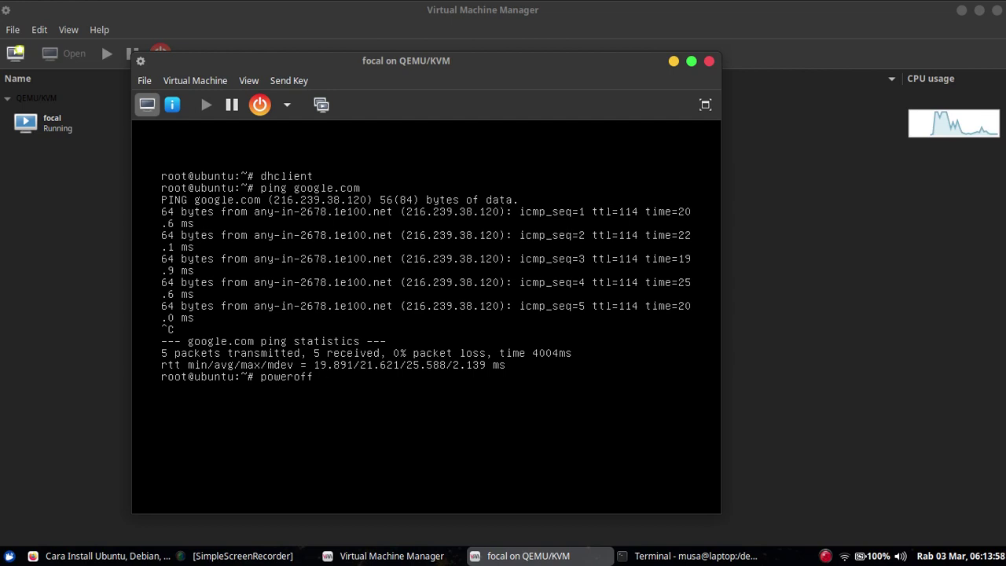
- Shut down focal with poweroff and close its console window
key(BackSpace)
key(BackSpace)
key(BackSpace)
key(BackSpace)
key(BackSpace)
key(BackSpace)
key(BackSpace)
key(BackSpace)
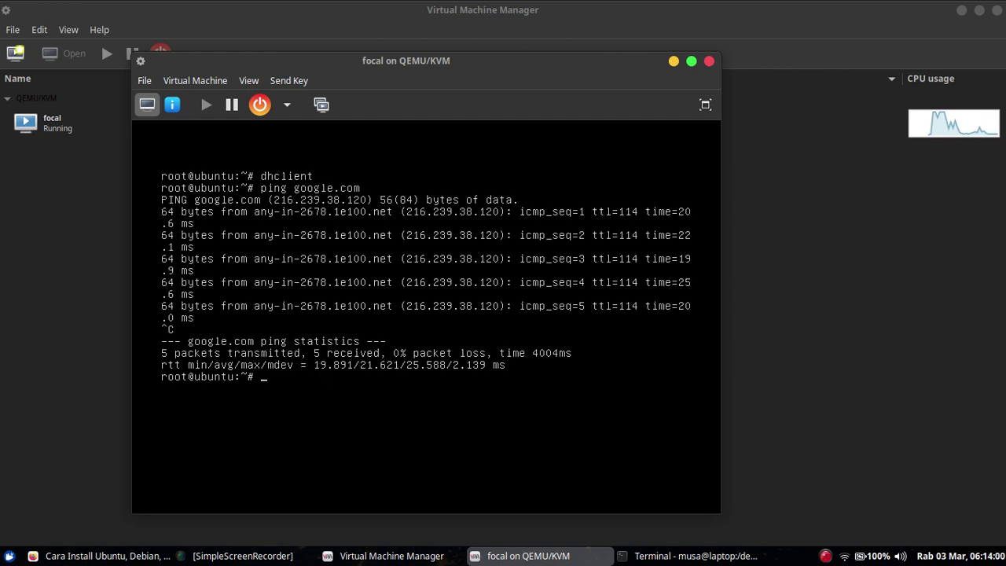
text(poweroff)
key(Return)
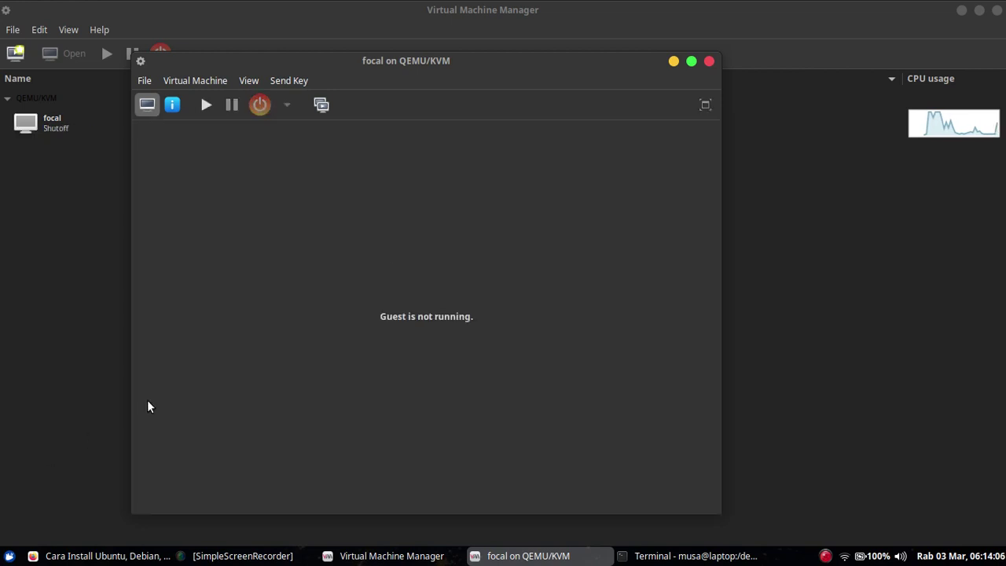
click(709, 61)
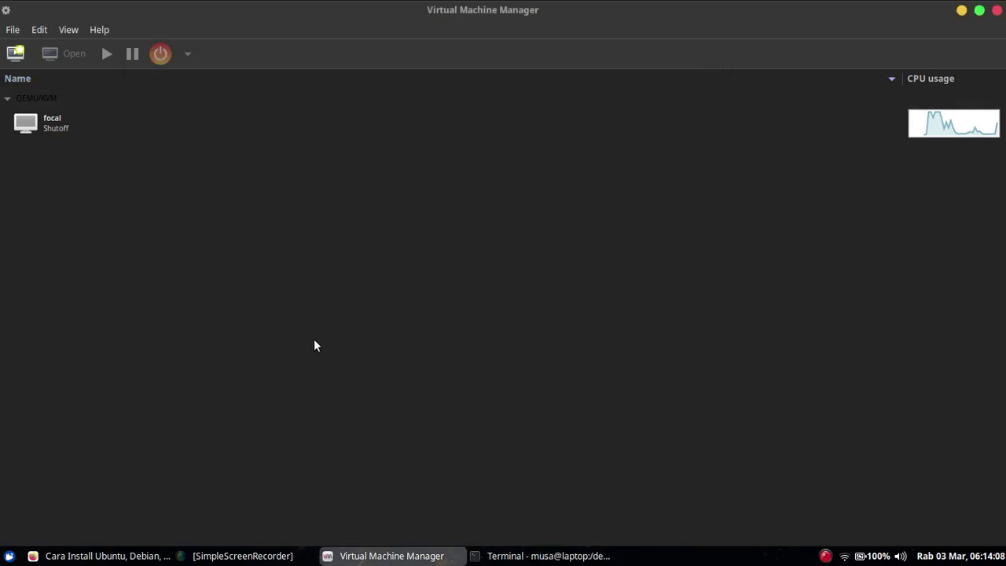
- Scroll the Firefox tutorial to its Debian KVM cloud image section with the wget and cp commands
key(alt+Tab)
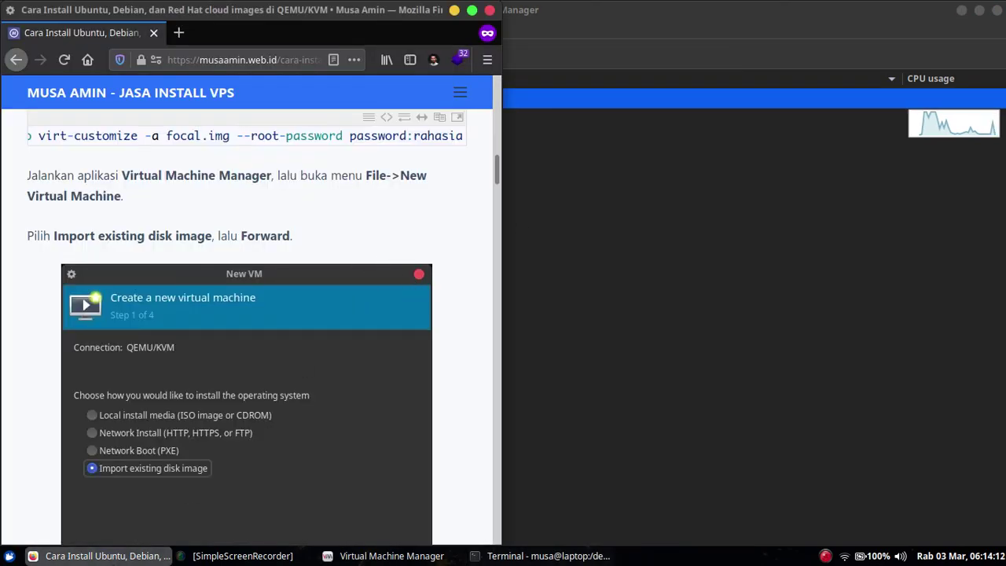
key(alt+Tab)
click(346, 245)
scroll(347, 246, down, 12)
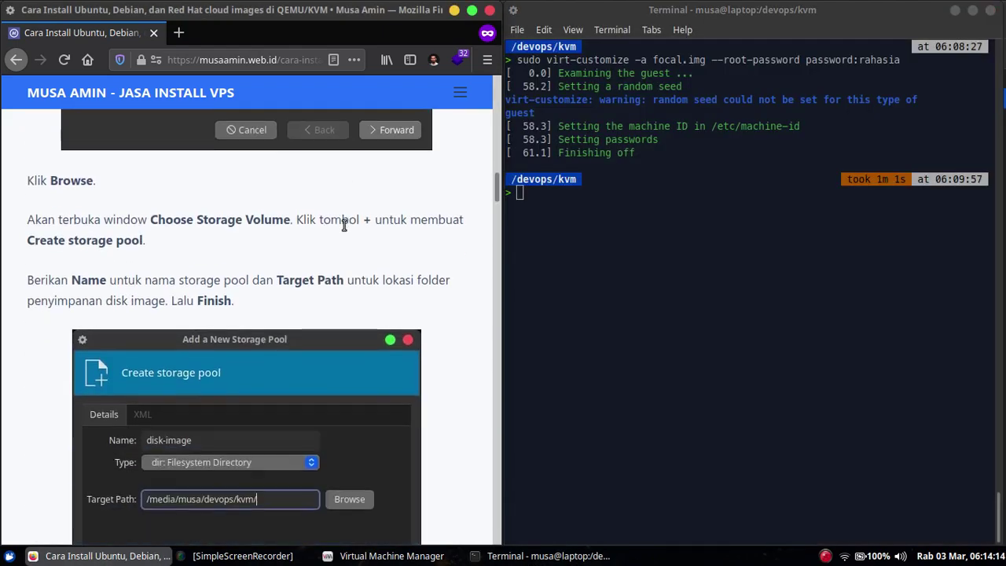
scroll(343, 224, down, 10)
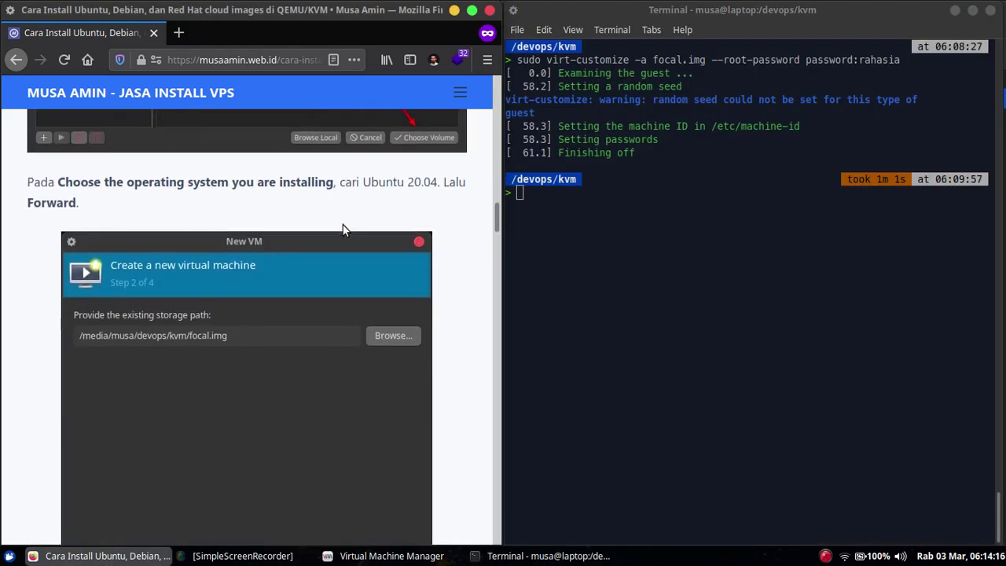
scroll(349, 236, down, 10)
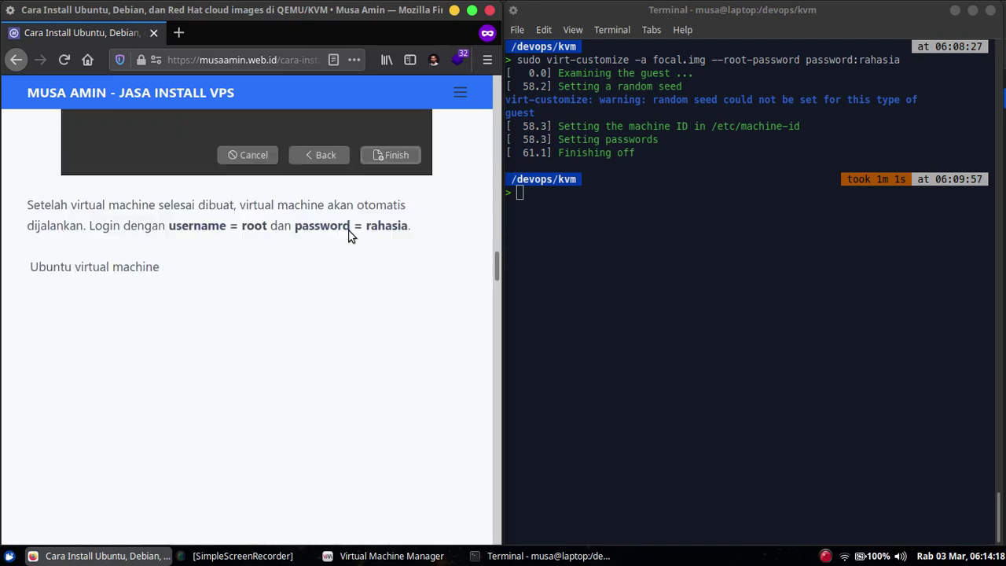
scroll(350, 235, down, 8)
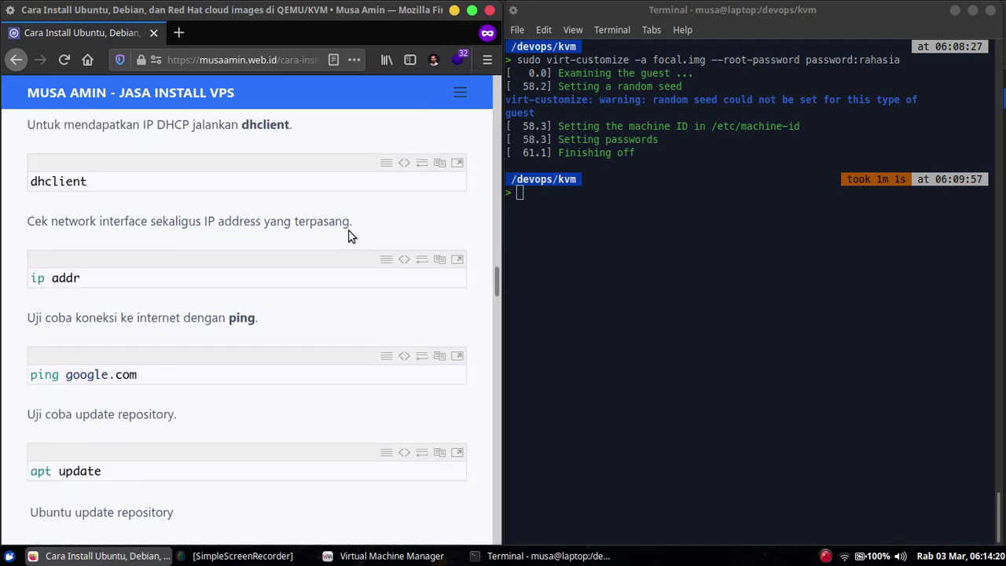
scroll(321, 255, down, 8)
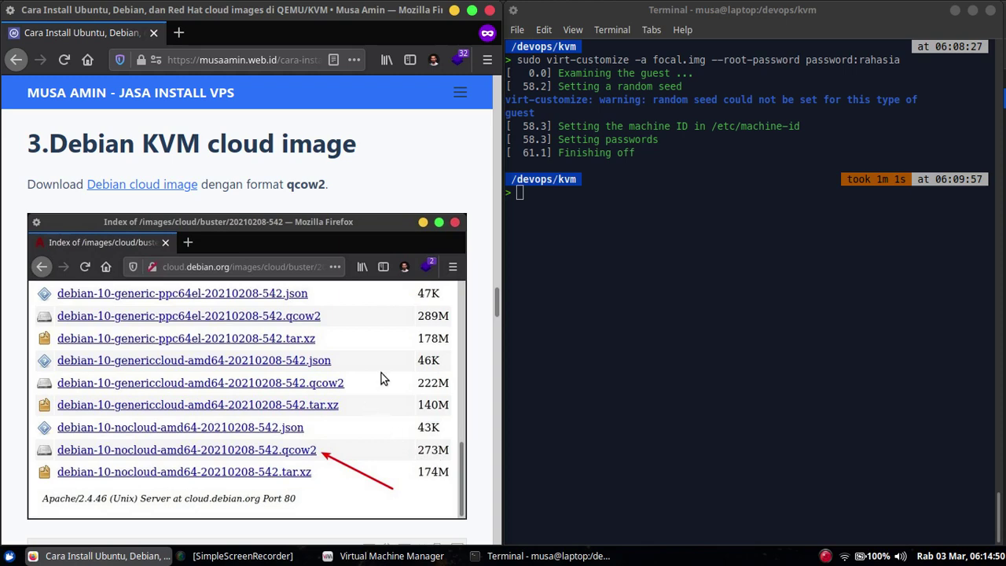
scroll(389, 201, down, 5)
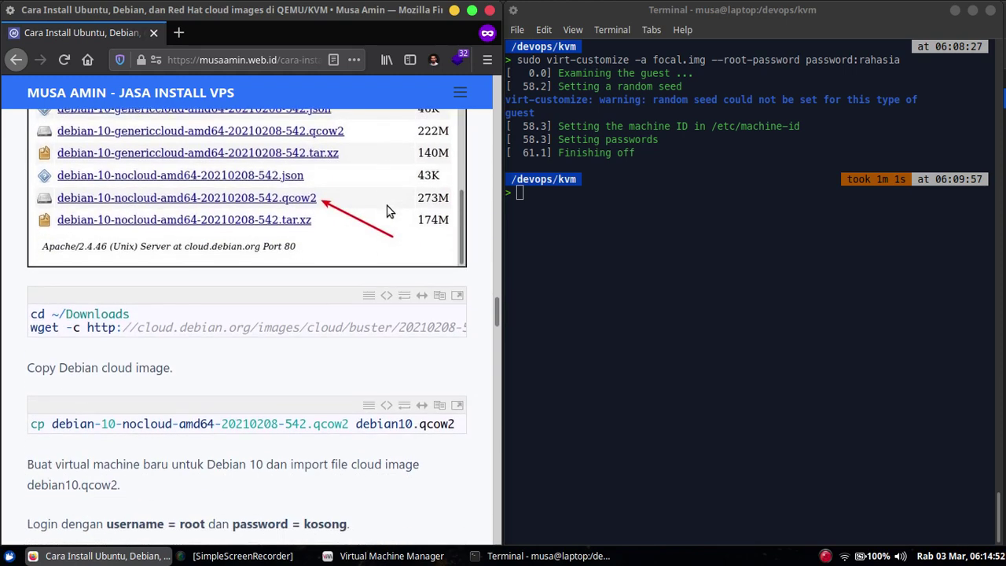
scroll(388, 212, down, 2)
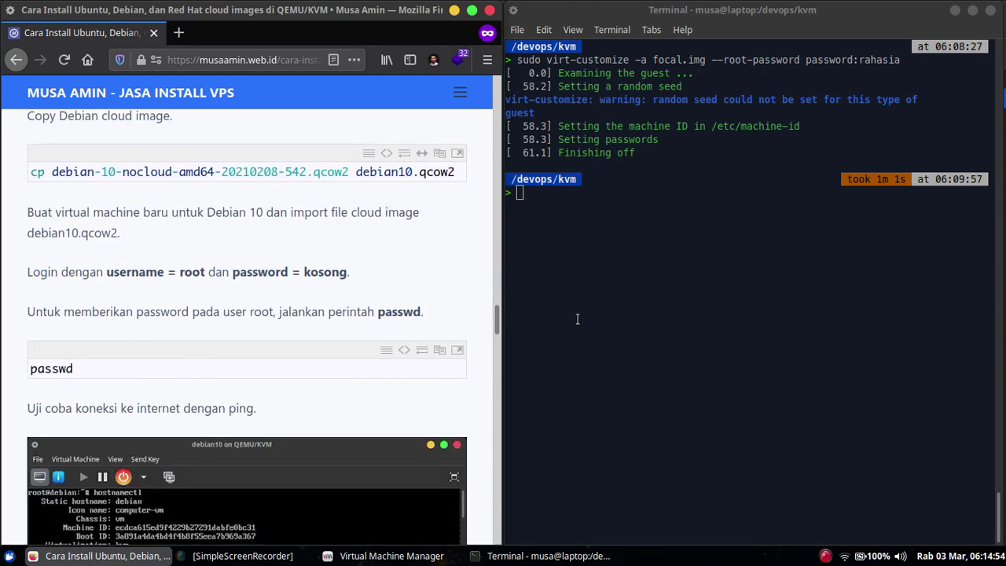
- Run cp to copy the Debian 10 nocloud image to debian10.qcow2
click(578, 318)
key(ctrl+l)
text(cp deb)
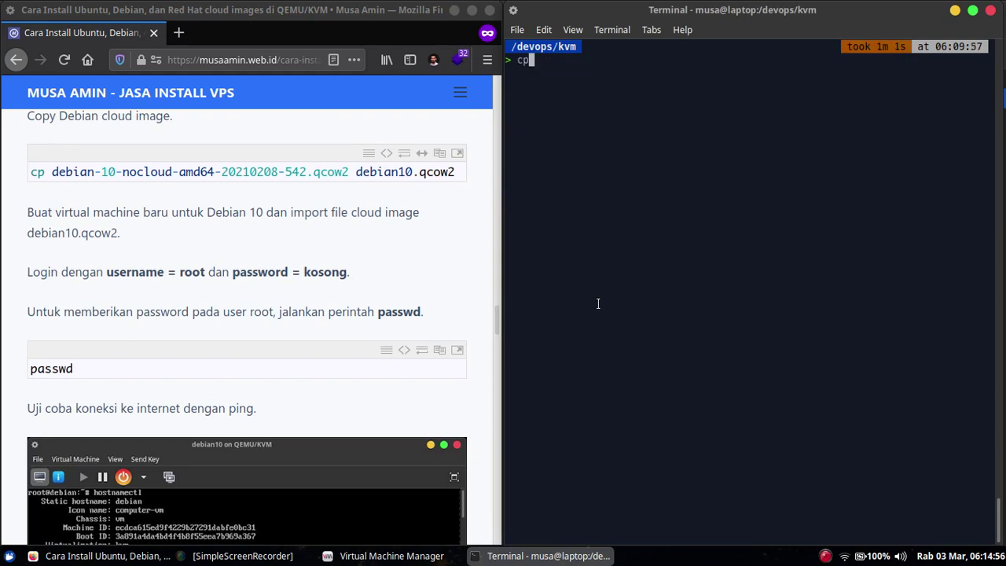
key(Tab)
text(debian10.qcow2)
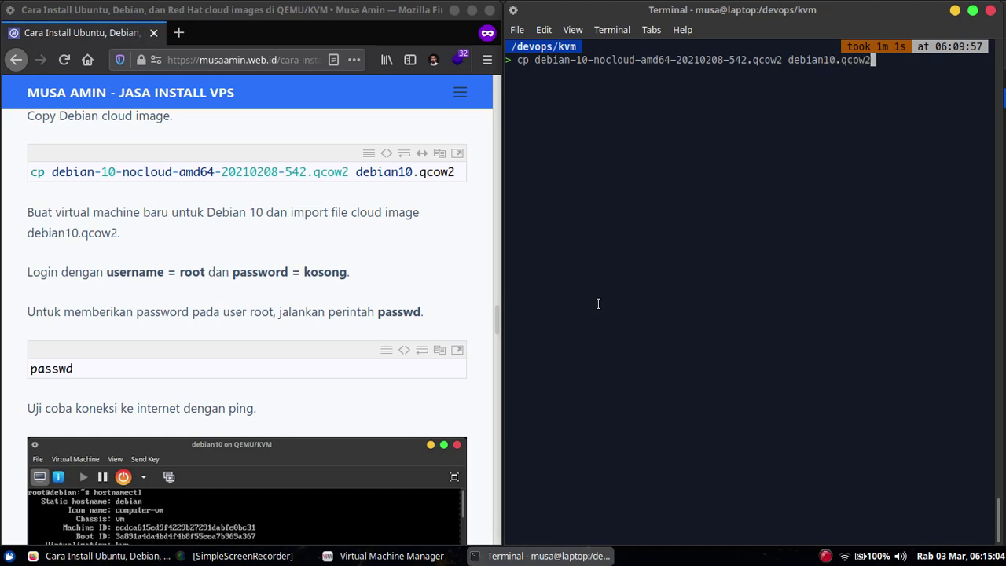
key(Return)
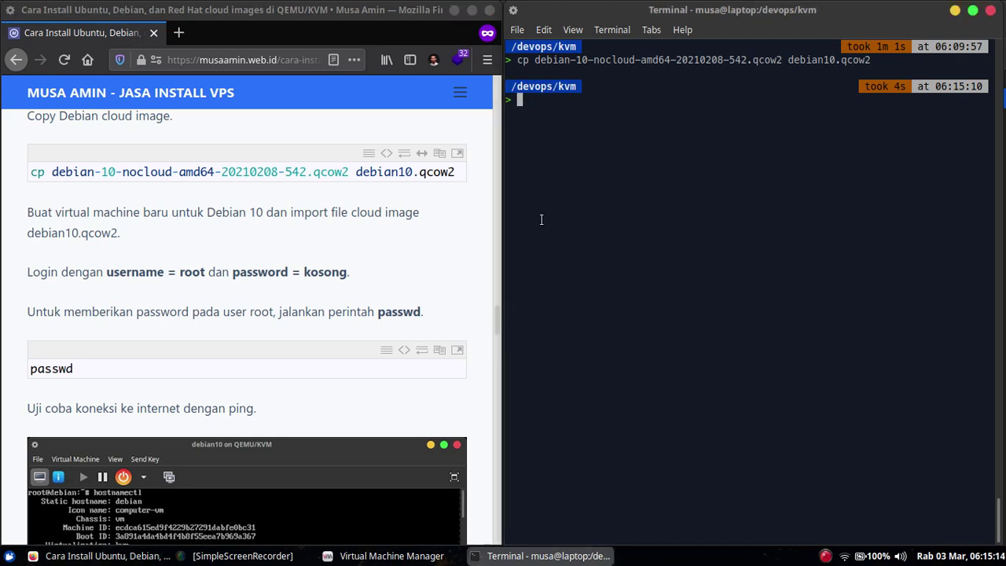
- Review the tutorial's next steps, then return to Virtual Machine Manager
click(330, 247)
scroll(328, 246, down, 1)
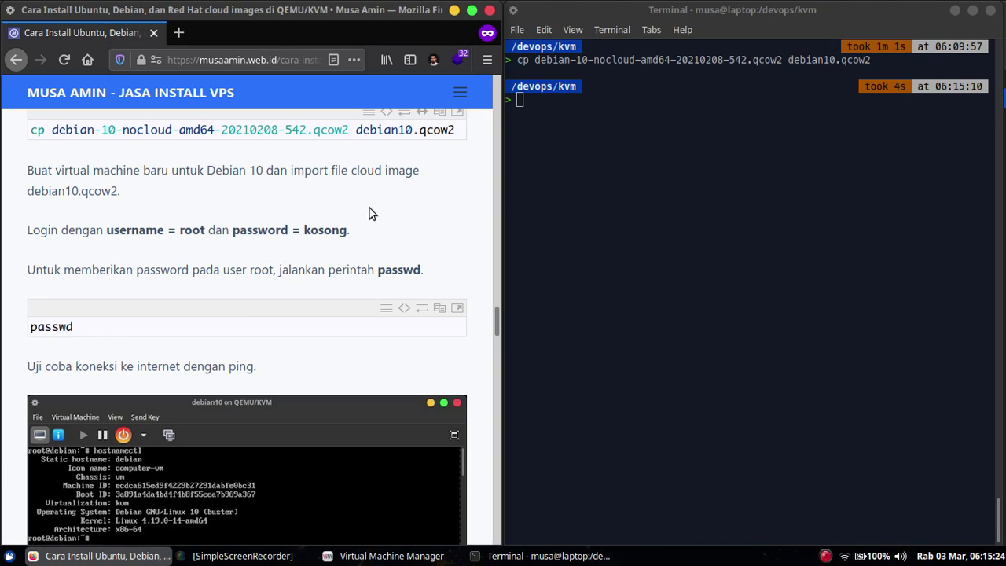
scroll(381, 201, down, 3)
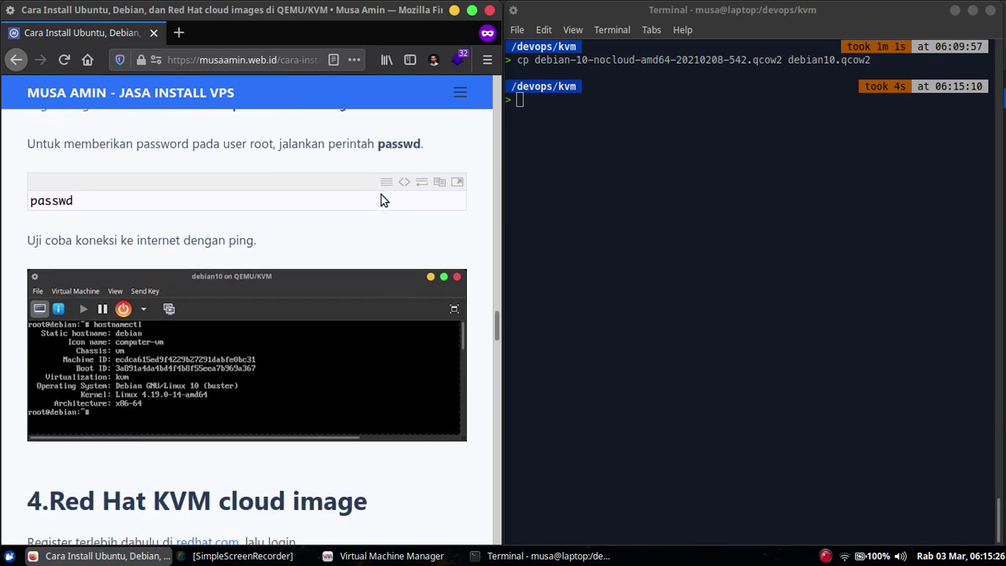
scroll(381, 201, up, 2)
scroll(117, 202, up, 1)
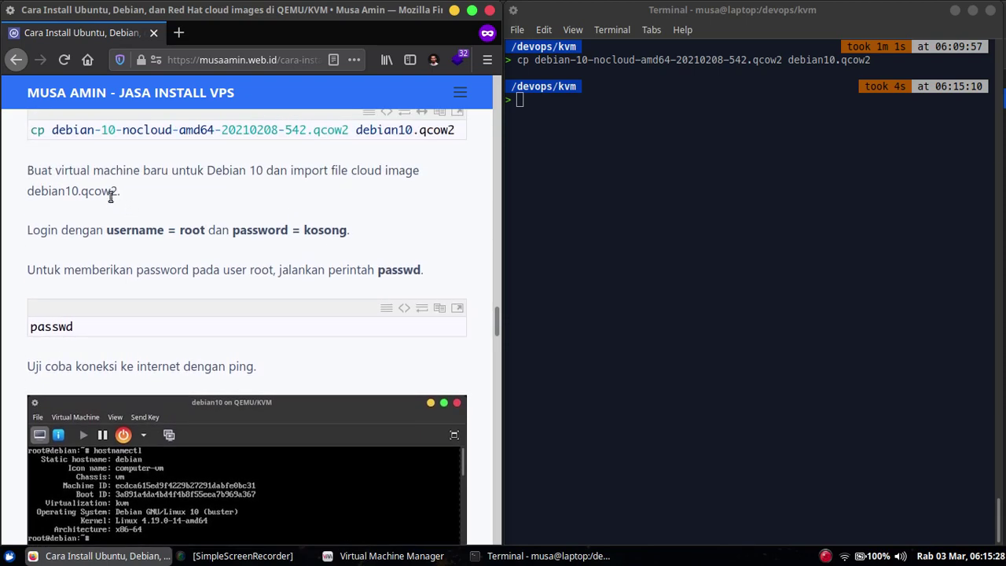
click(366, 557)
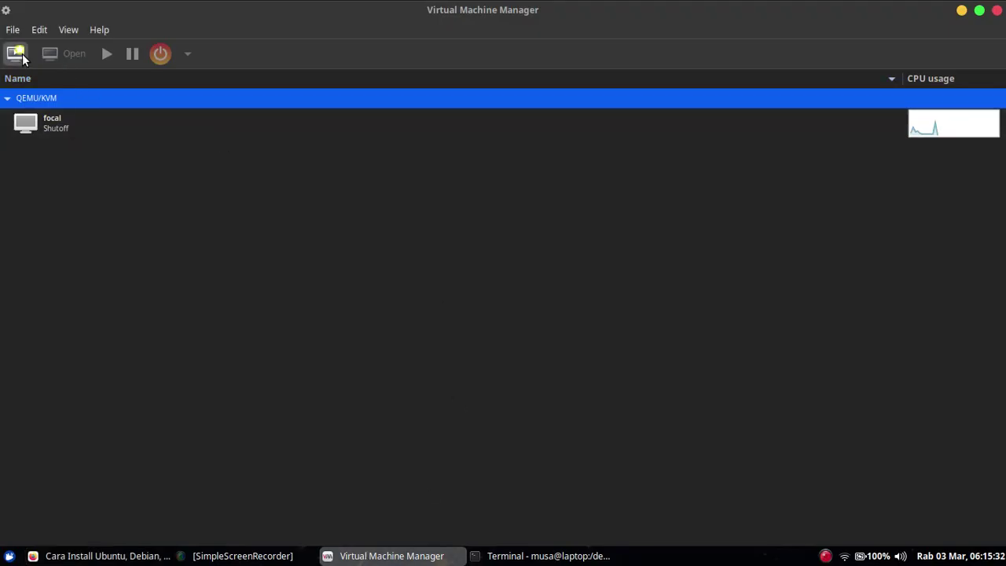
- Start a new VM that imports the existing disk image debian10.qcow2
click(14, 53)
click(422, 283)
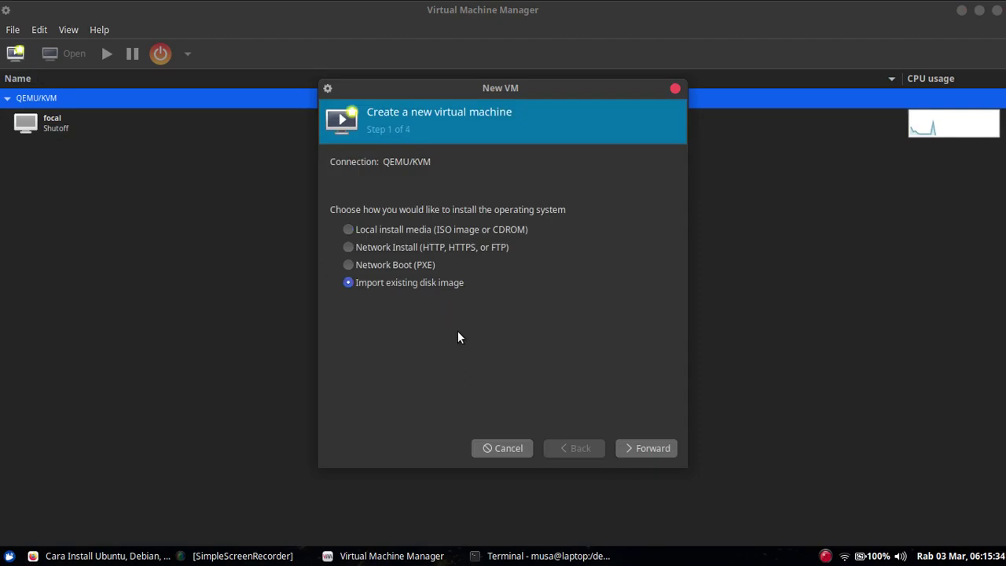
click(638, 448)
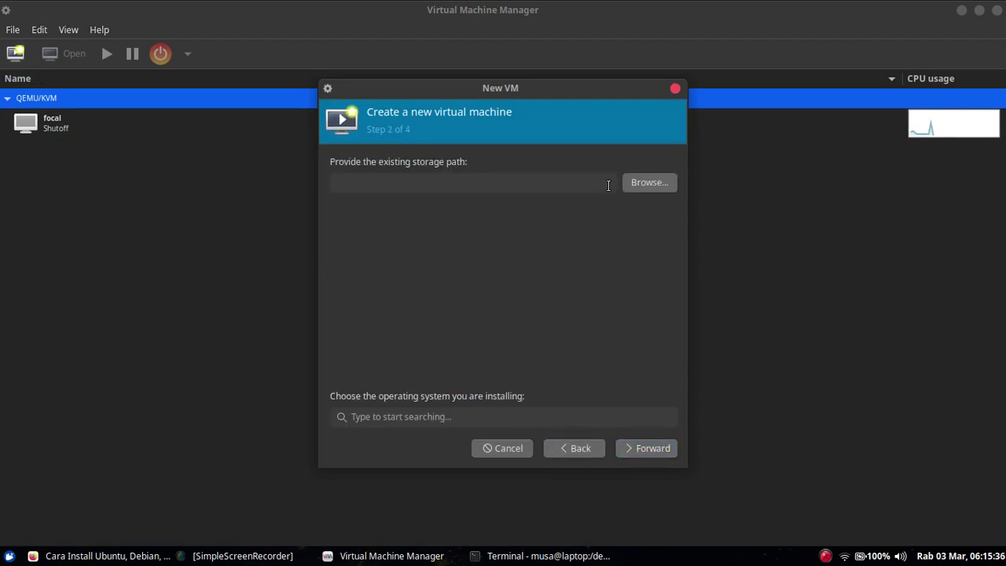
click(641, 182)
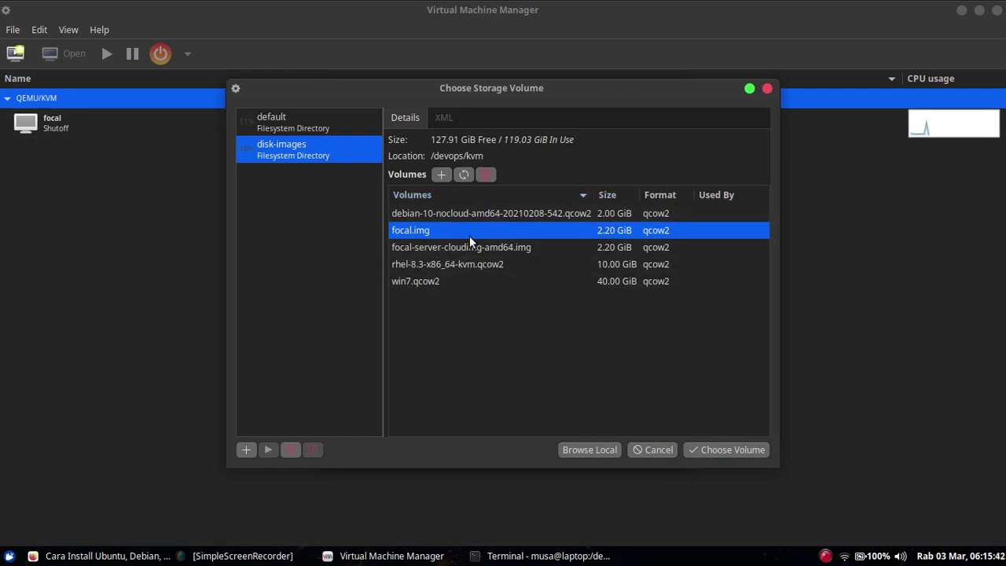
click(464, 175)
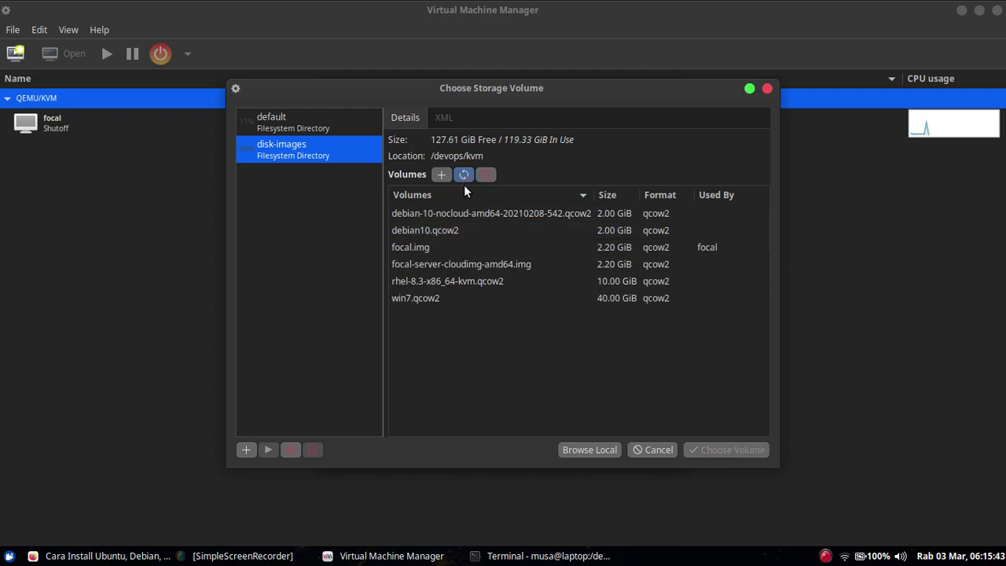
click(470, 231)
click(702, 449)
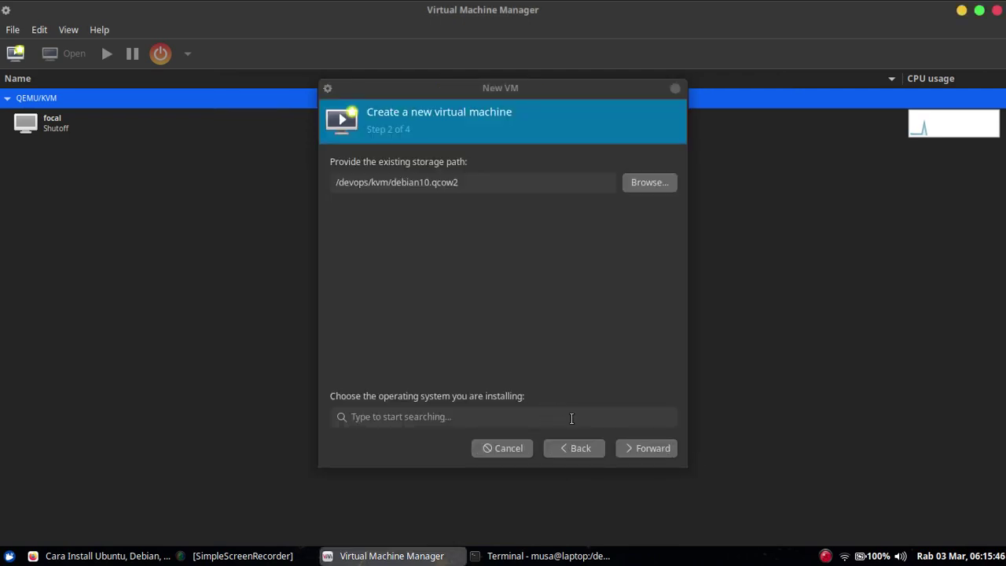
- Set the OS to Debian 10 with 1 CPU and create the debian10 VM
click(507, 417)
text(debian)
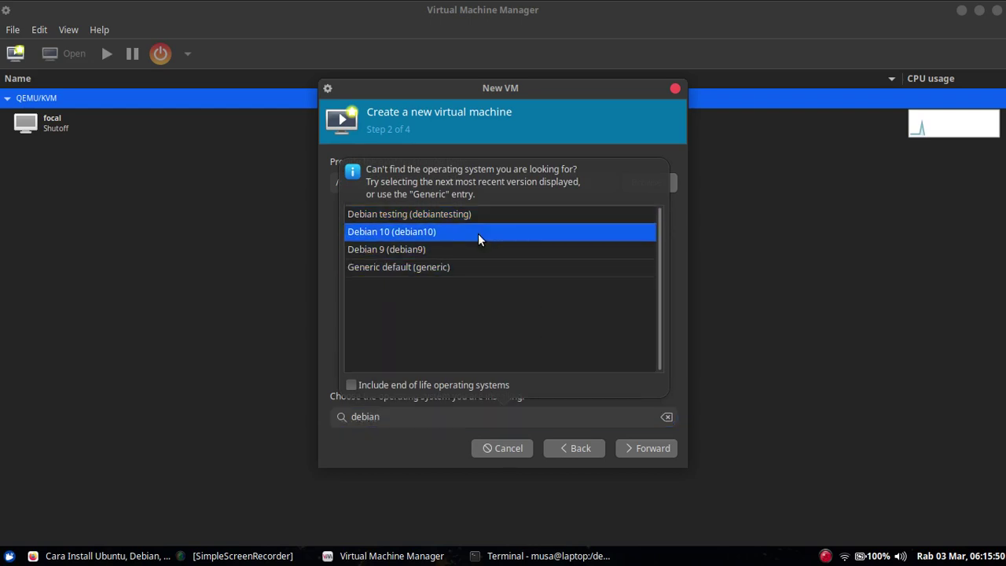
click(477, 234)
click(622, 448)
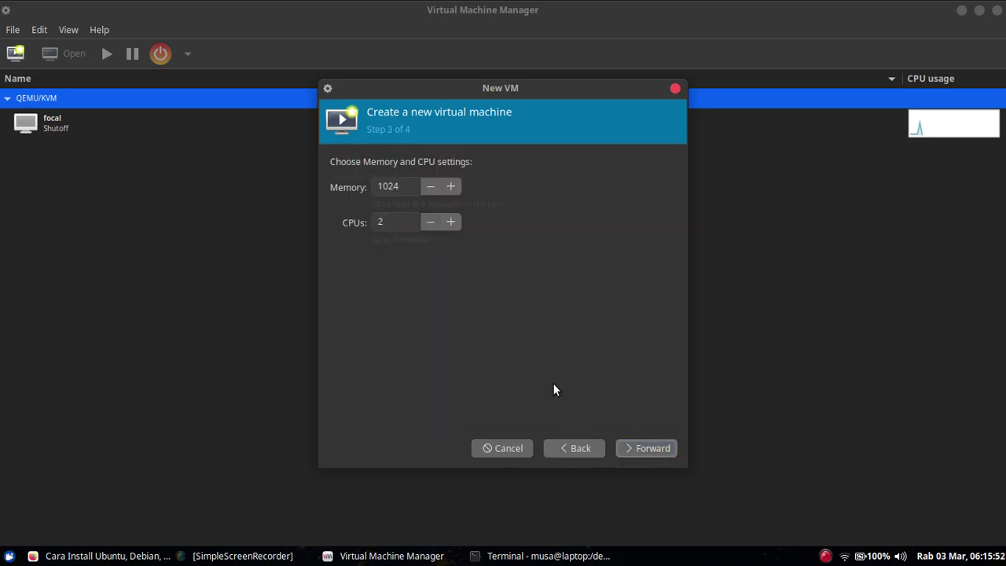
click(422, 225)
click(634, 451)
click(634, 449)
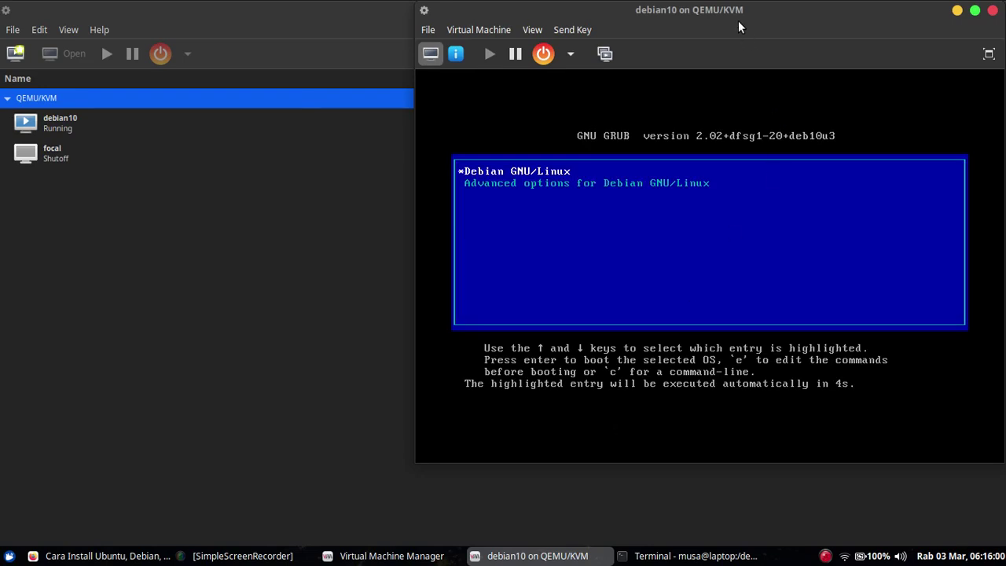
drag(738, 20, 519, 69)
- Boot debian10 from the default GRUB entry, enter root at login, and return to the tutorial
click(756, 498)
key(Return)
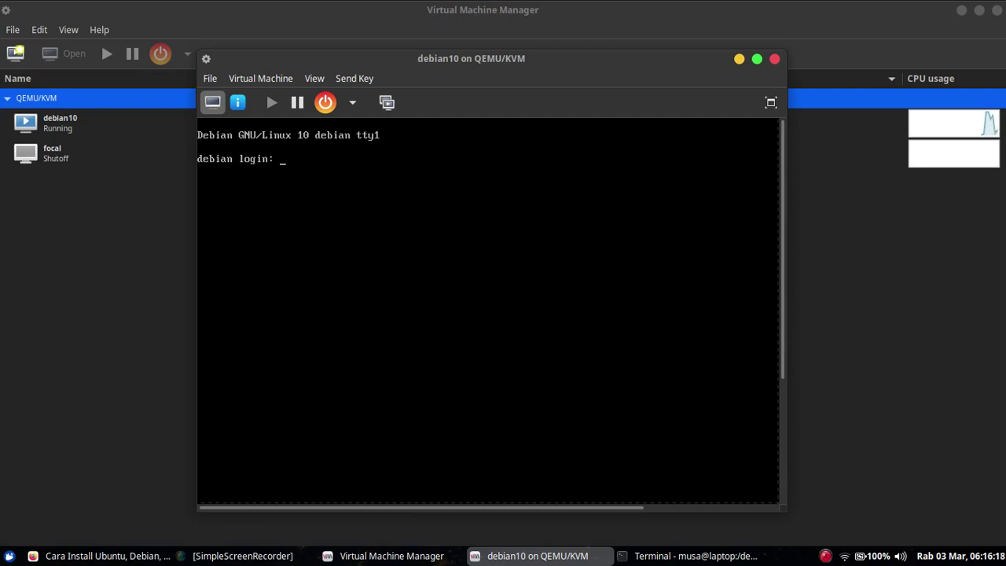
text(root)
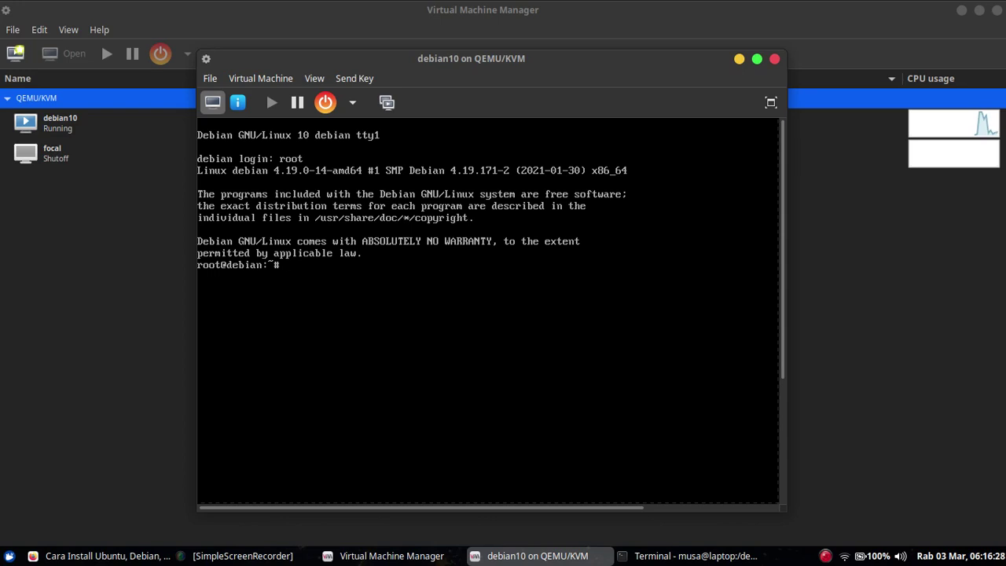
click(52, 555)
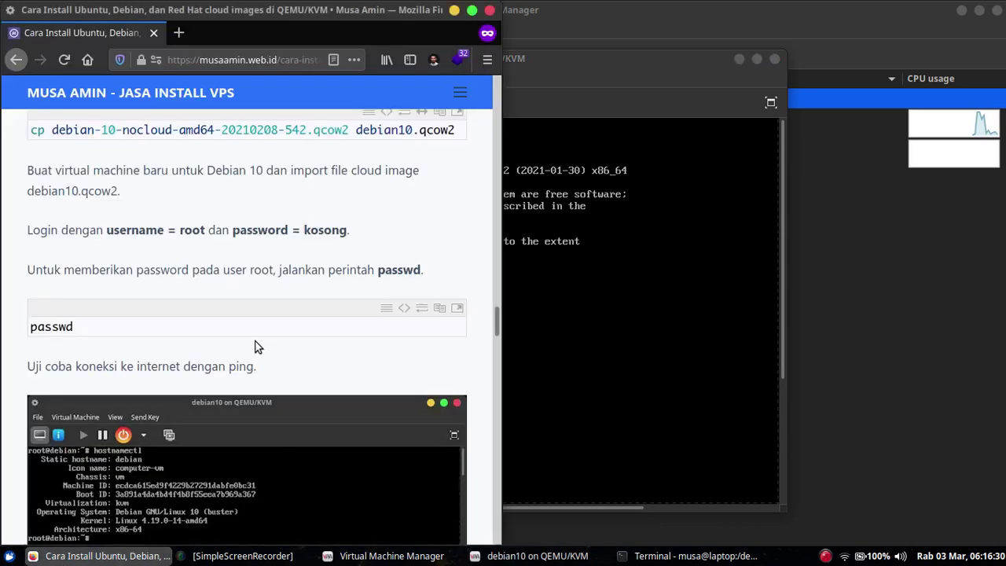
- Change root's password on debian10 with passwd, then log out with exit
scroll(259, 352, down, 4)
scroll(254, 338, up, 4)
scroll(254, 344, down, 1)
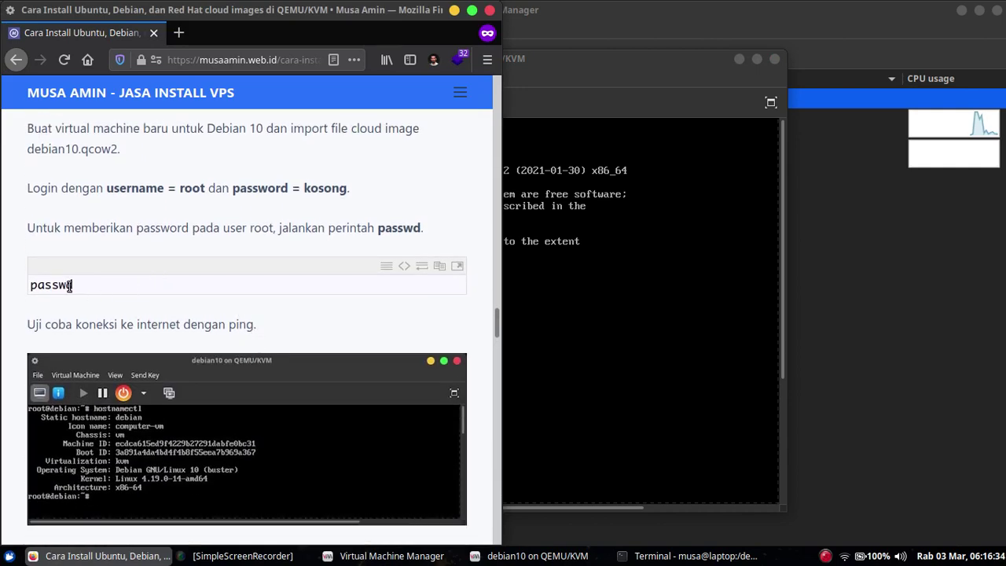
drag(565, 66, 730, 52)
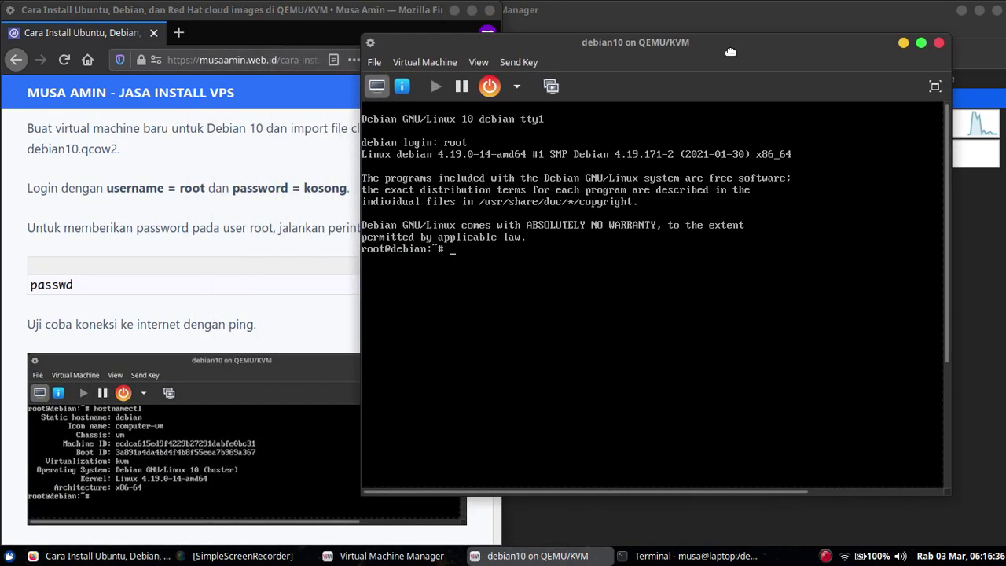
text(passwd)
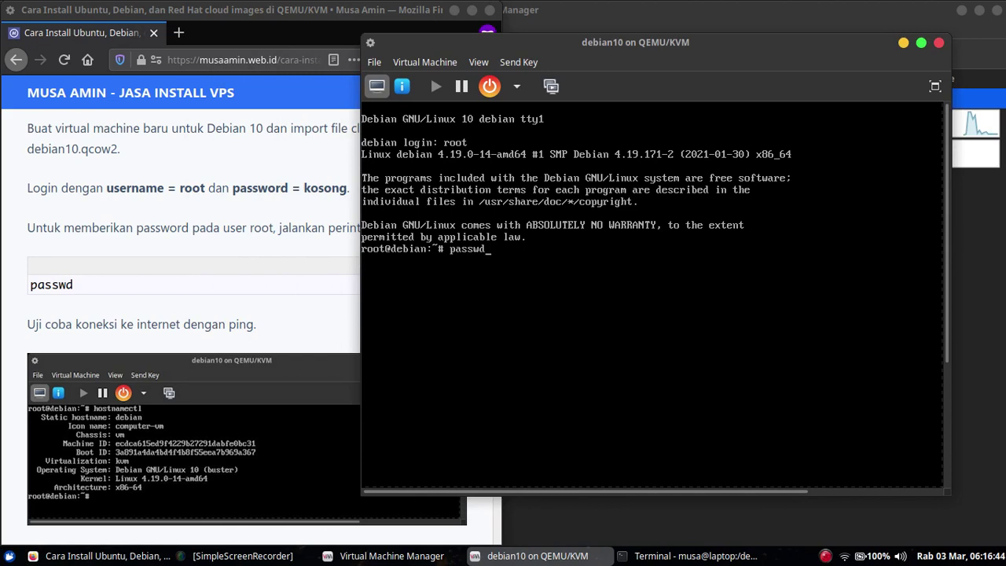
key(Return)
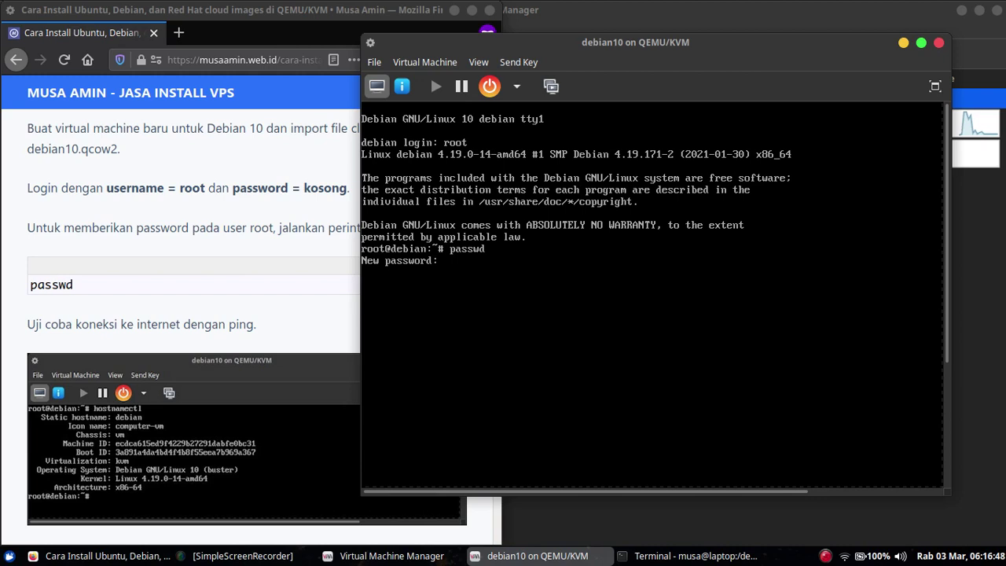
key(Return)
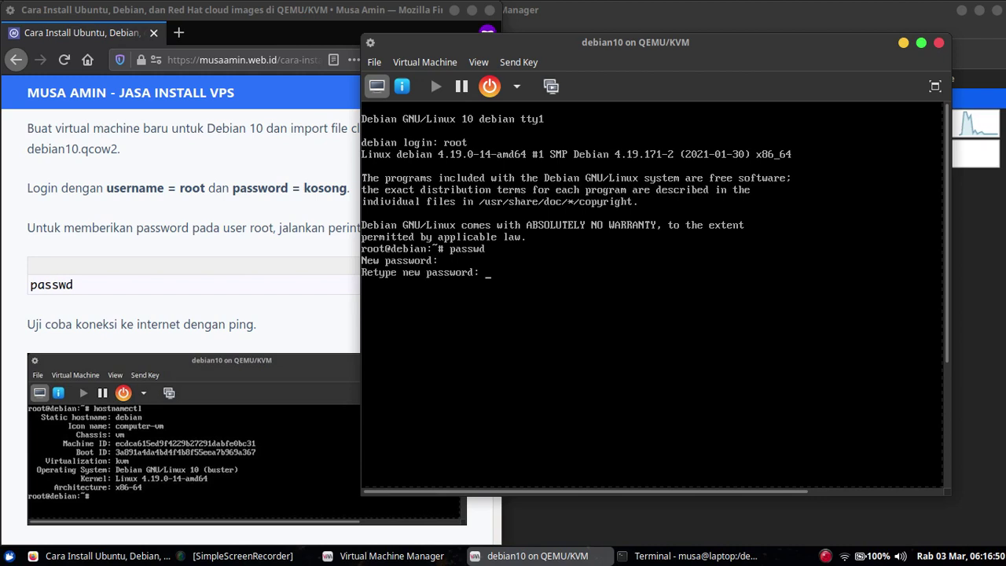
key(Return)
text(exit)
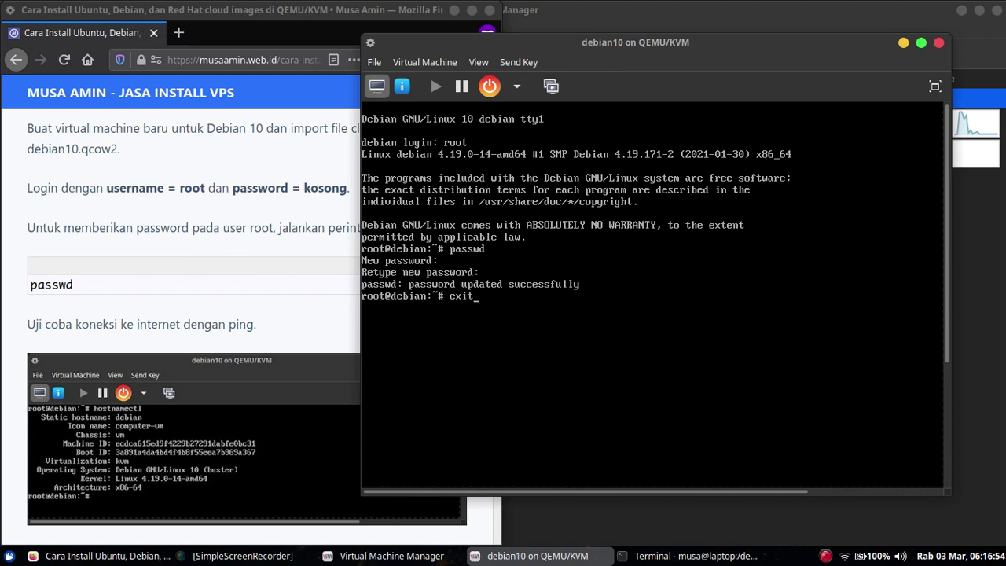
key(Return)
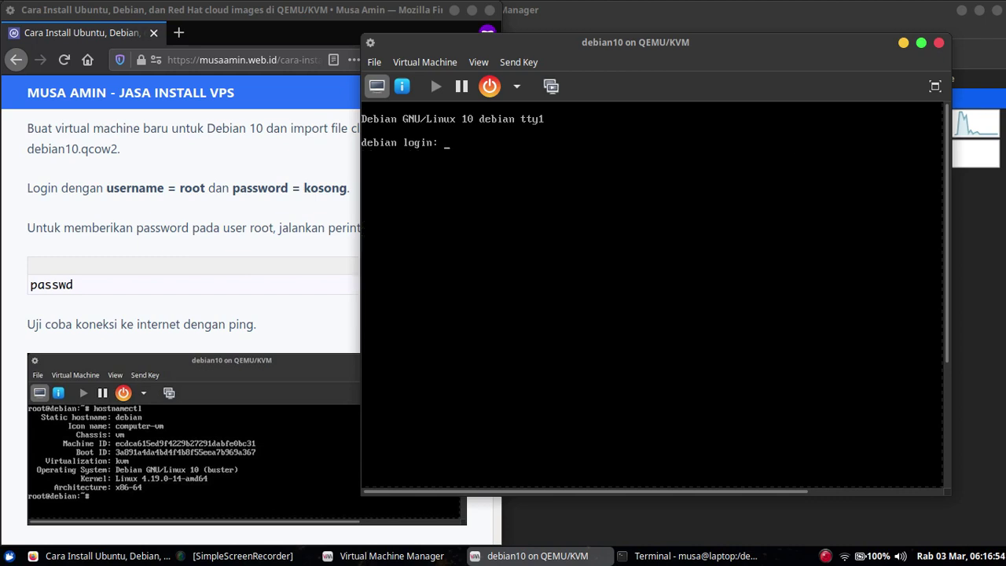
- Log in as root, ping google.com until stopped with Ctrl+C, then run poweroff
text(root)
key(Return)
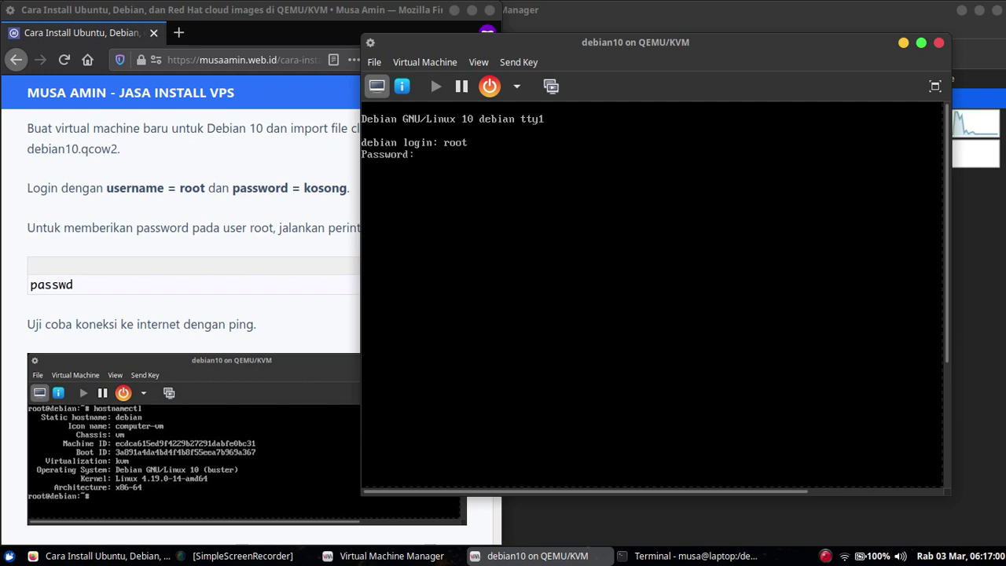
key(Return)
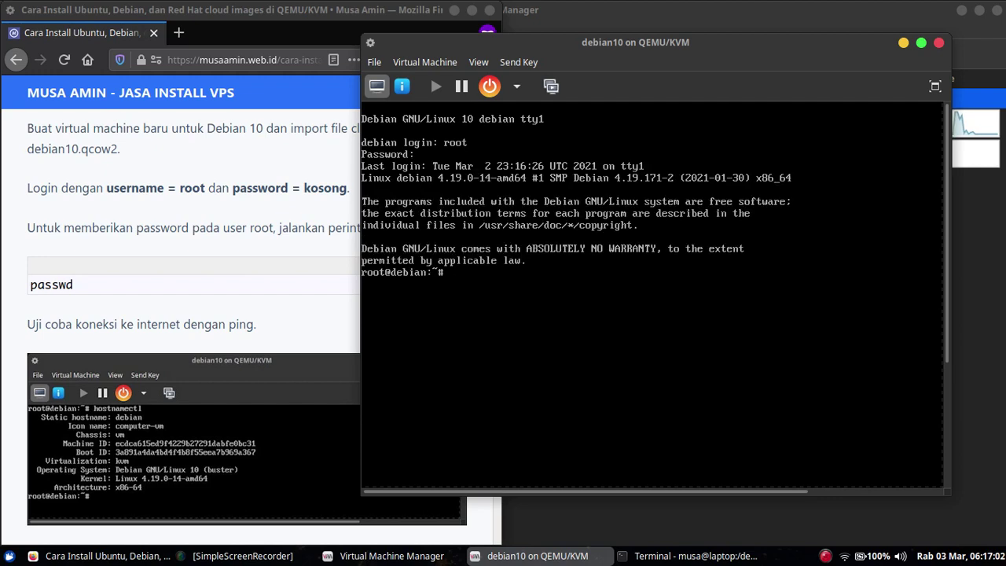
text(ping google.com)
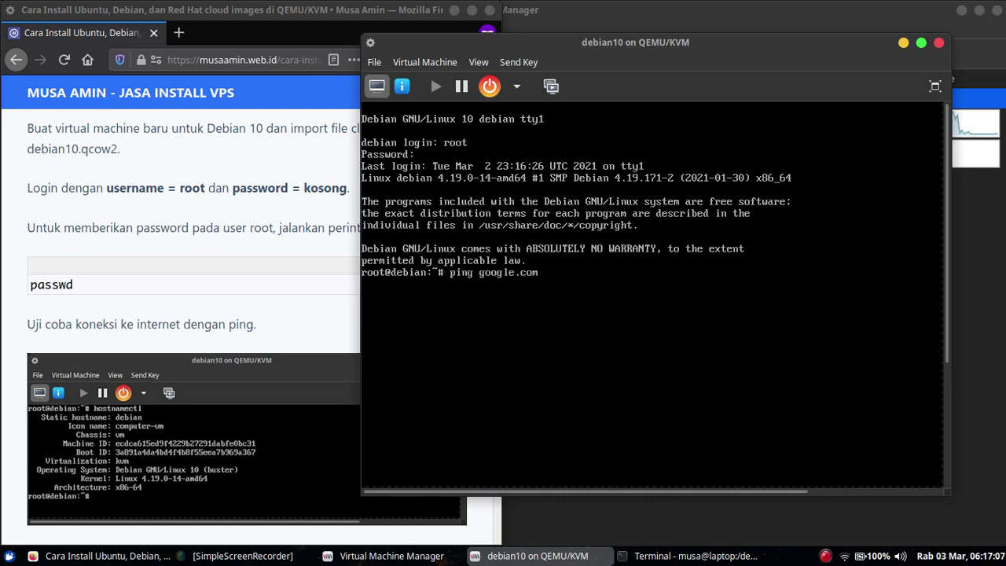
key(Return)
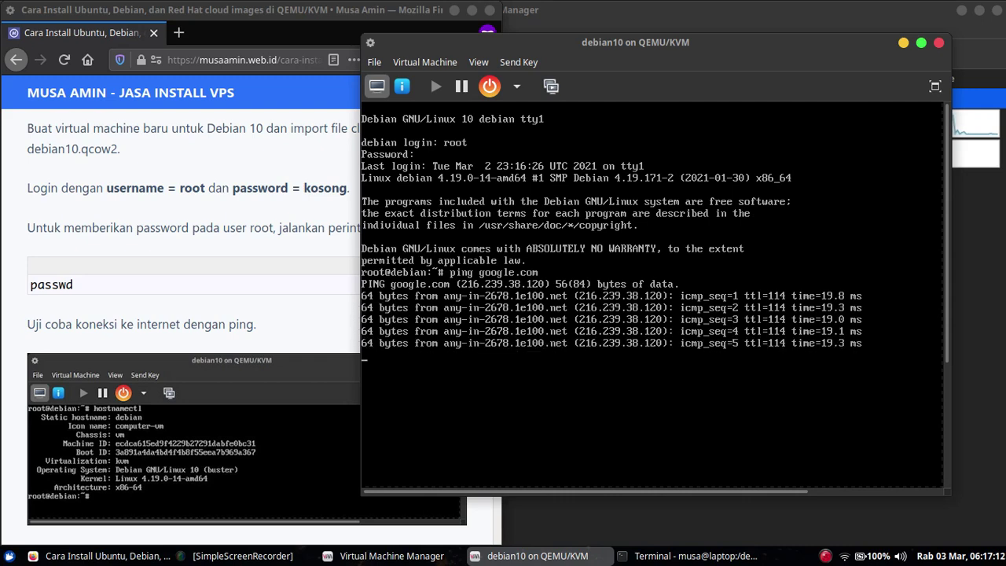
key(ctrl+c)
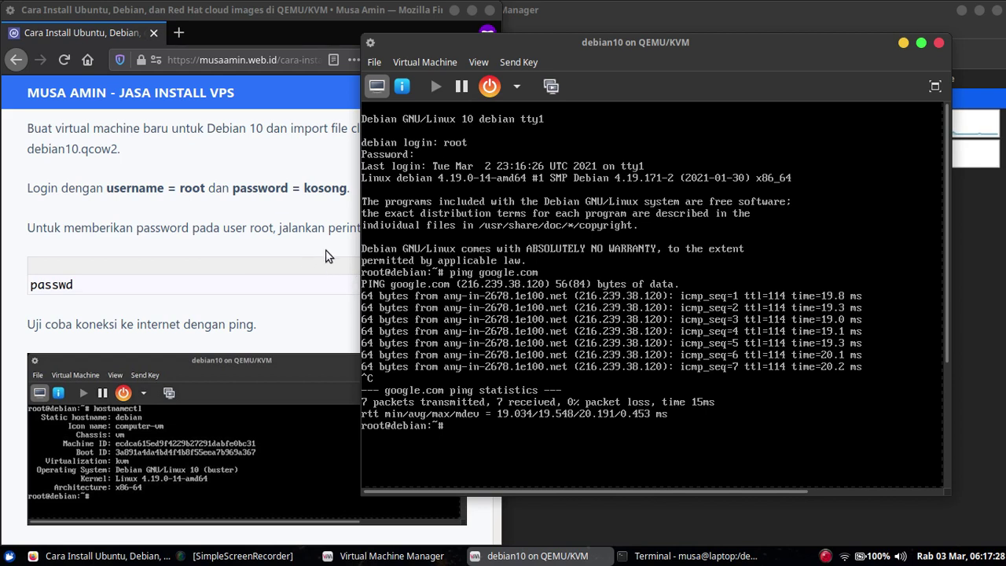
text(poweroff)
key(Return)
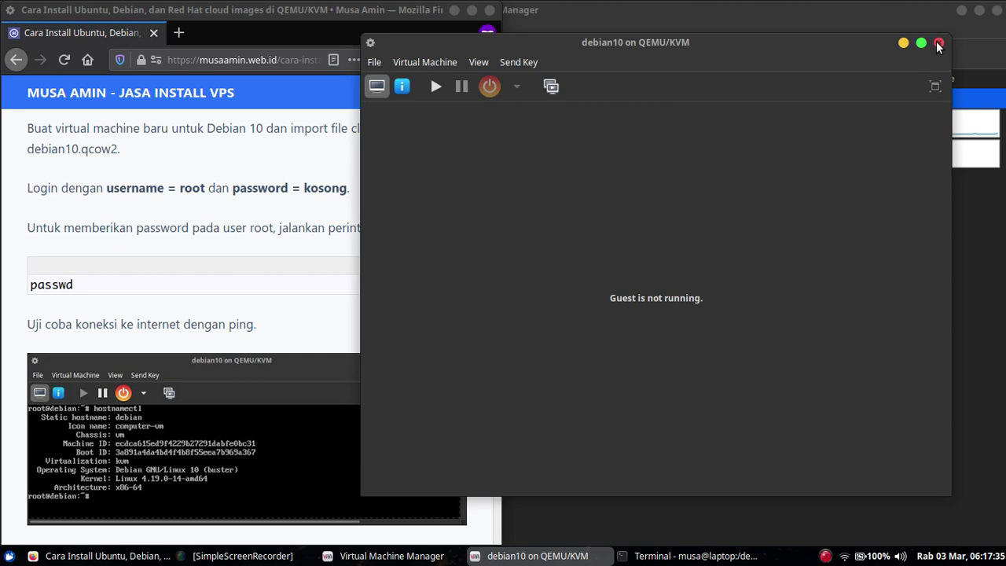
- Close the debian10 console and scroll the tutorial to '4.Red Hat KVM cloud image'
click(937, 44)
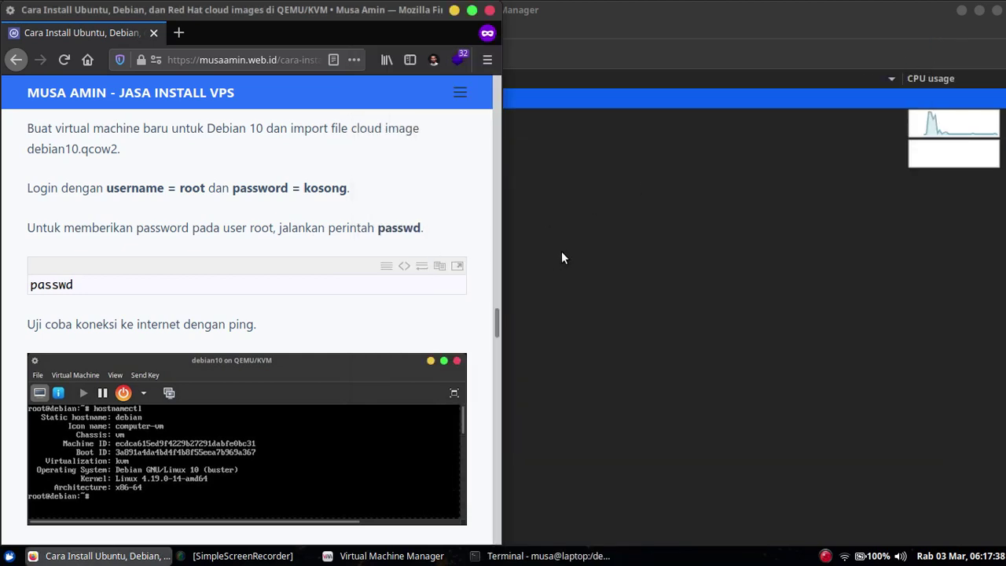
click(652, 308)
click(110, 555)
scroll(343, 216, down, 5)
scroll(343, 214, down, 4)
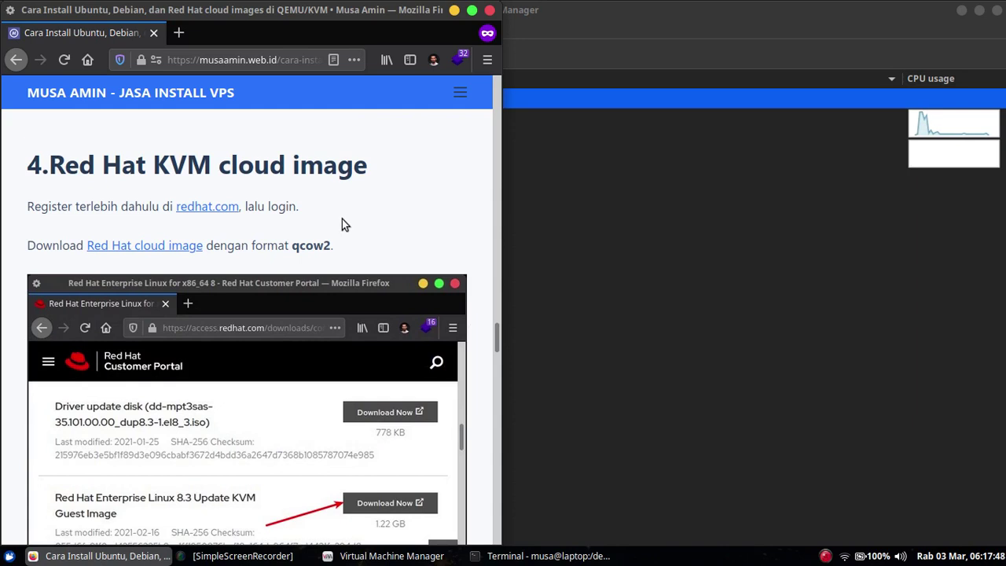
scroll(342, 218, down, 1)
scroll(341, 219, up, 1)
scroll(342, 219, down, 1)
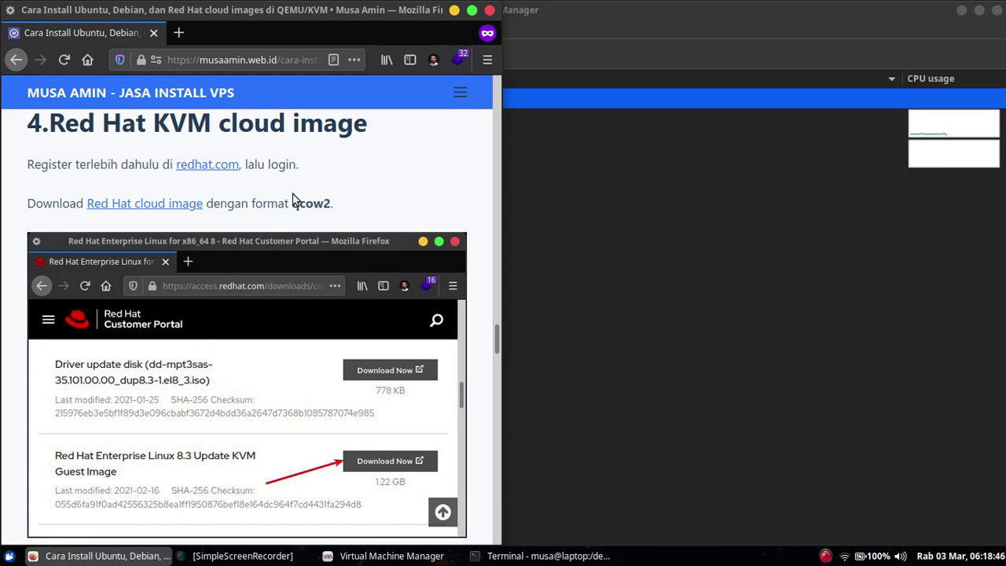
scroll(370, 154, down, 1)
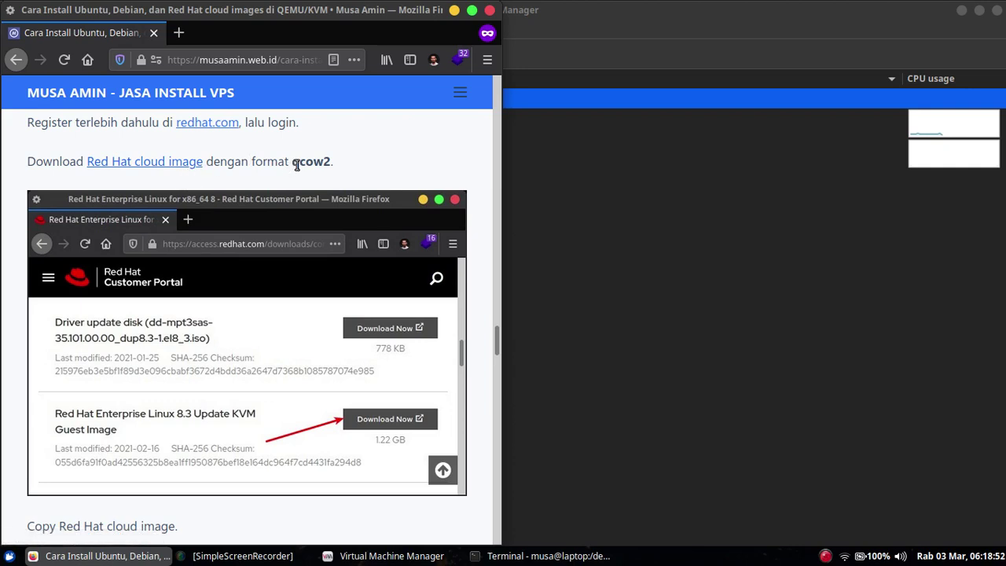
scroll(310, 215, down, 3)
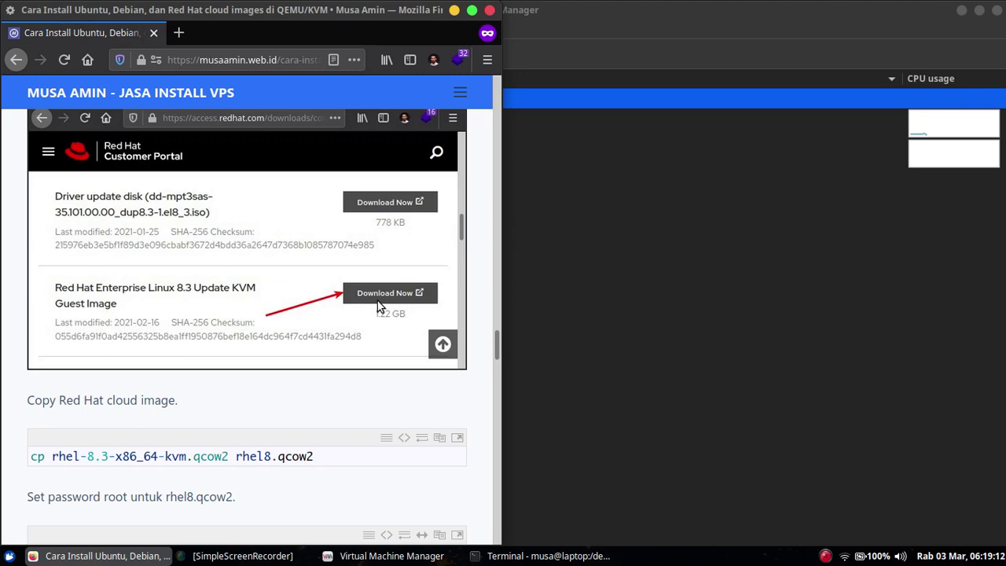
scroll(365, 288, down, 5)
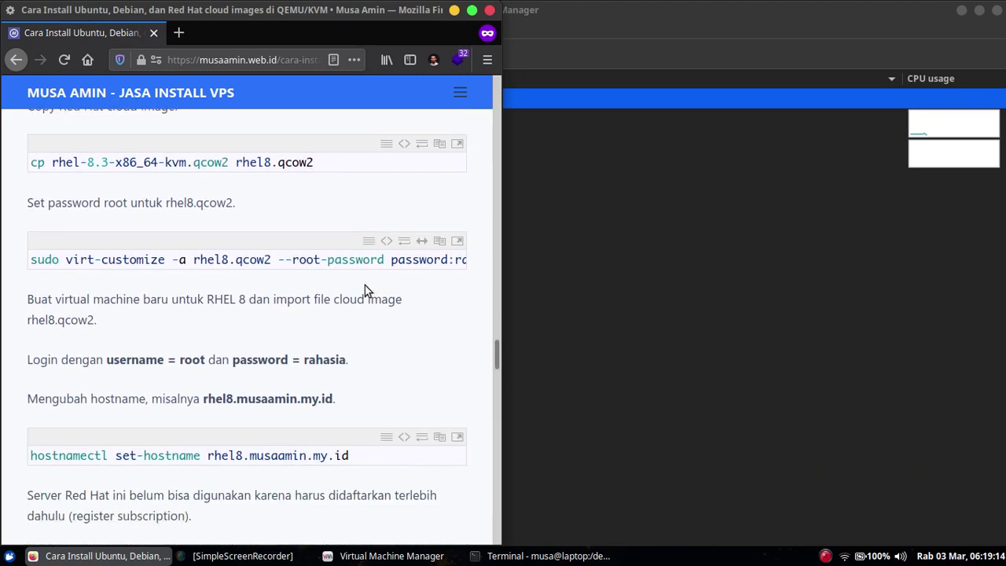
mouse_move(364, 289)
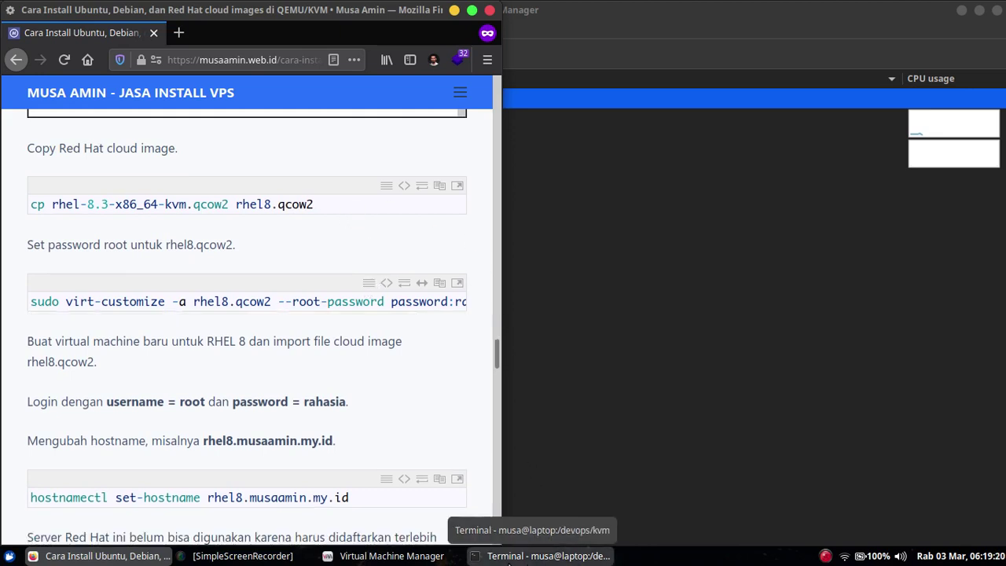
- Paste the article's cp rhel-8.3-x86_64-kvm.qcow2 rhel8.qcow2 command into the terminal and run it
click(509, 558)
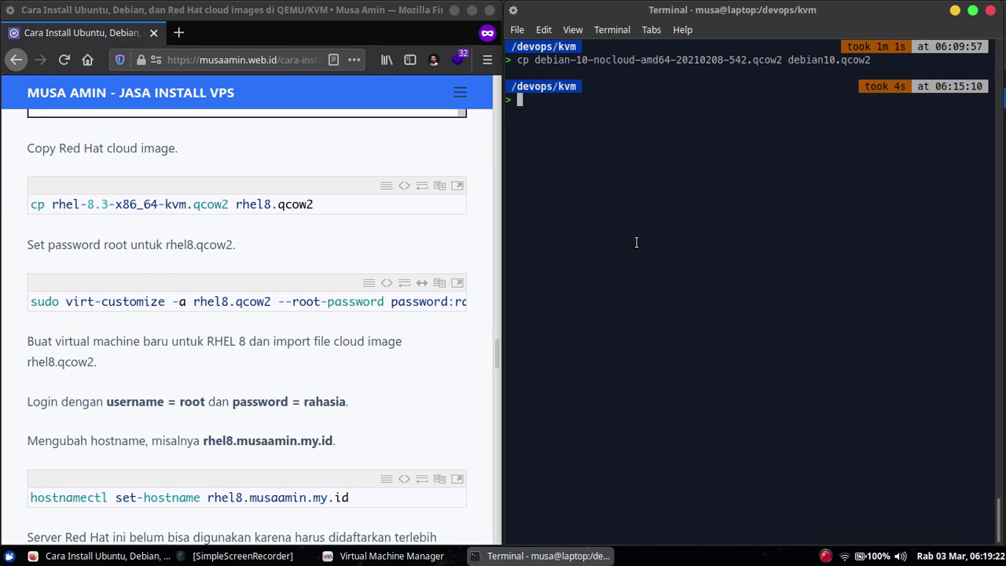
key(ctrl+l)
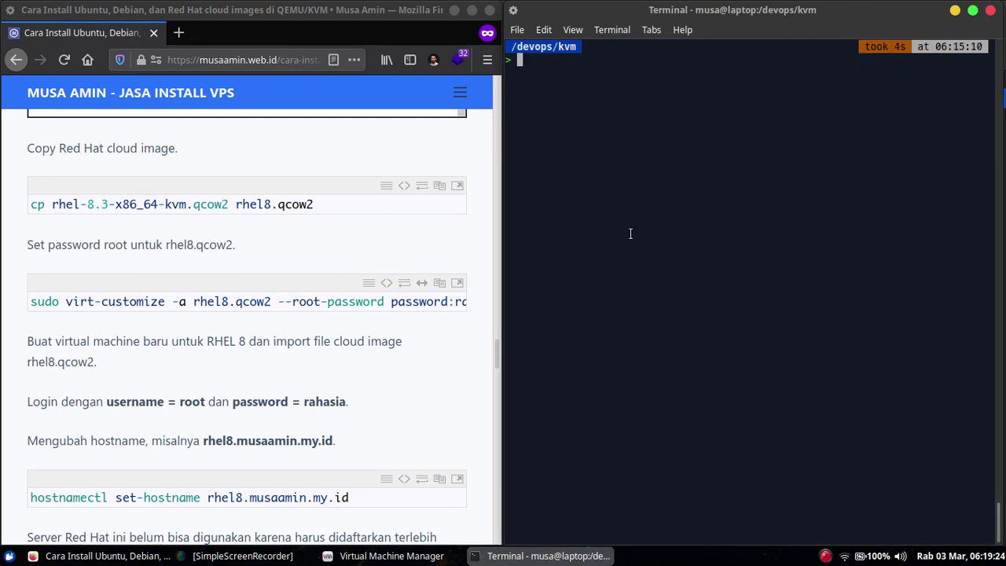
double_click(297, 201)
triple_click(297, 201)
right_click(297, 202)
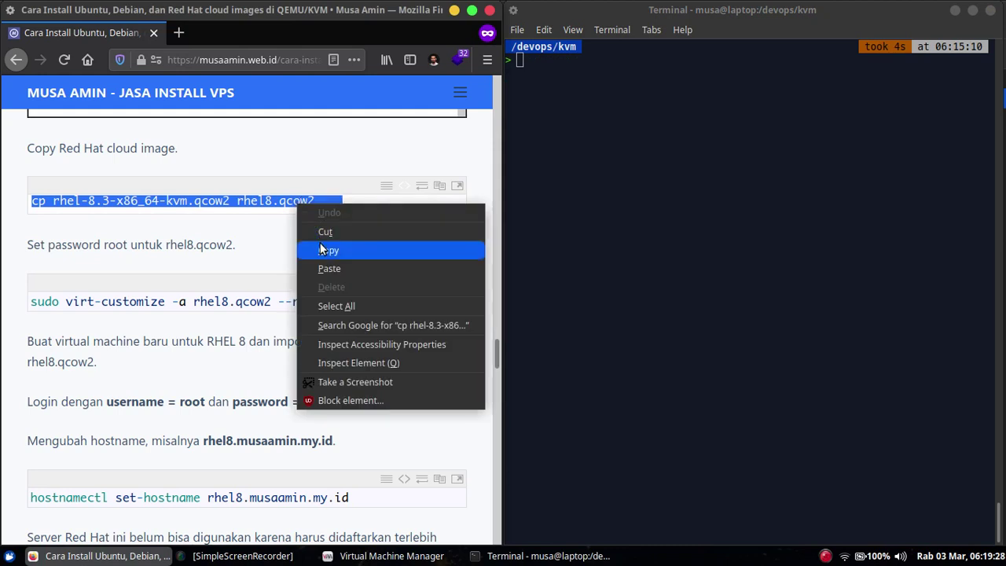
click(320, 242)
click(640, 176)
right_click(641, 176)
click(674, 257)
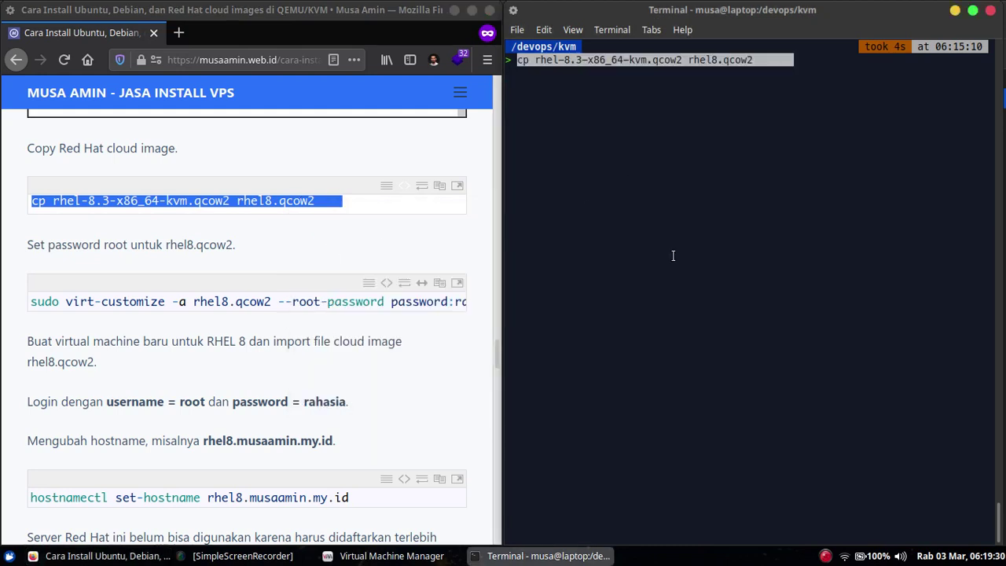
key(Return)
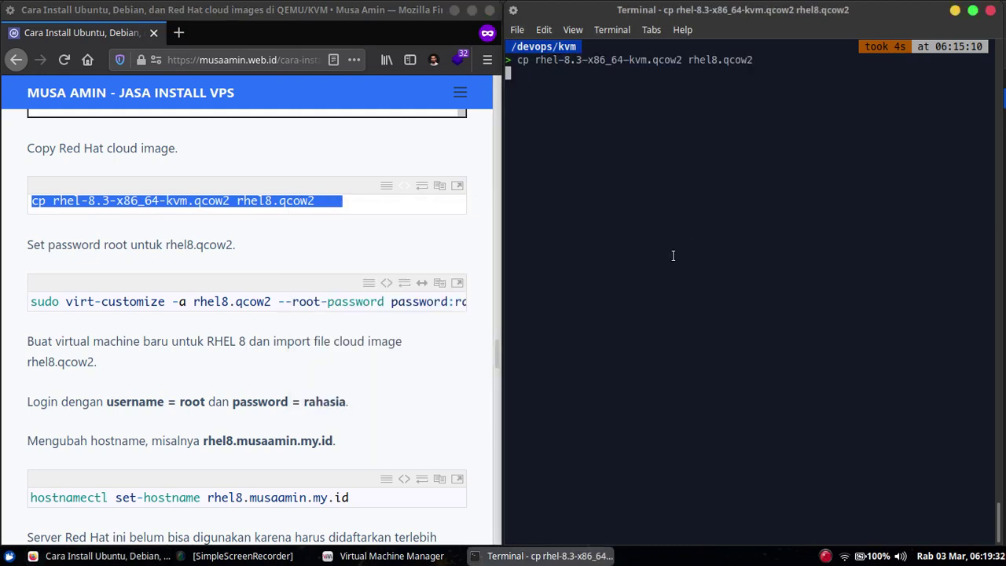
click(401, 185)
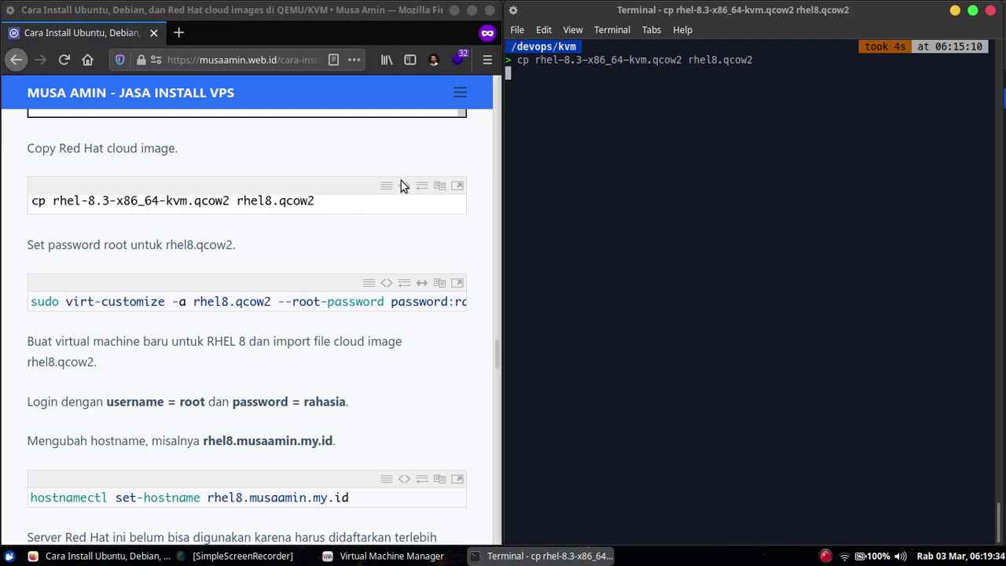
click(401, 185)
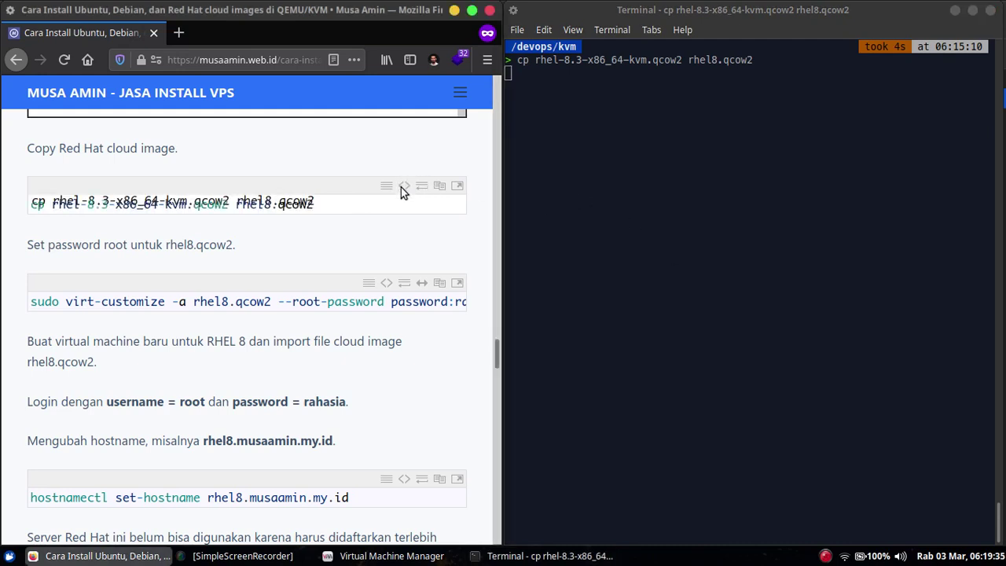
click(652, 216)
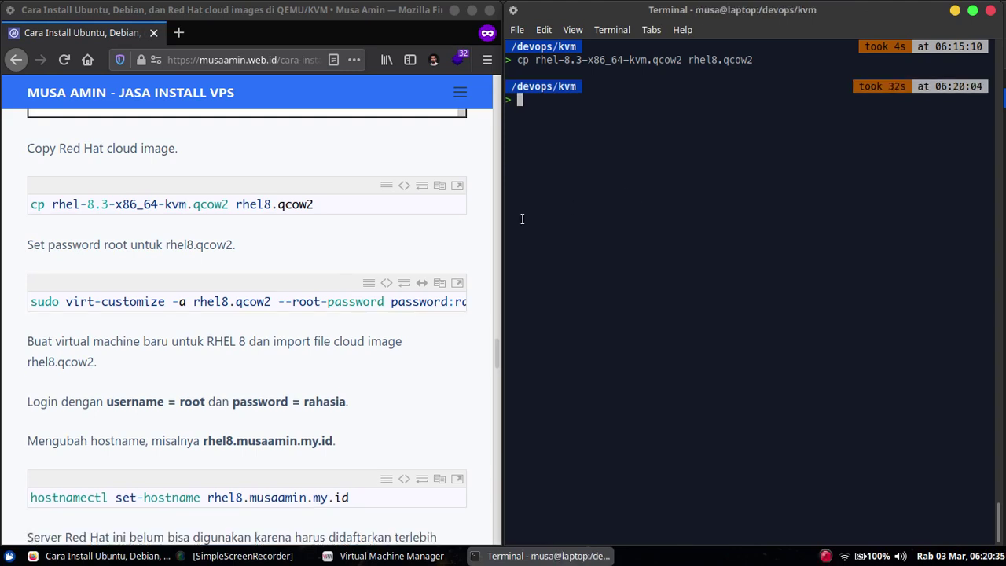
- Paste the article's sudo virt-customize root-password command for rhel8.qcow2 into the terminal and run it
click(305, 246)
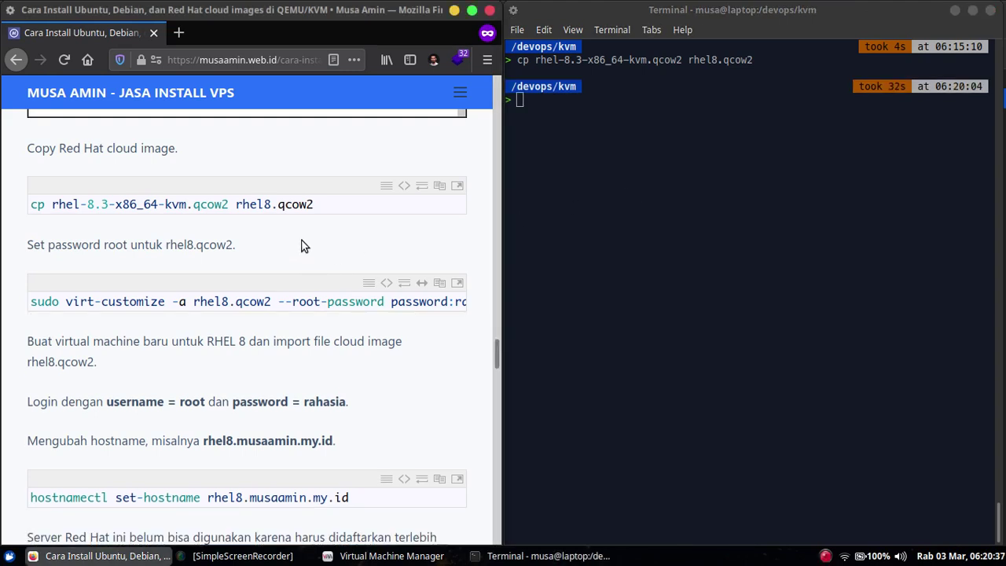
scroll(305, 246, down, 3)
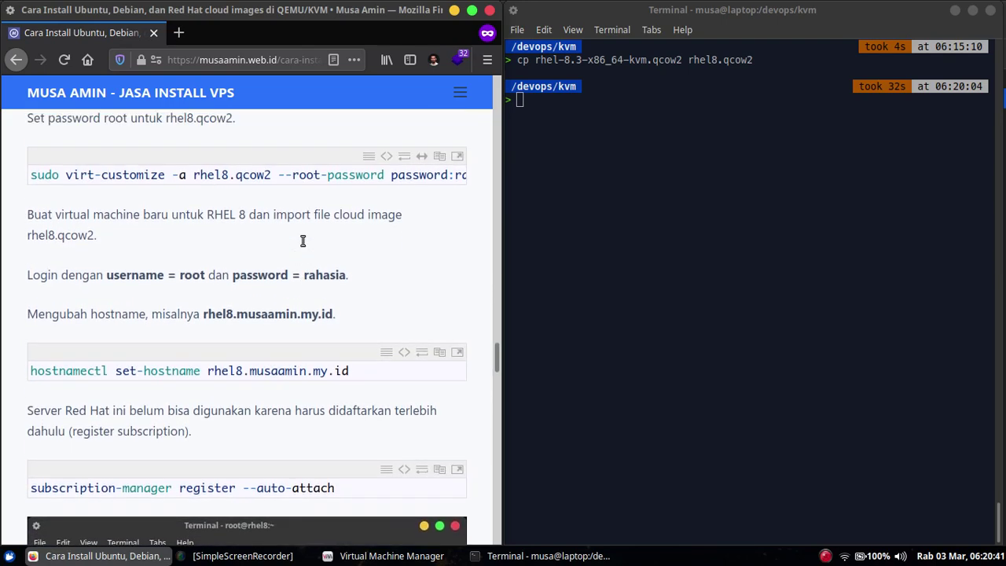
drag(359, 191, 292, 195)
double_click(293, 173)
triple_click(291, 176)
right_click(290, 176)
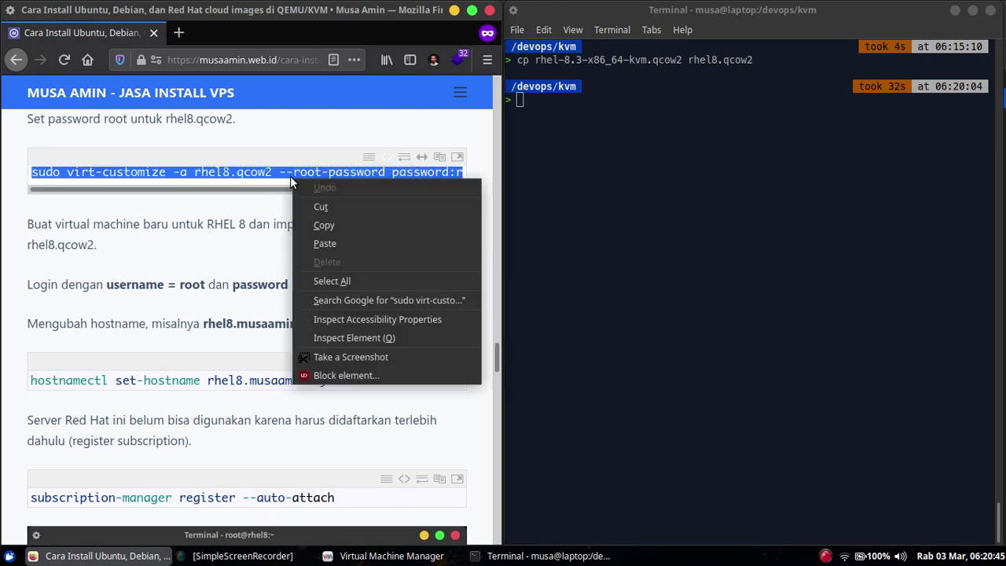
click(304, 223)
right_click(581, 173)
click(609, 257)
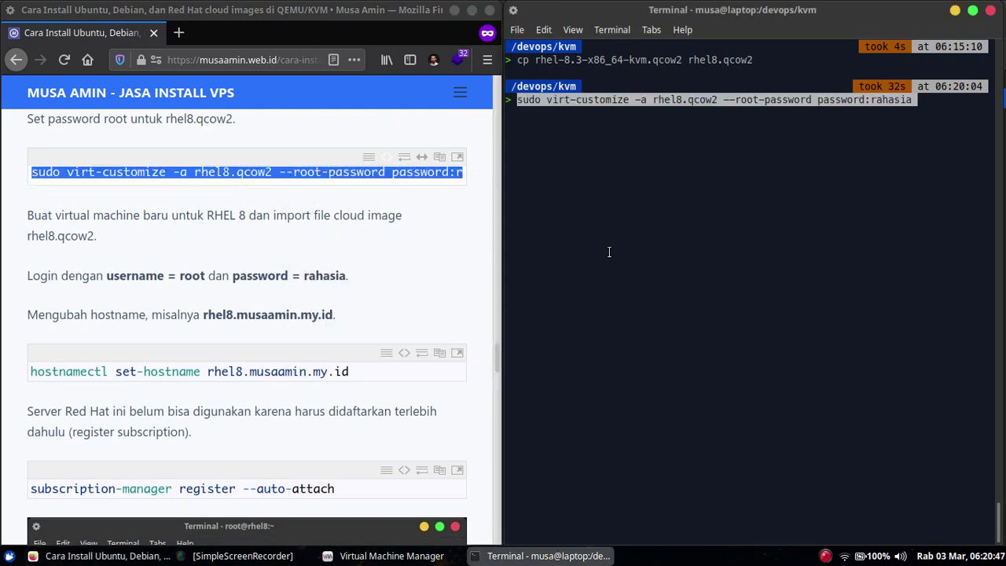
key(Return)
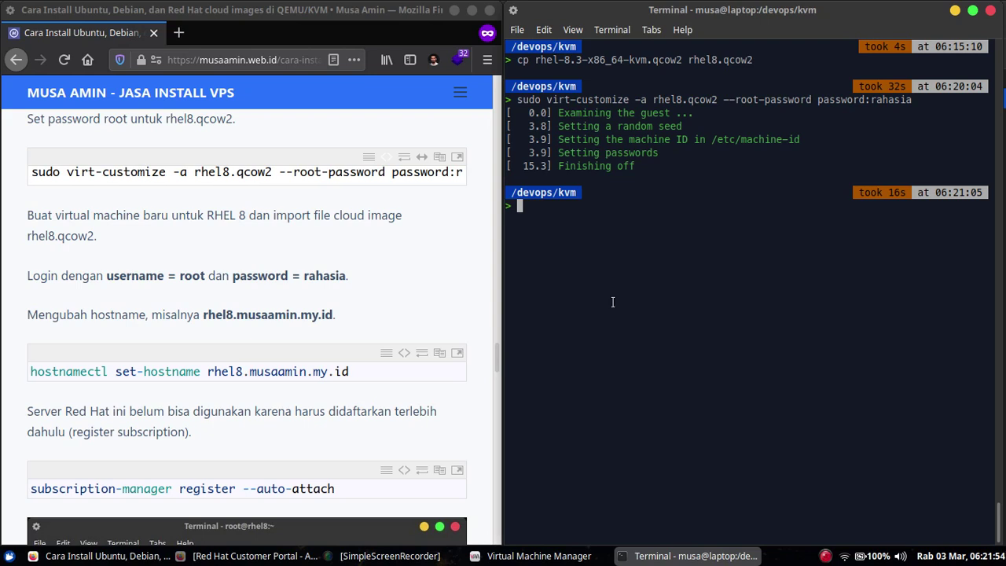
click(311, 257)
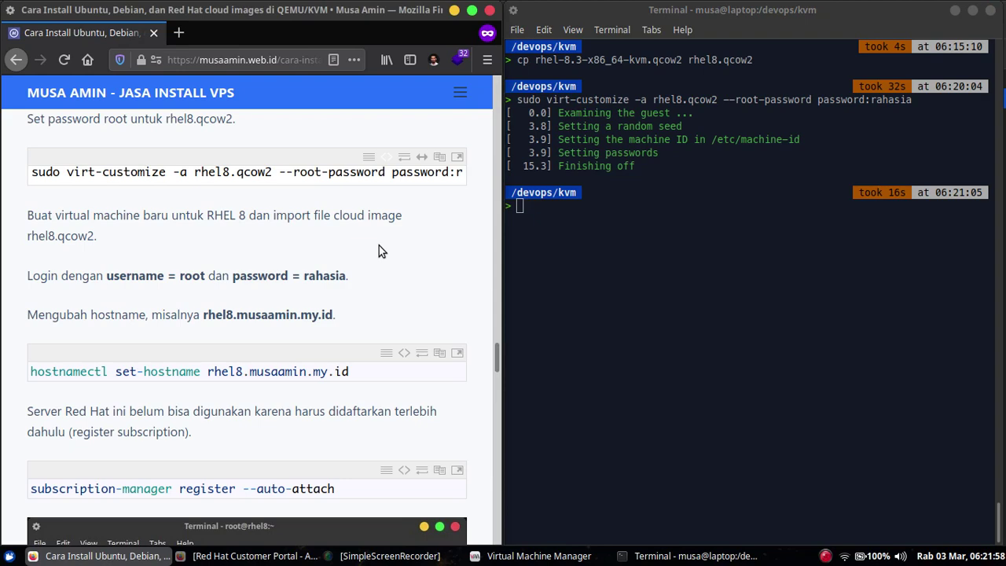
scroll(378, 246, down, 2)
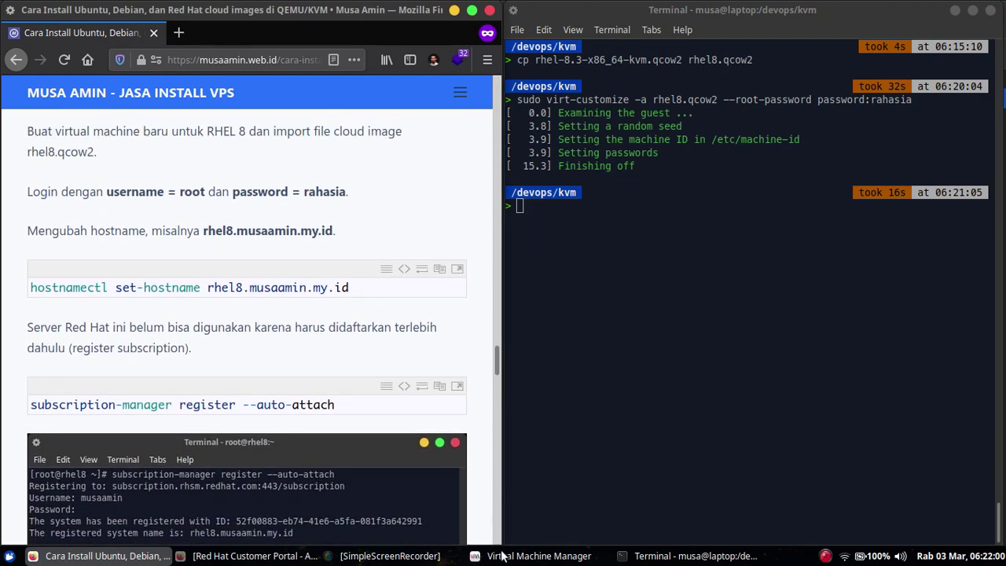
- Start a new VM that imports the existing disk image rhel8.qcow2
click(539, 555)
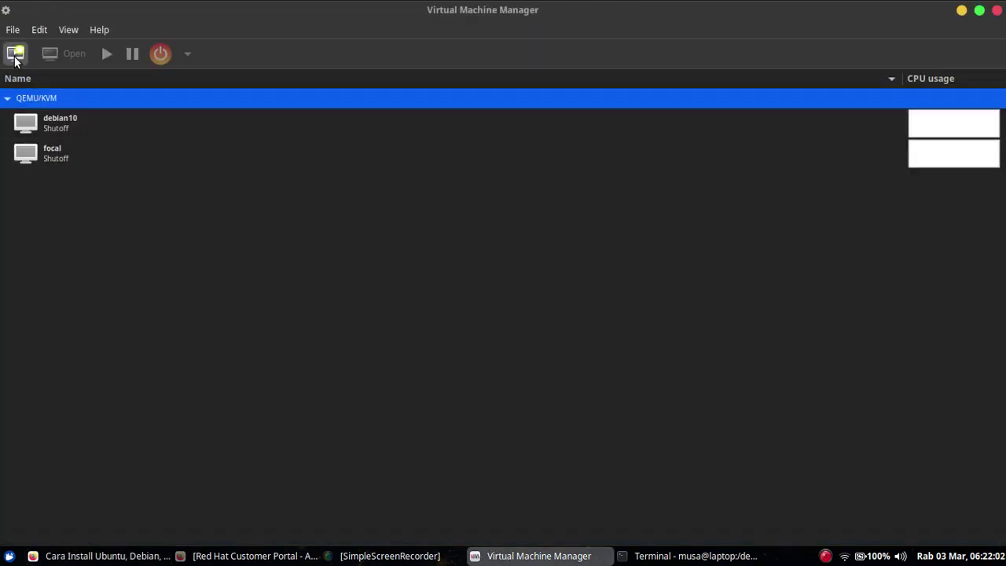
click(15, 53)
click(408, 282)
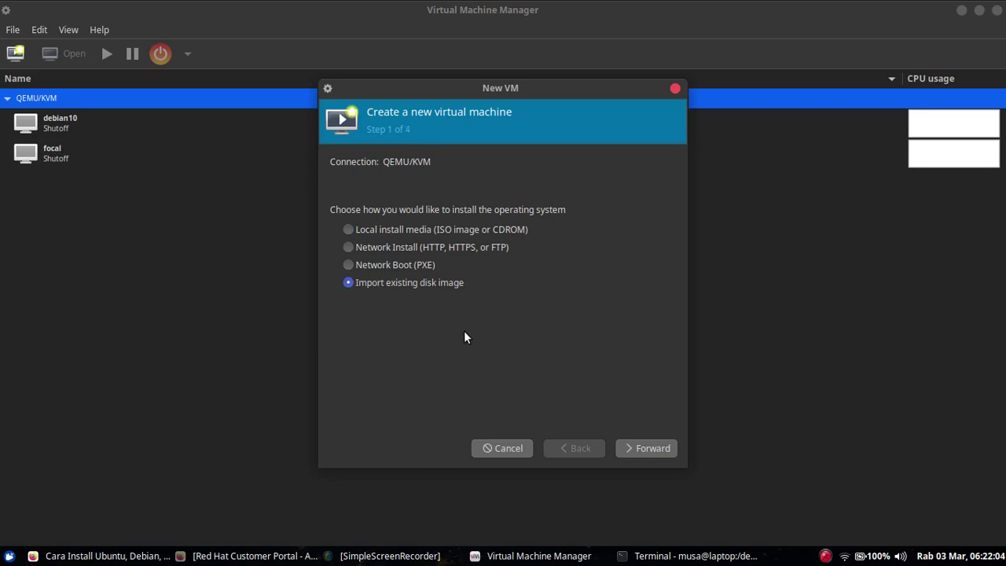
click(628, 446)
click(645, 175)
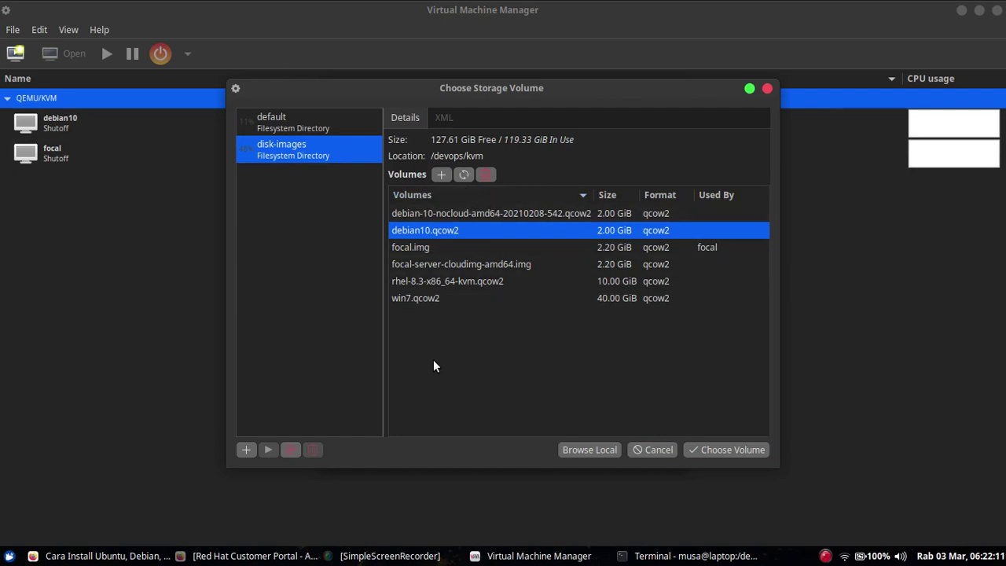
click(464, 174)
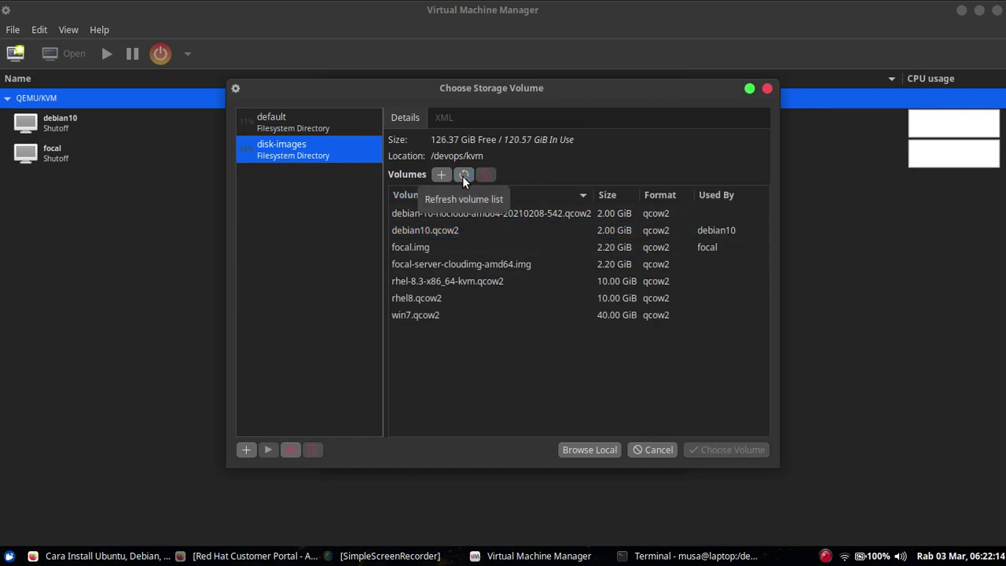
click(420, 298)
click(734, 448)
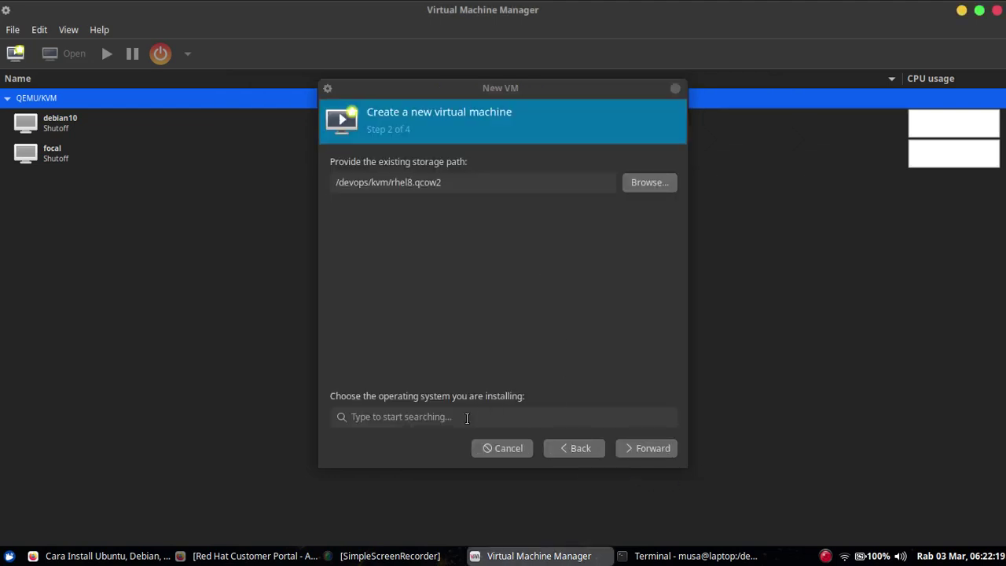
- Set the OS to Red Hat Enterprise Linux 8 Unknown with 1024 MiB memory and 1 CPU
click(418, 415)
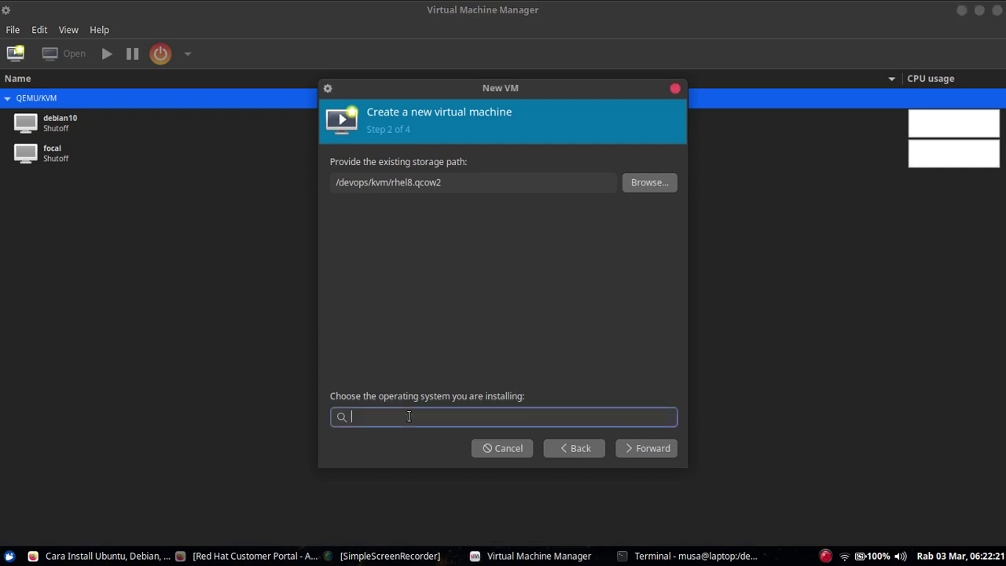
text(red)
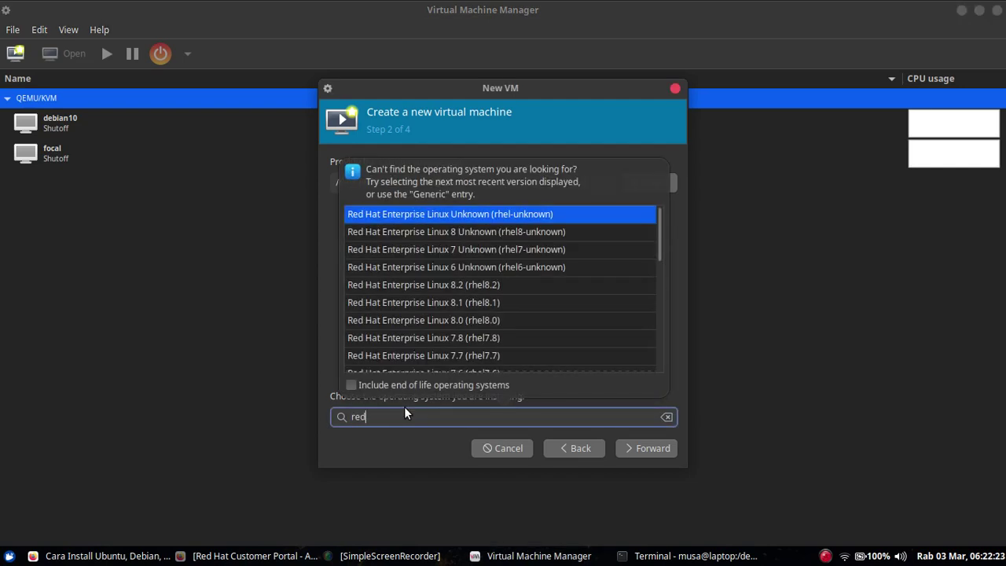
click(492, 231)
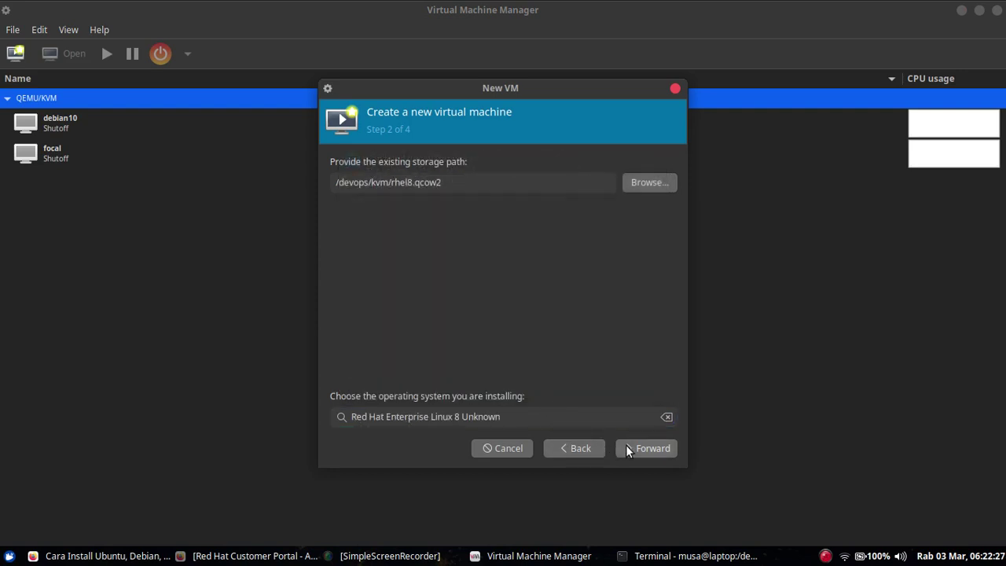
click(633, 448)
double_click(403, 188)
text(1024)
click(430, 226)
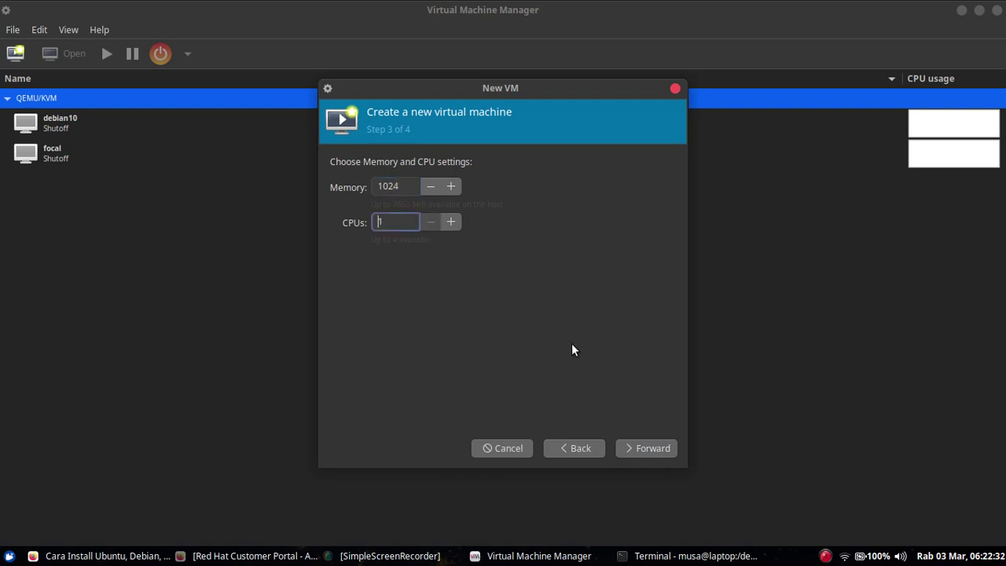
click(624, 446)
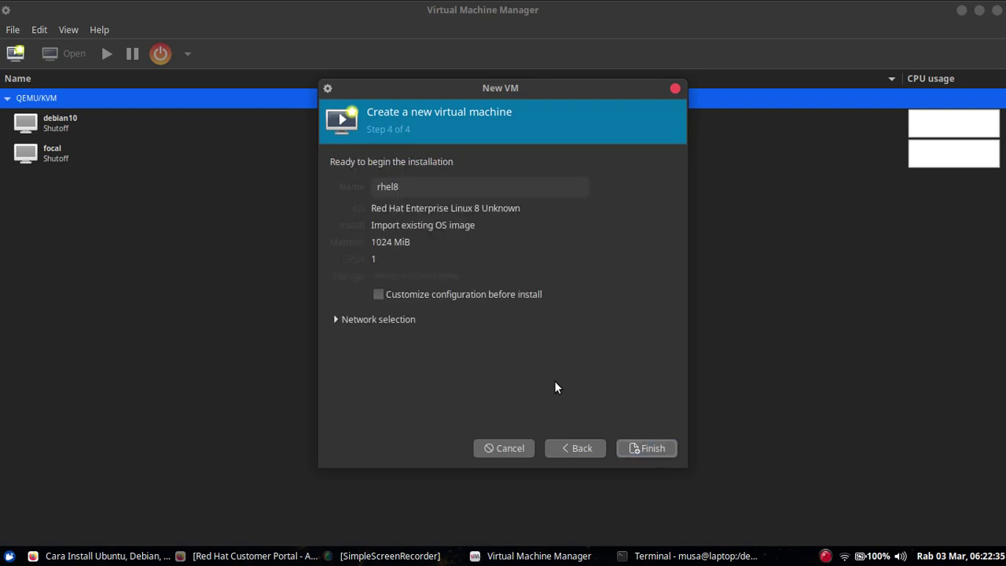
- Finish creating the rhel8 VM and place its console window beside the tutorial page
click(634, 452)
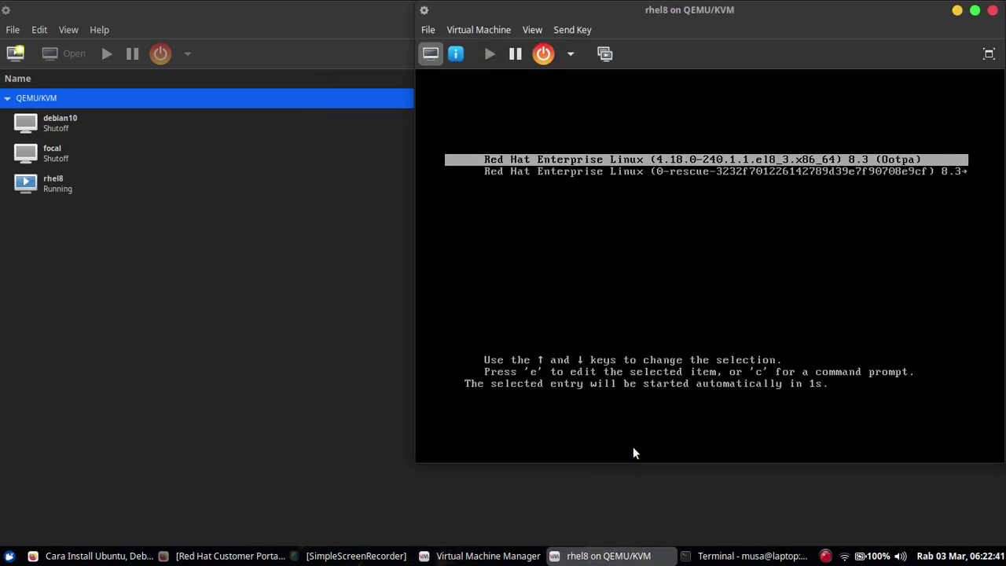
drag(778, 10, 510, 71)
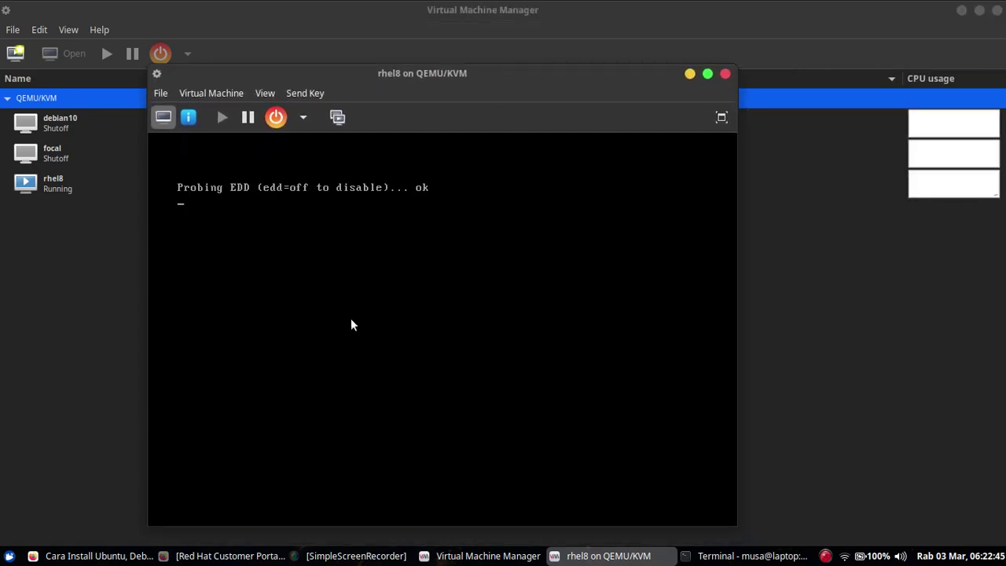
click(125, 555)
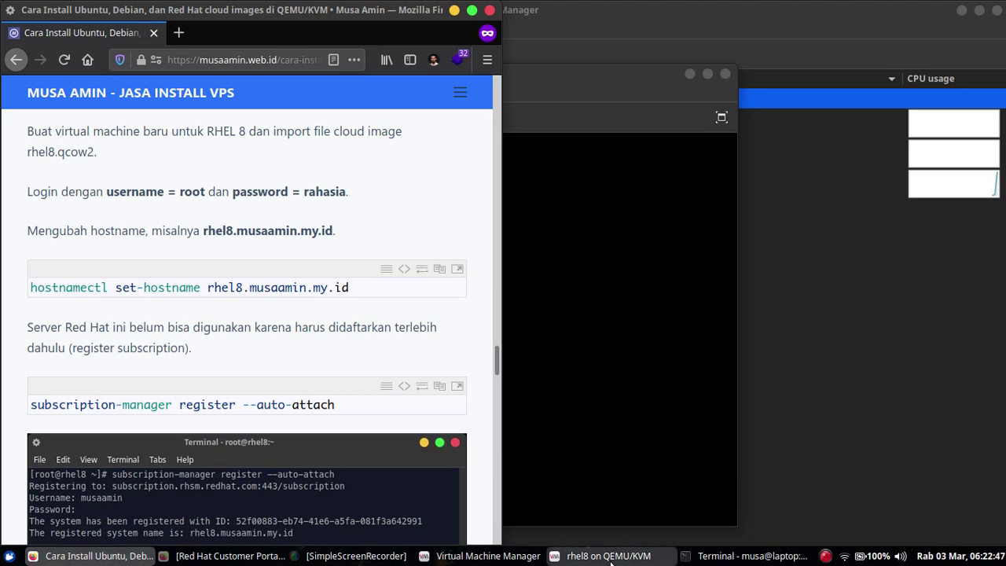
click(605, 555)
drag(374, 82, 679, 38)
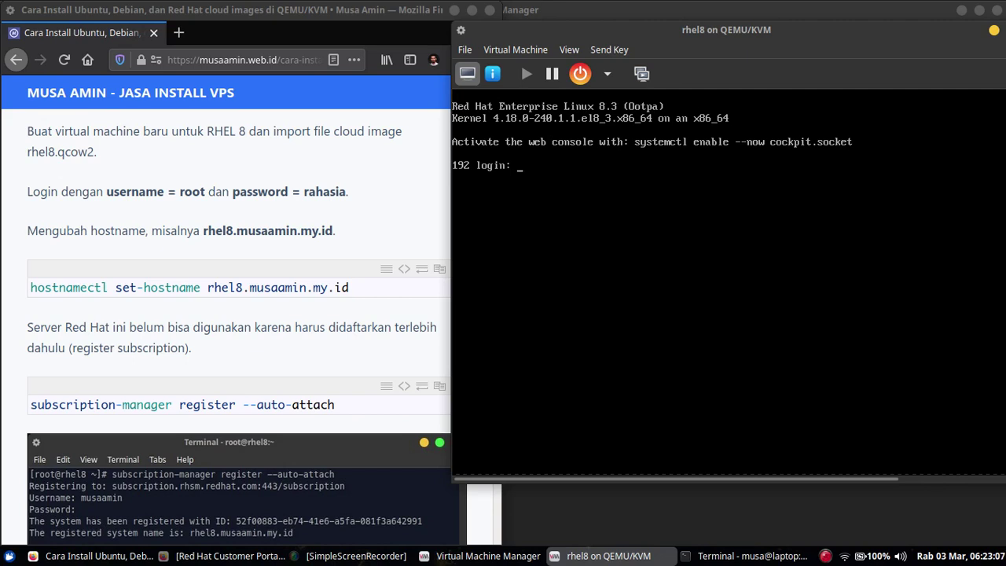
- Log in as root, check hostnamectl, and set the hostname to rhel8 on the owner's domain
text(root)
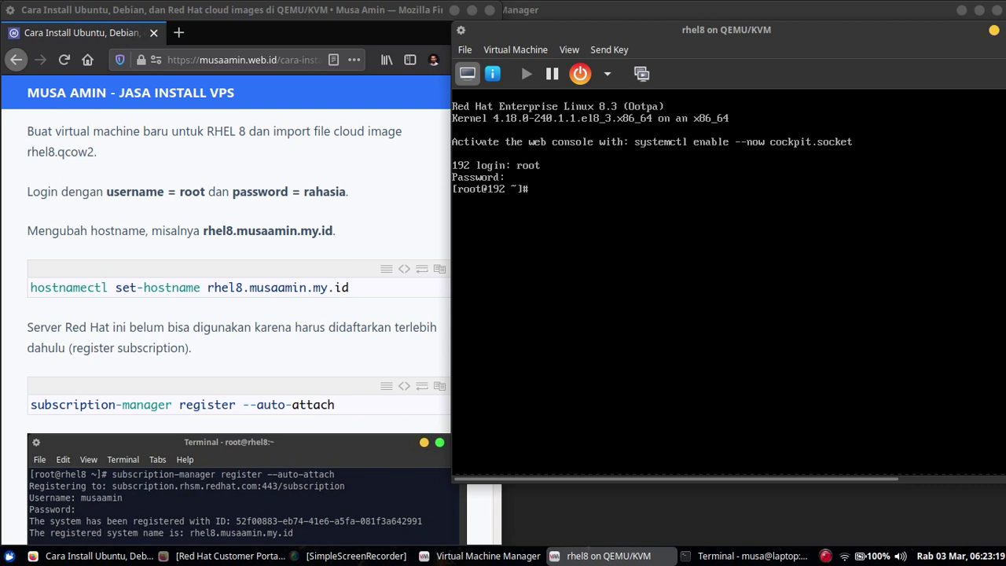
text(hostnamectl)
key(Return)
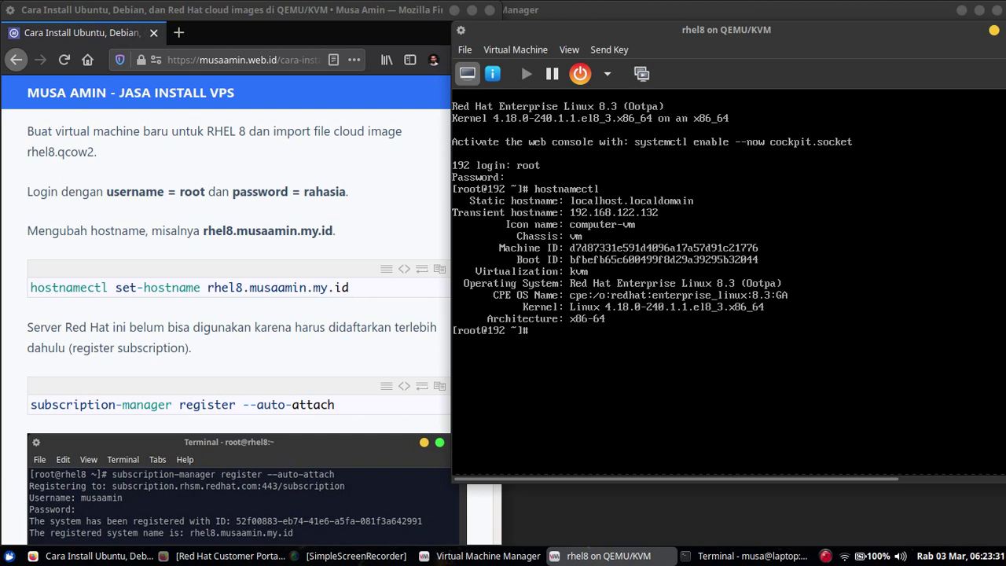
text(hostnamectl set-hostname rhel8.musaamin)
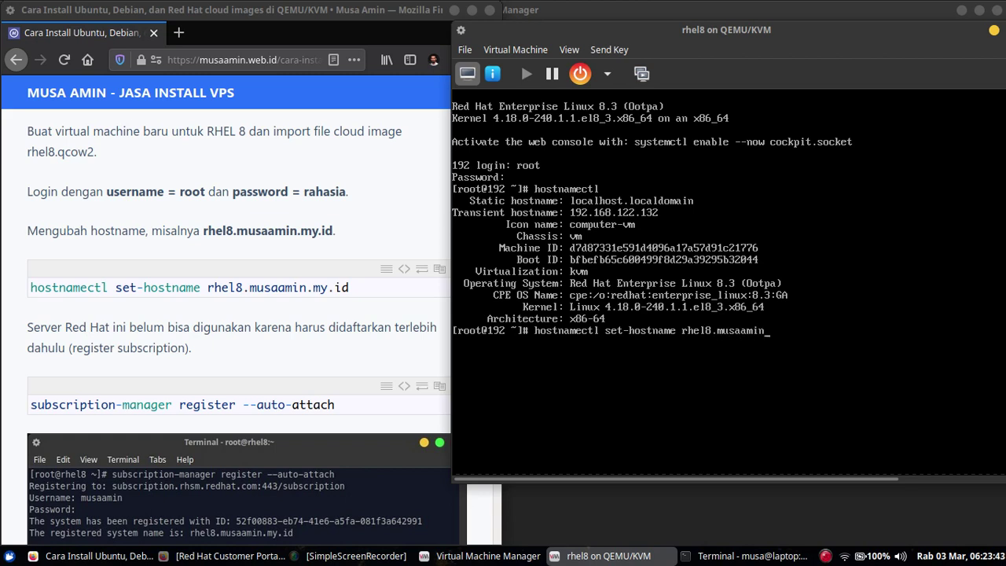
text(.my.id)
key(Return)
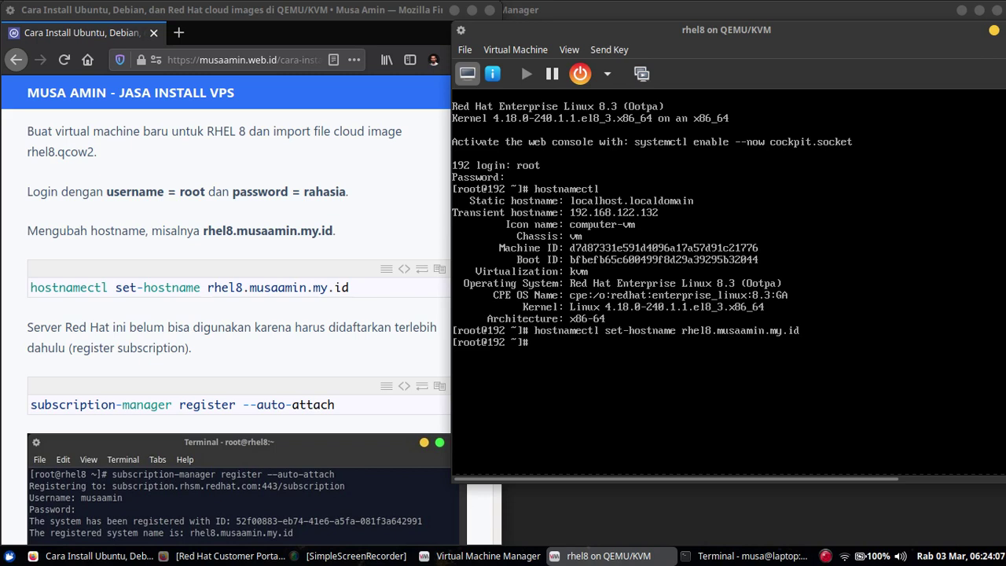
- Ping google.com to confirm internet access, stopping after three replies
key(ctrl+l)
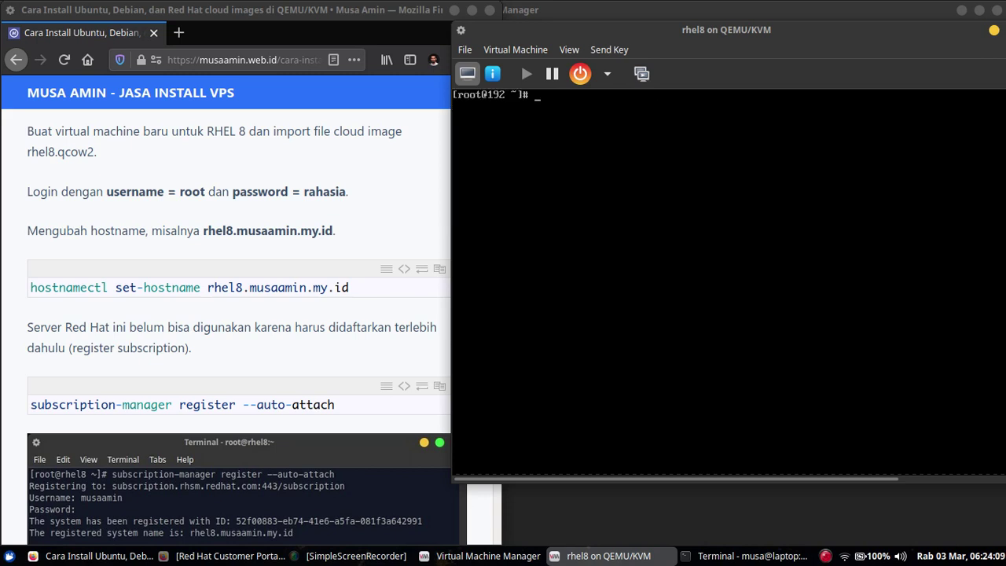
text(dnf update)
key(ctrl+u)
text(ping google.com)
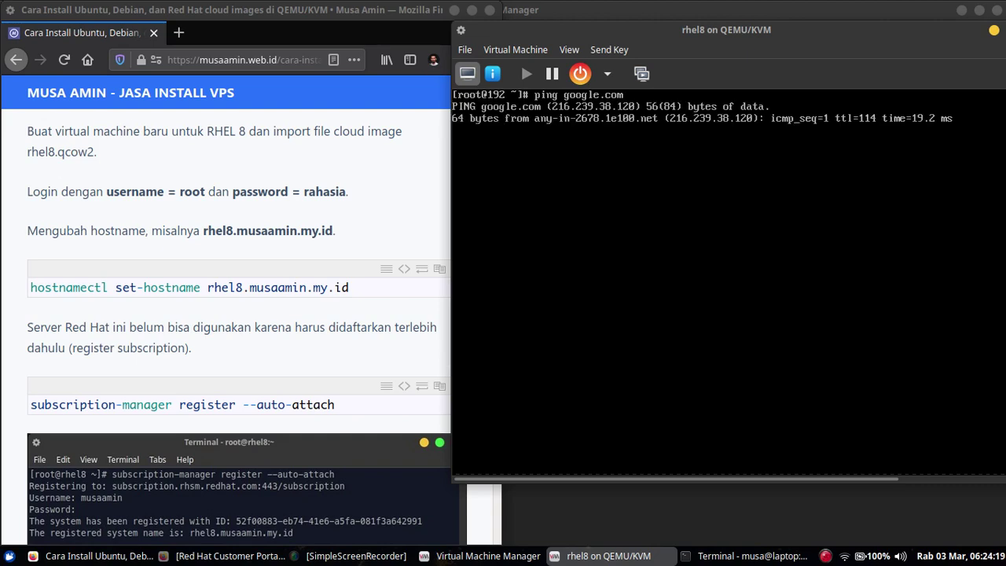
key(ctrl+c)
- Run dnf update, see the no-enabled-repositories error, and clear the screen
text(dnf update)
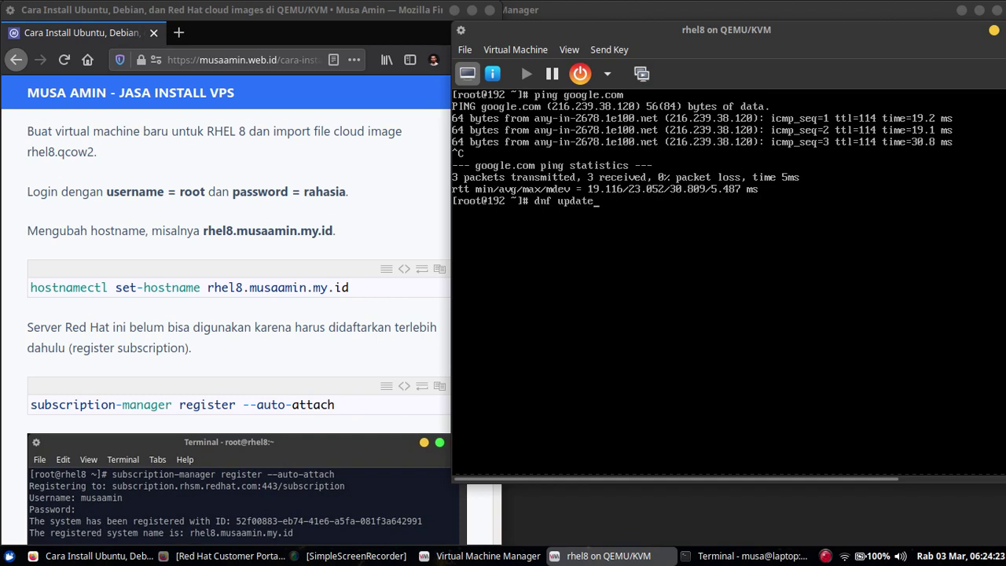
key(Return)
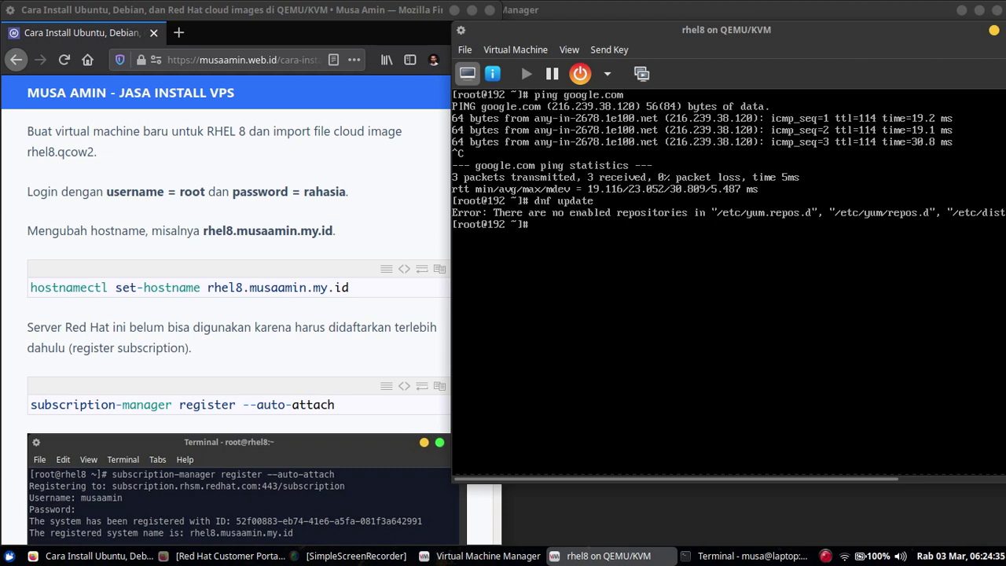
key(ctrl+l)
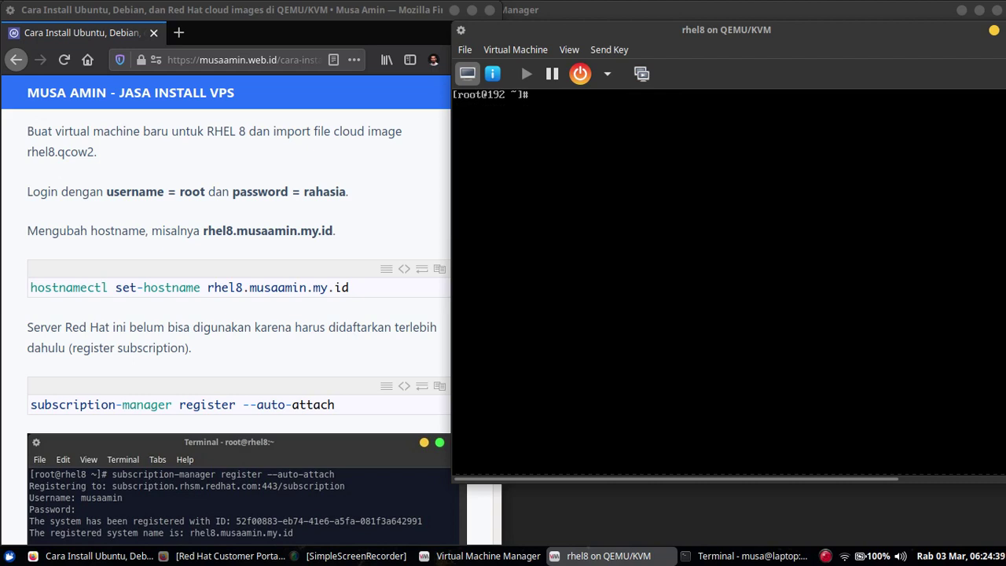
- Start subscription-manager register --auto-attach and enter the Red Hat account username
text(subsc)
key(Tab)
text(register)
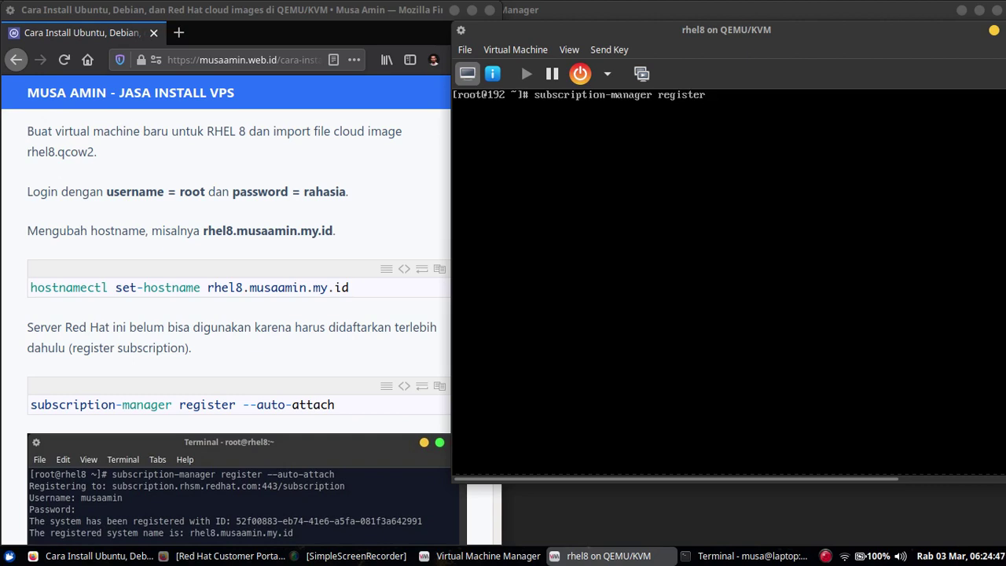
text( --auto-attach)
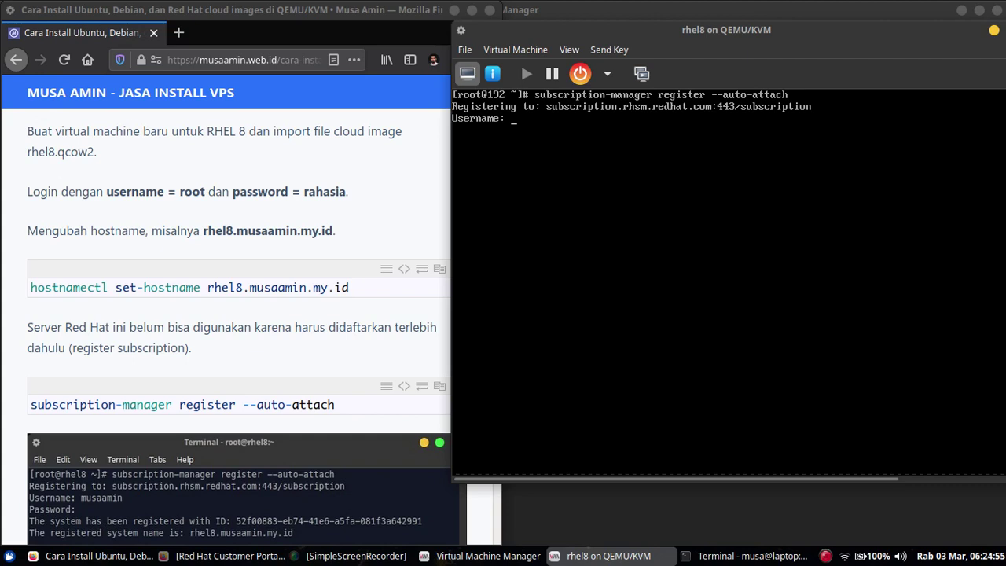
text(musaamin)
key(Return)
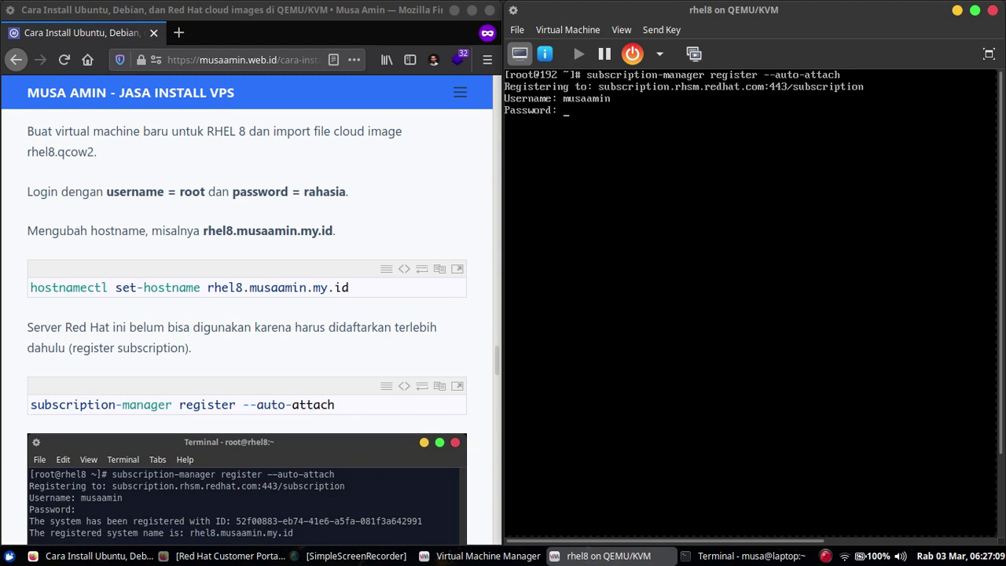
- Abort registration at the password prompt and run ifconfig, showing eth0 at 192.168.122.132
key(ctrl+c)
text(ifconfig)
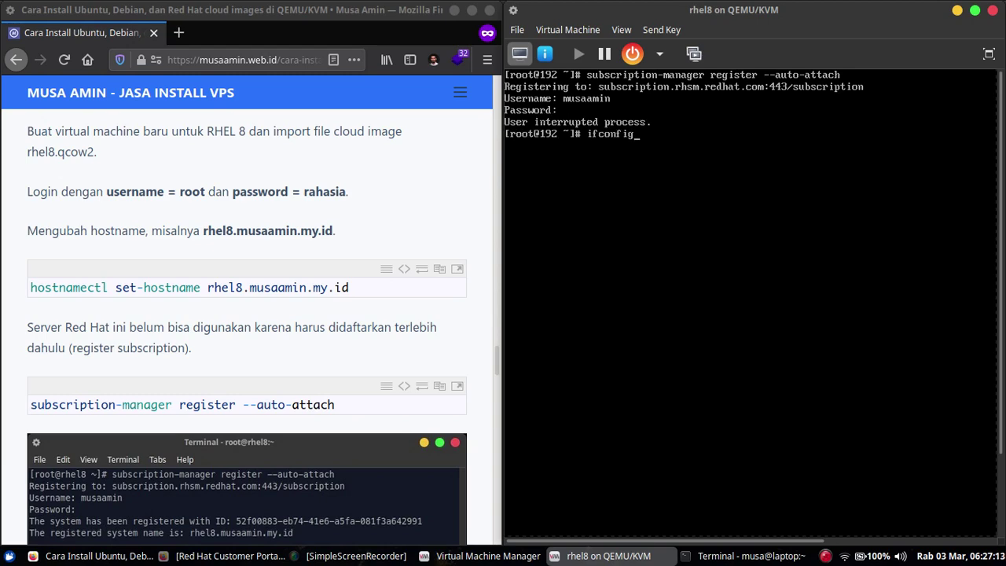
key(Return)
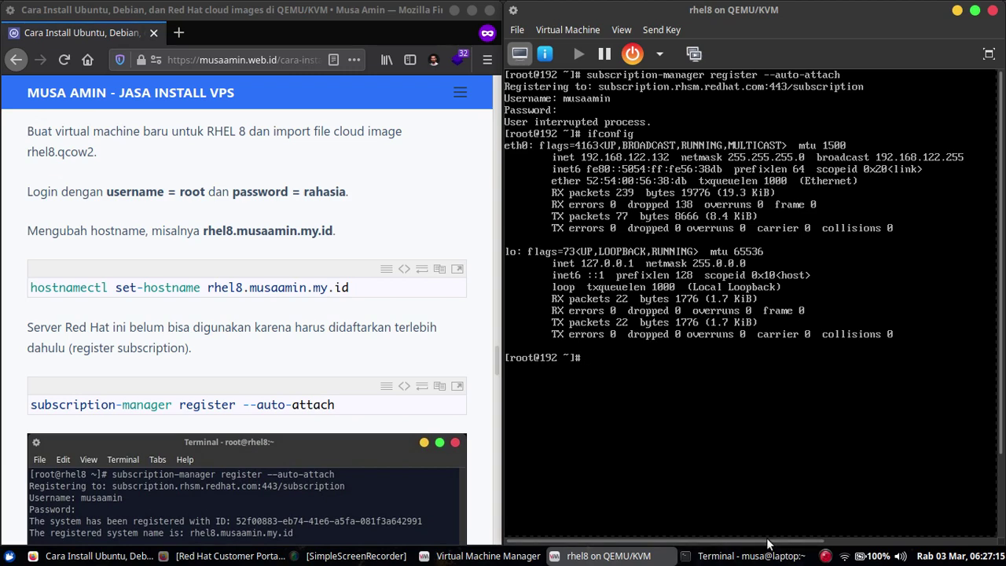
click(717, 555)
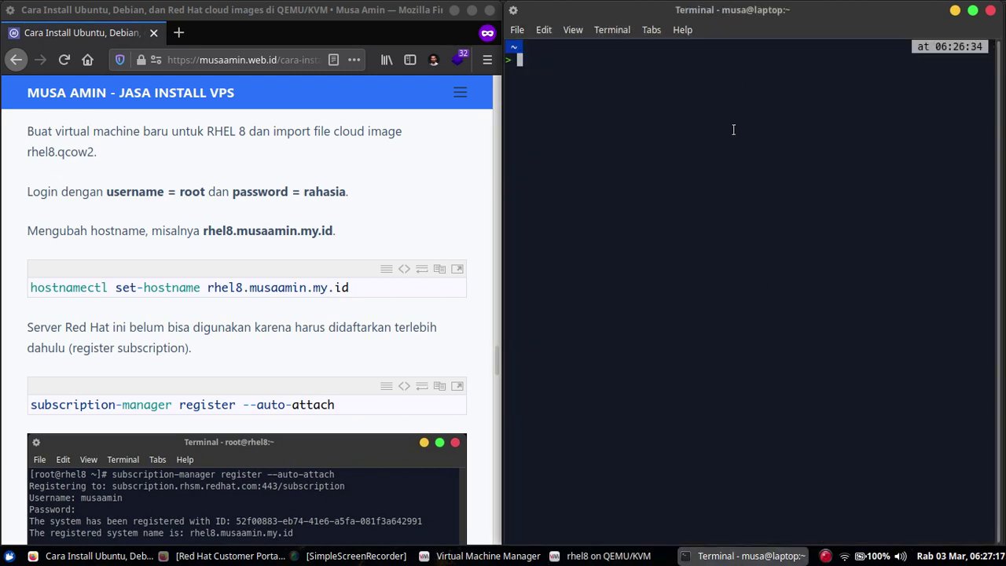
drag(721, 15, 721, 385)
text(ss)
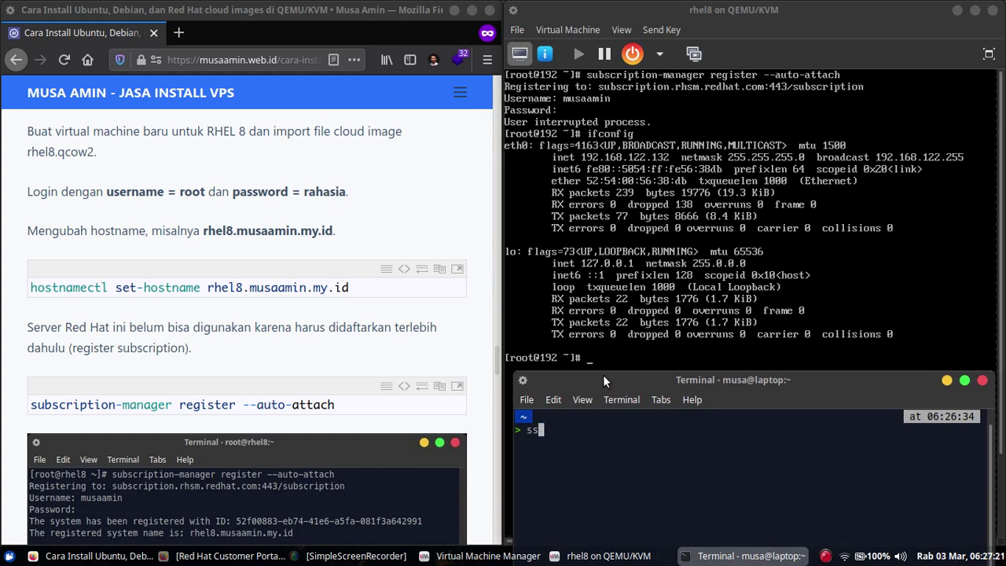
text(h root@192.168.122.132)
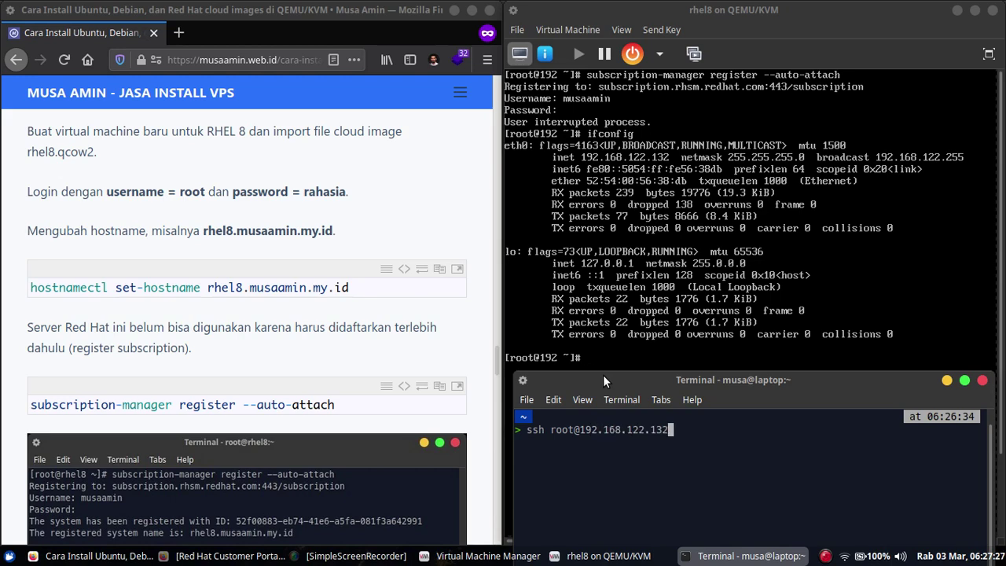
key(Return)
drag(592, 377, 1004, 1)
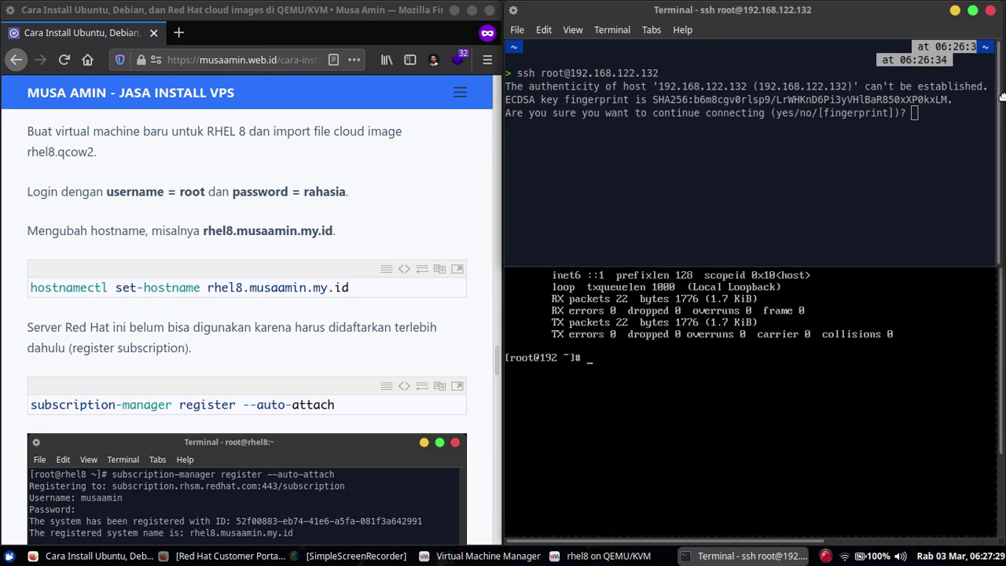
drag(1002, 95, 1001, 316)
text(yes)
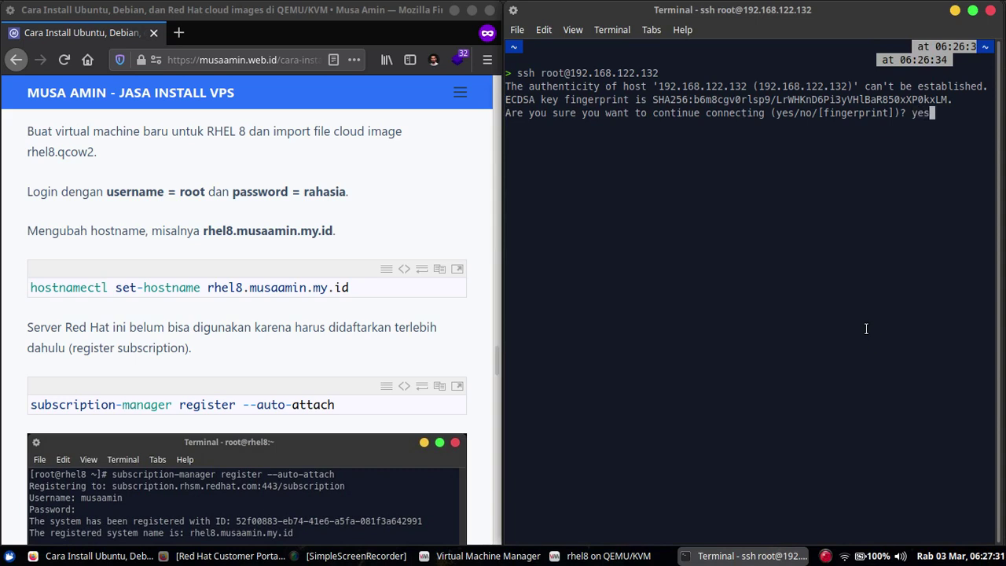
key(Return)
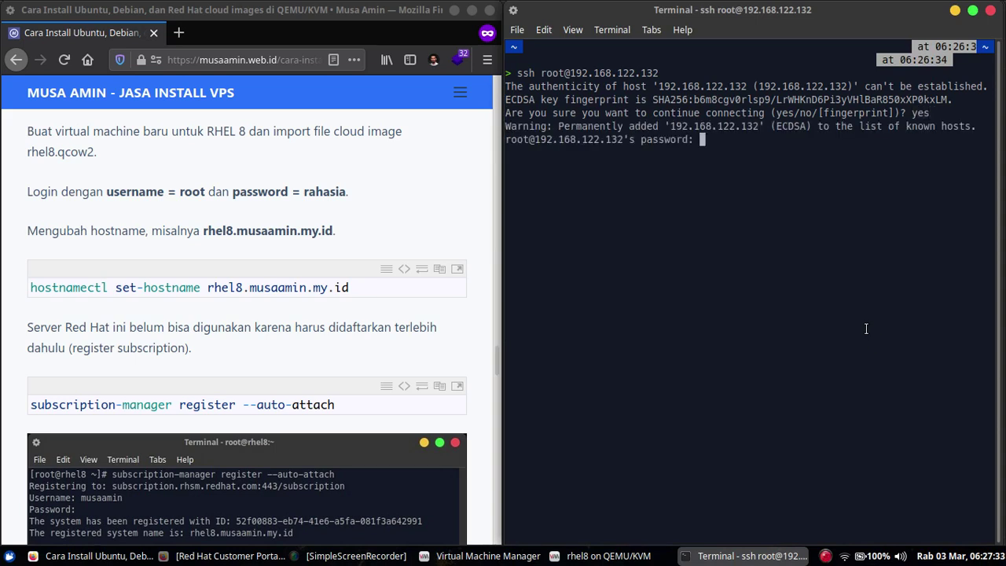
key(Return)
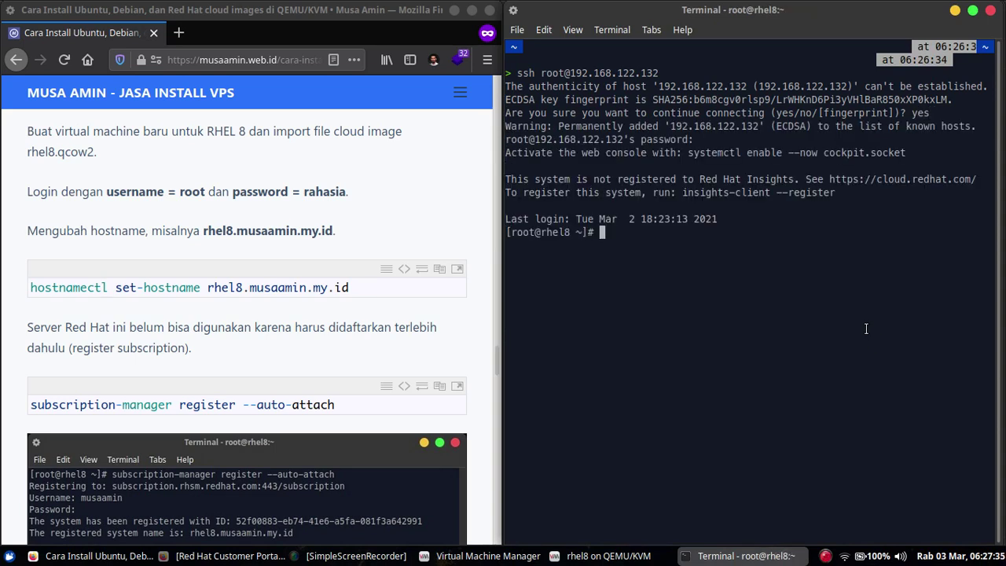
key(ctrl+l)
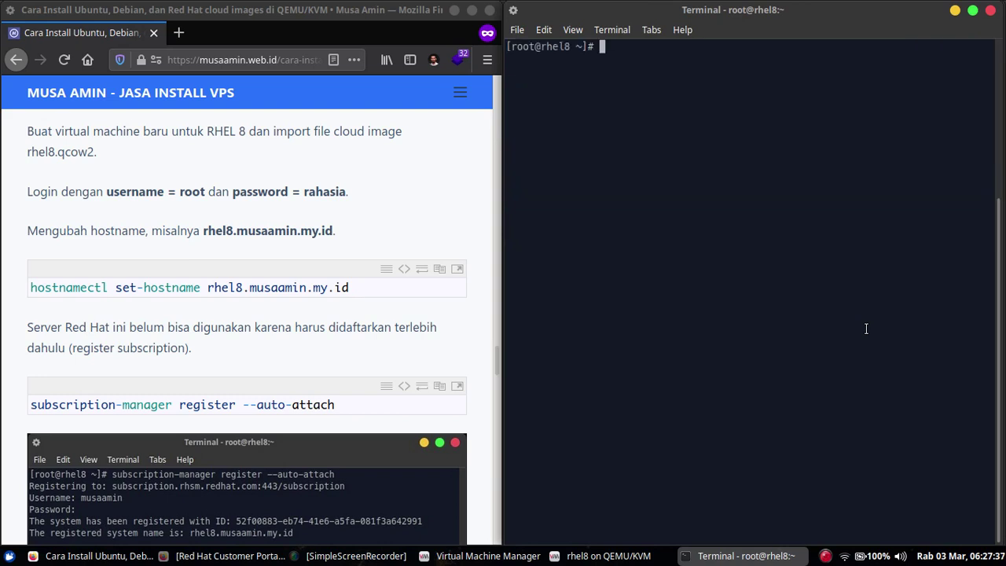
- Run subscription-manager register --auto-attach and enter the Red Hat account username
text(subs)
key(Tab)
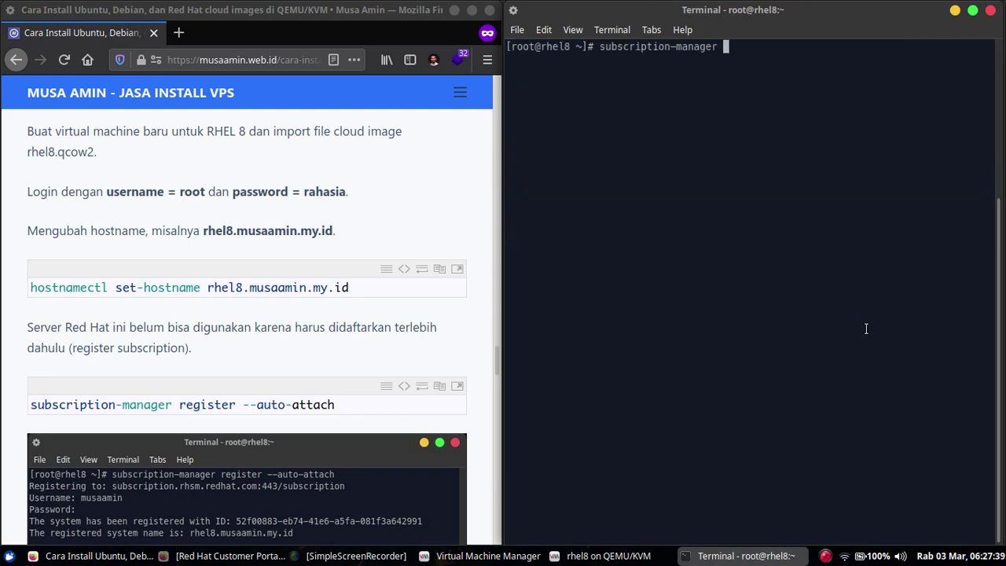
text(register --auto)
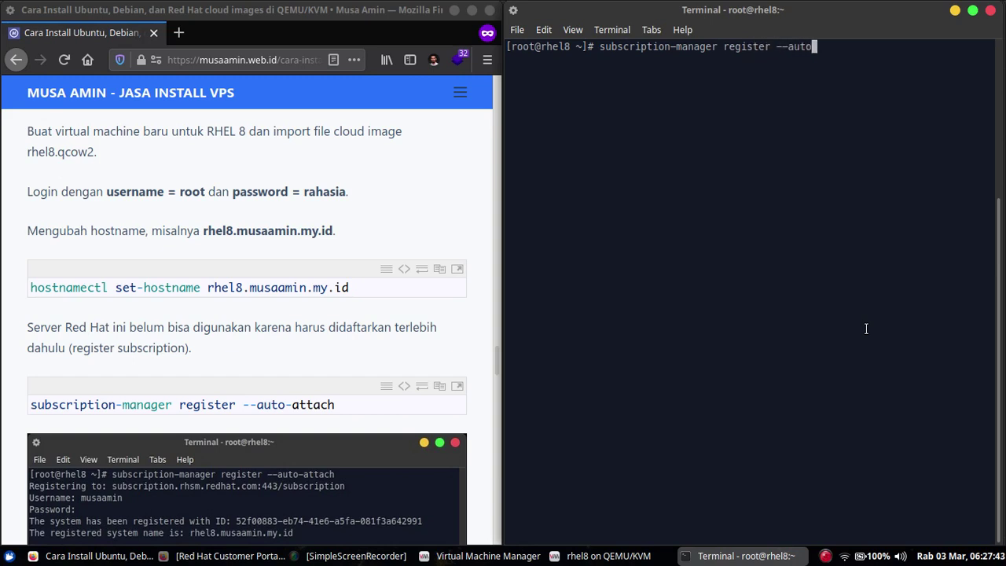
text(-attach)
key(Return)
text(mu)
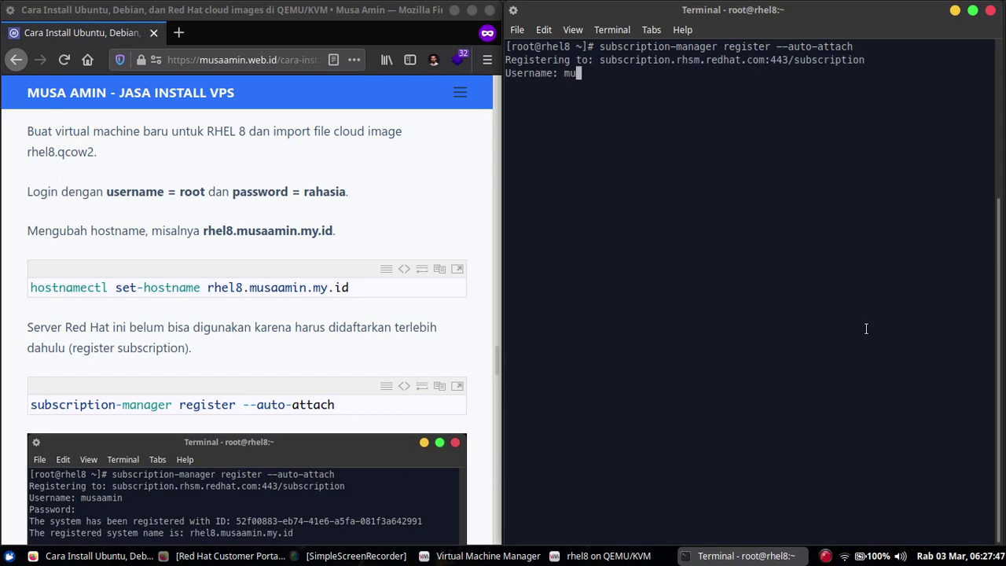
text(saamin)
key(Return)
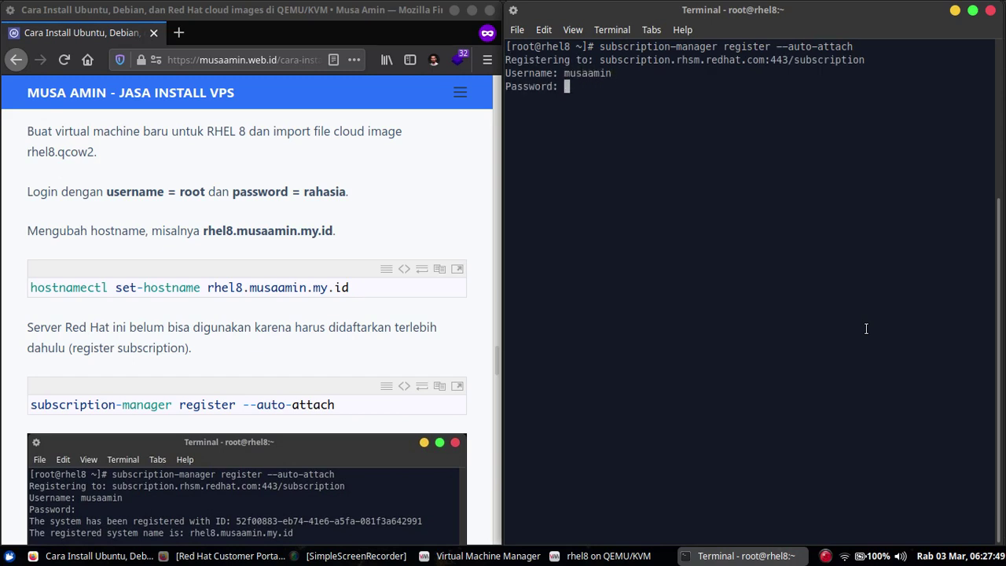
- Paste the account password to complete registration and highlight the registered system name
right_click(737, 209)
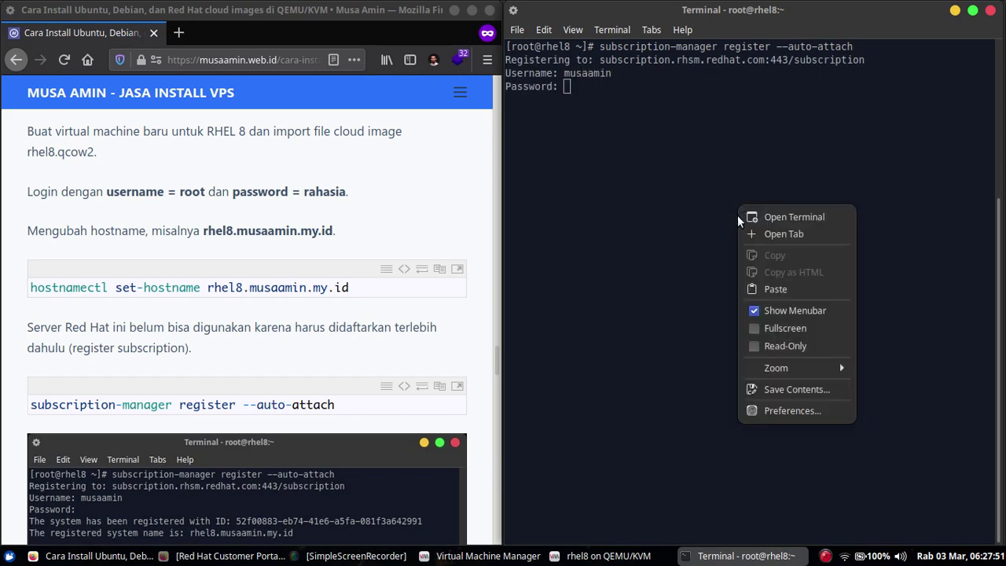
click(747, 290)
key(Return)
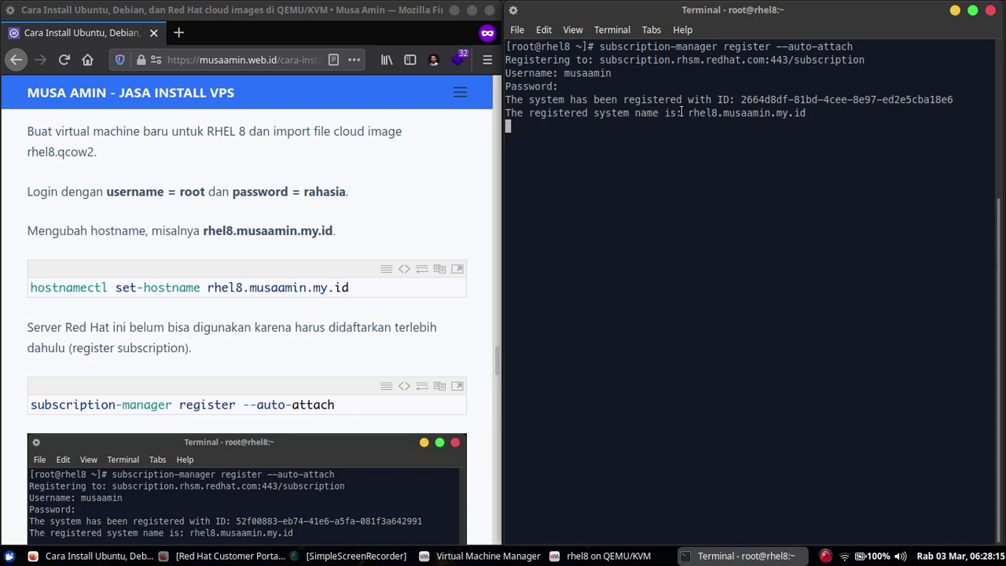
drag(687, 113, 806, 113)
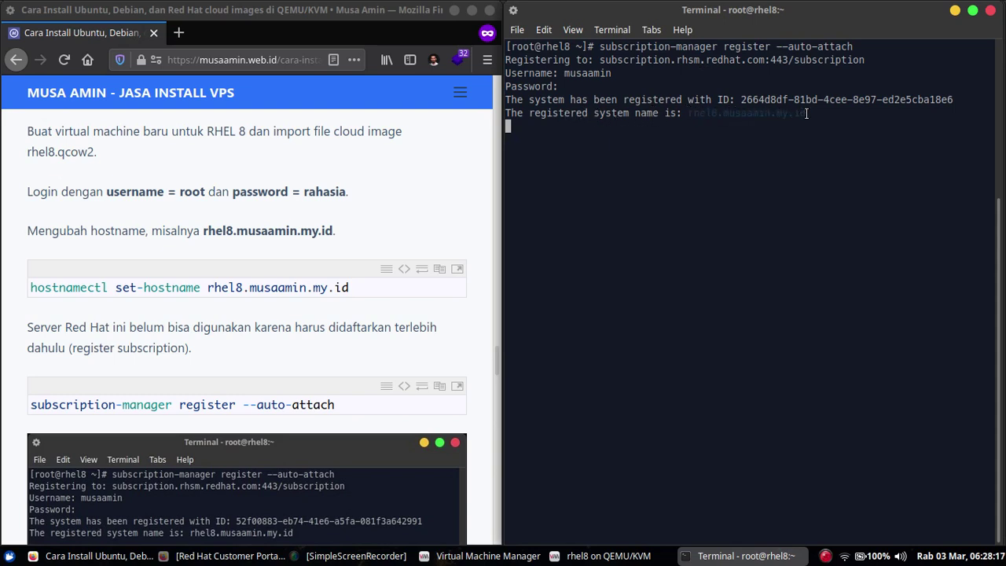
click(809, 113)
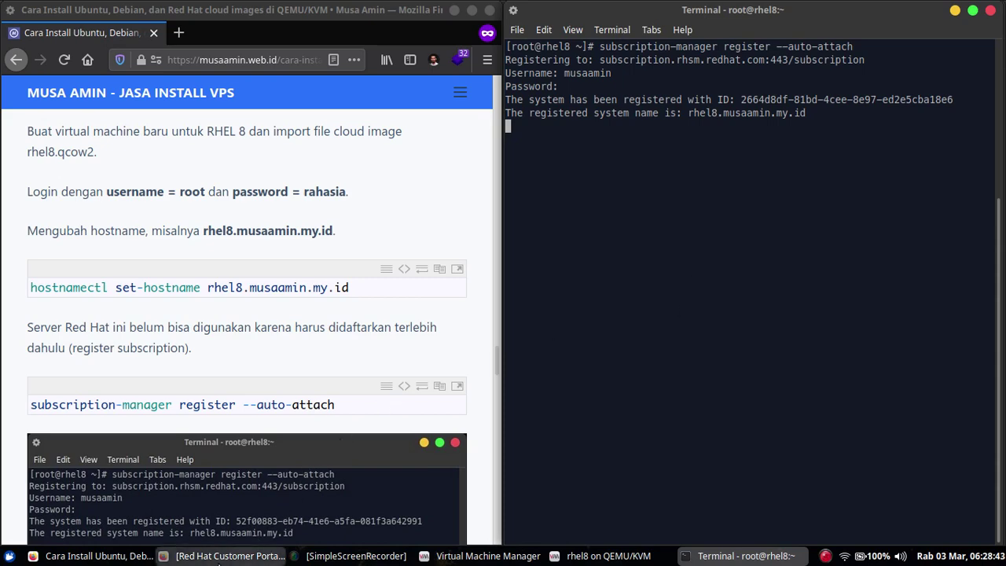
- Reload the portal's Systems page until rhel8 shows as a Virtual System, then clear the terminal
click(220, 558)
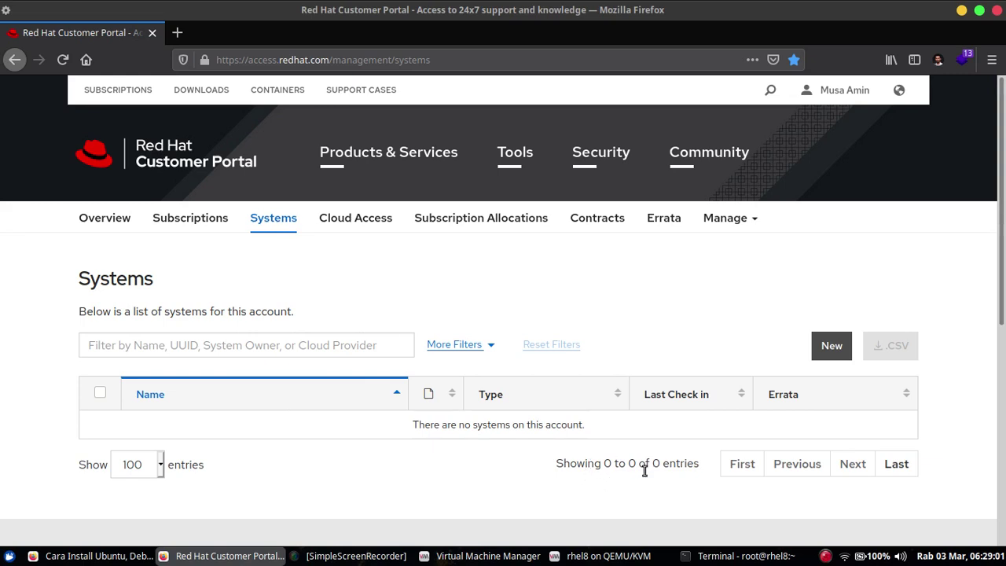
click(707, 558)
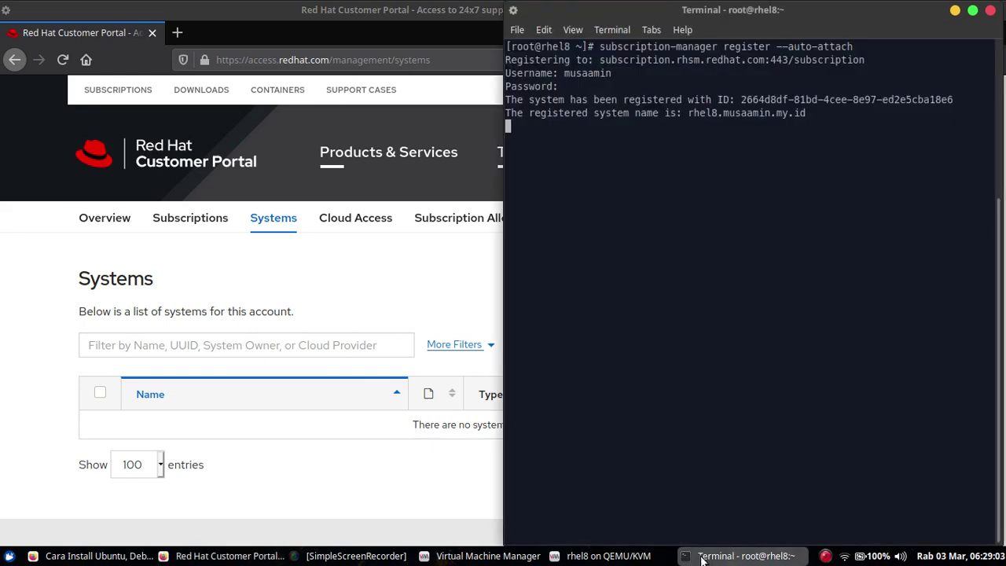
click(69, 63)
click(69, 63)
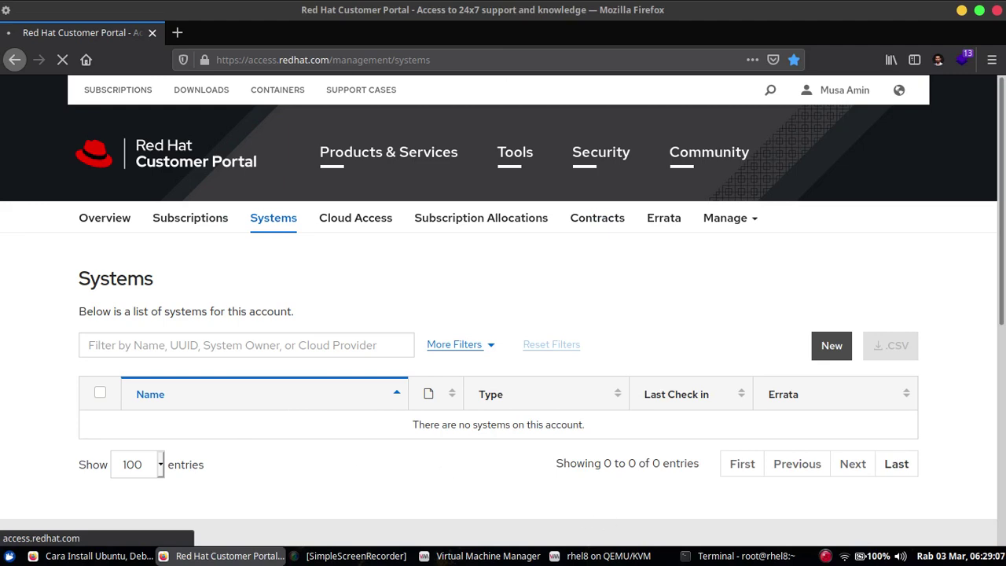
click(742, 555)
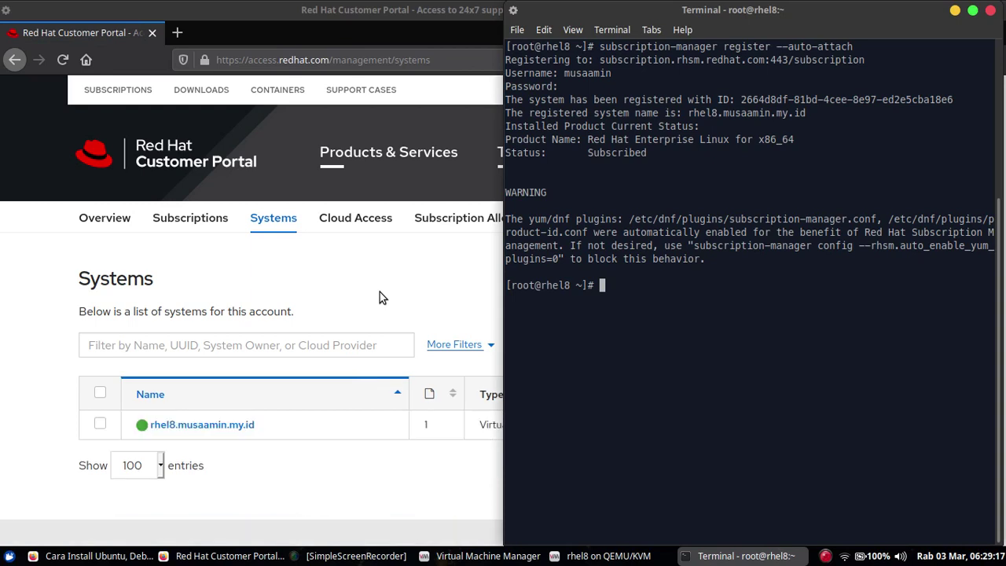
click(379, 291)
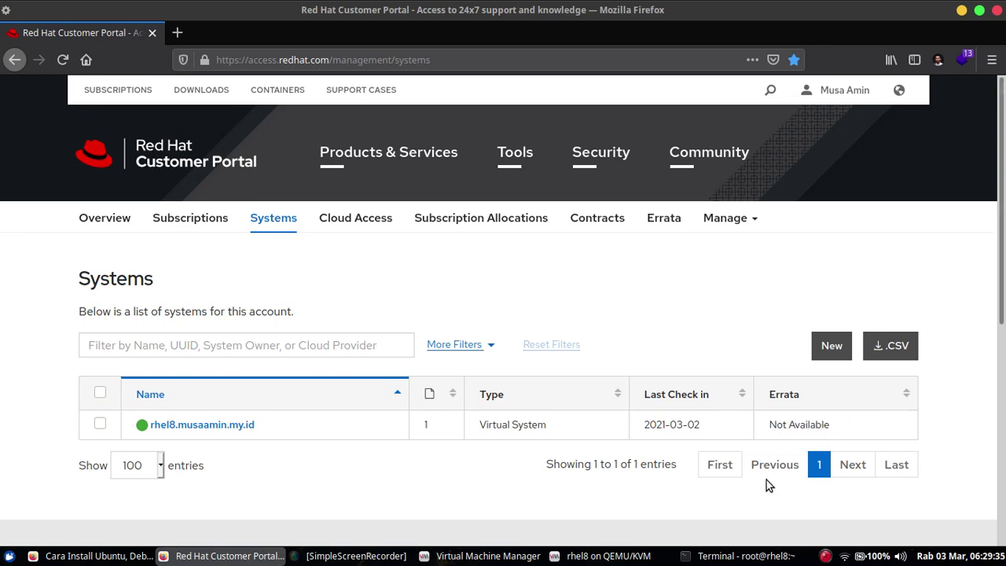
click(709, 558)
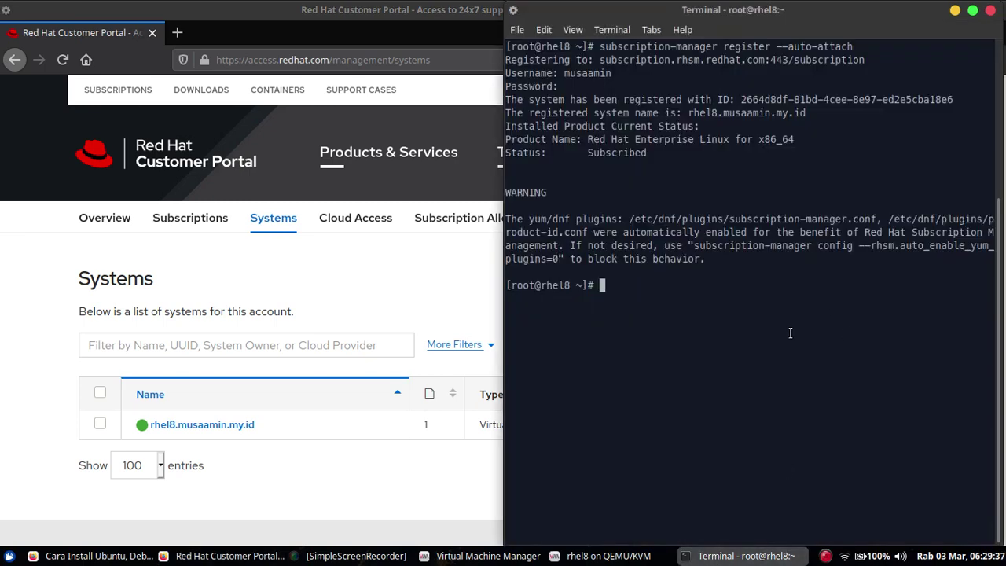
key(ctrl+l)
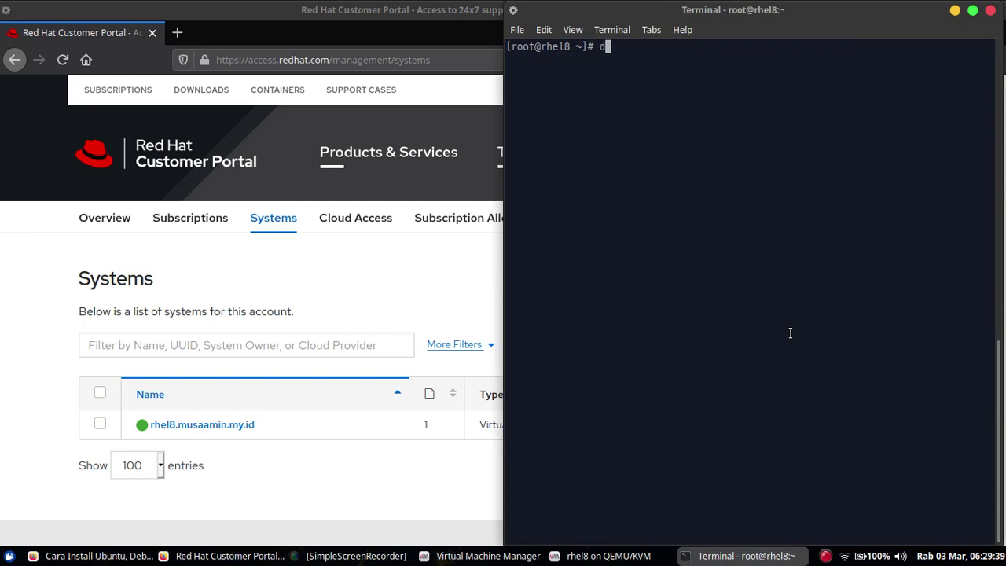
- Run subscription-manager list, showing RHEL for x86_64 8.3 Subscribed until 22/02/22
click(93, 555)
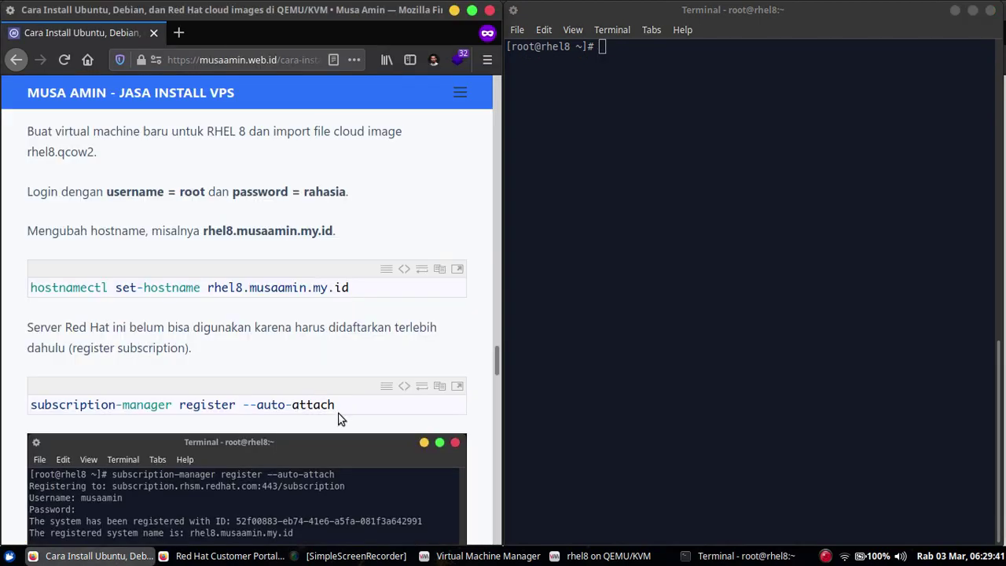
scroll(384, 333, down, 10)
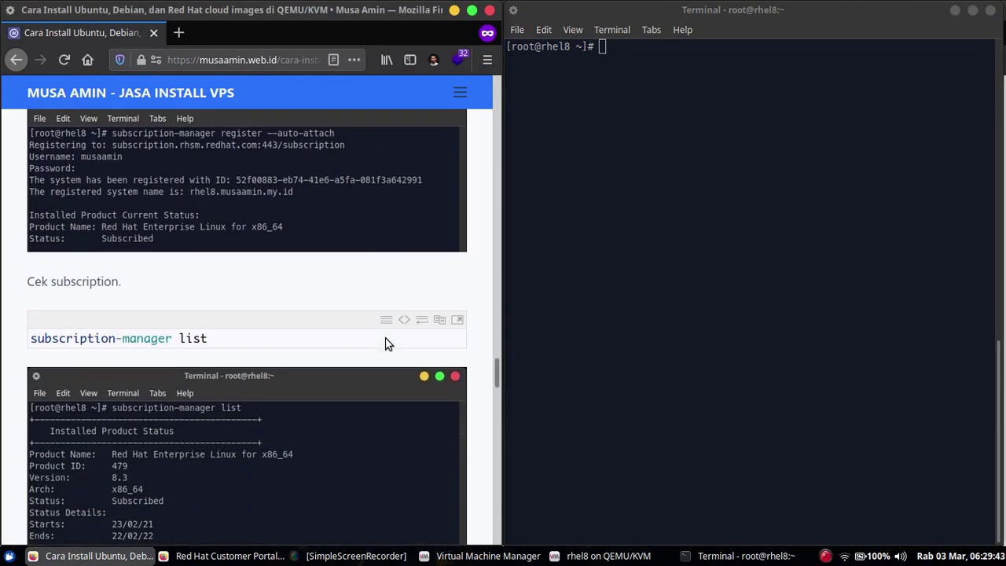
click(636, 271)
text(subscription-manager list)
key(Return)
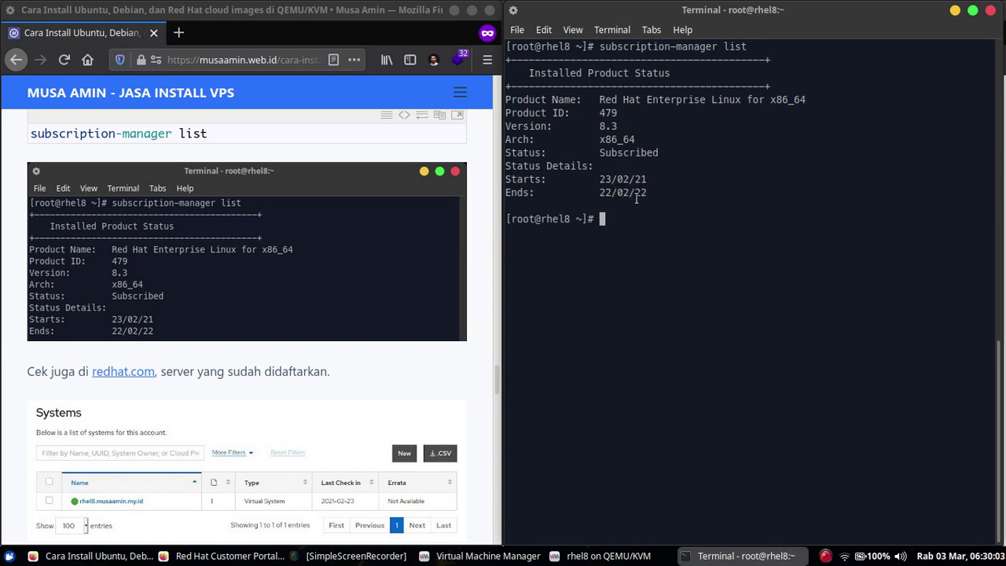
click(329, 265)
scroll(346, 347, down, 10)
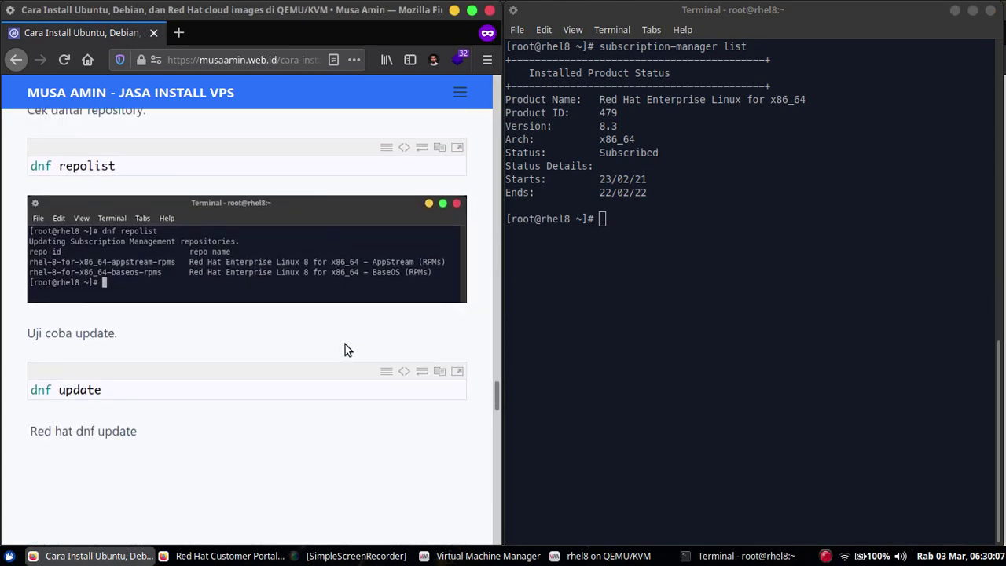
- Clear the terminal and run dnf repolist to check the enabled repositories
click(663, 292)
key(ctrl+l)
text(dnf repolist)
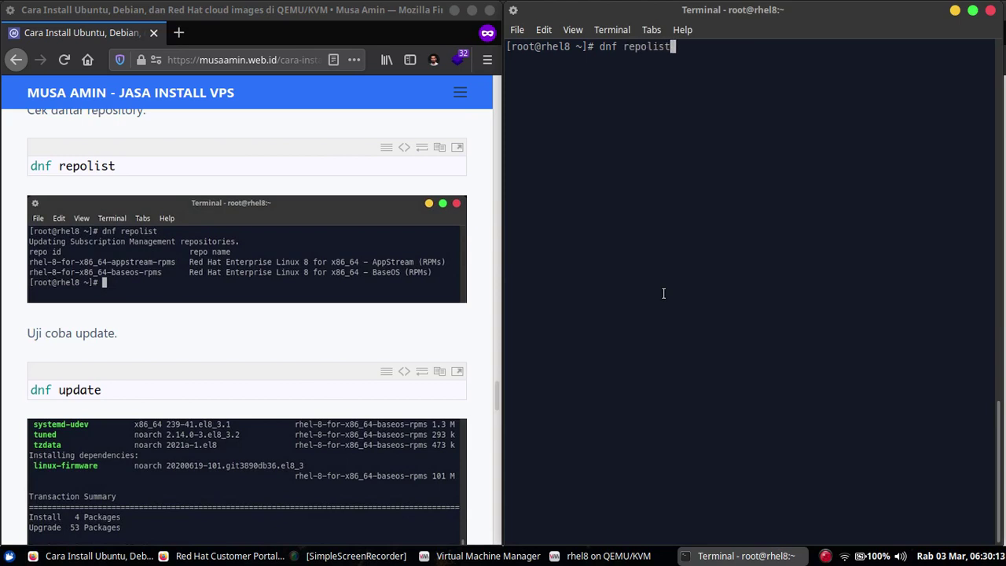
key(Return)
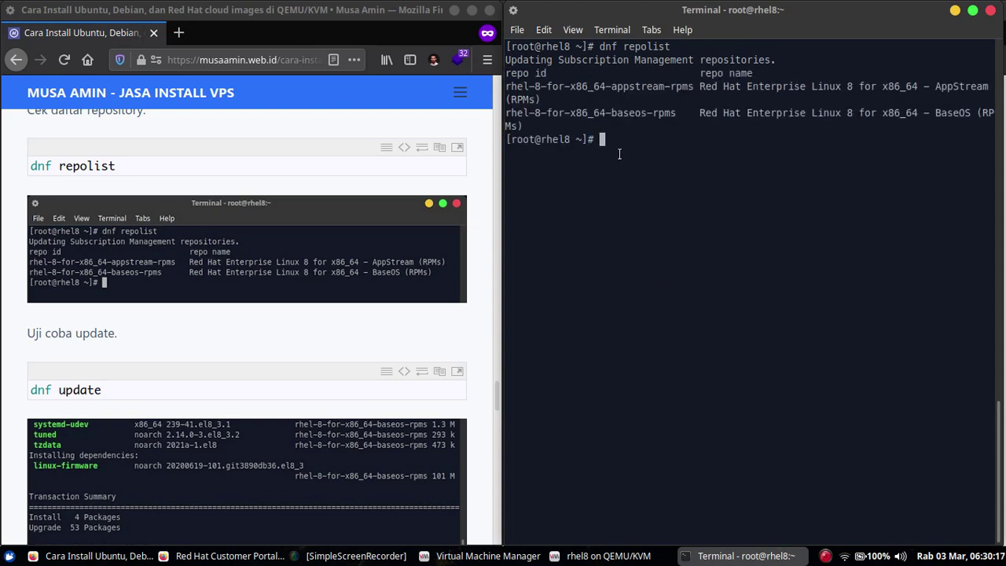
- Run dnf update and decline the 5-install, 61-upgrade transaction with n
text(dnf update)
key(Return)
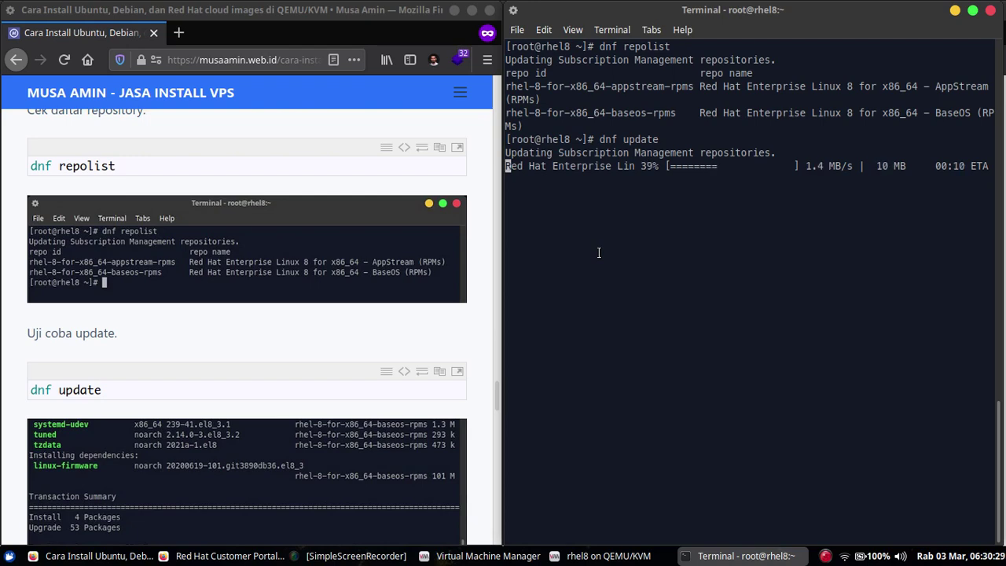
text(n)
key(Return)
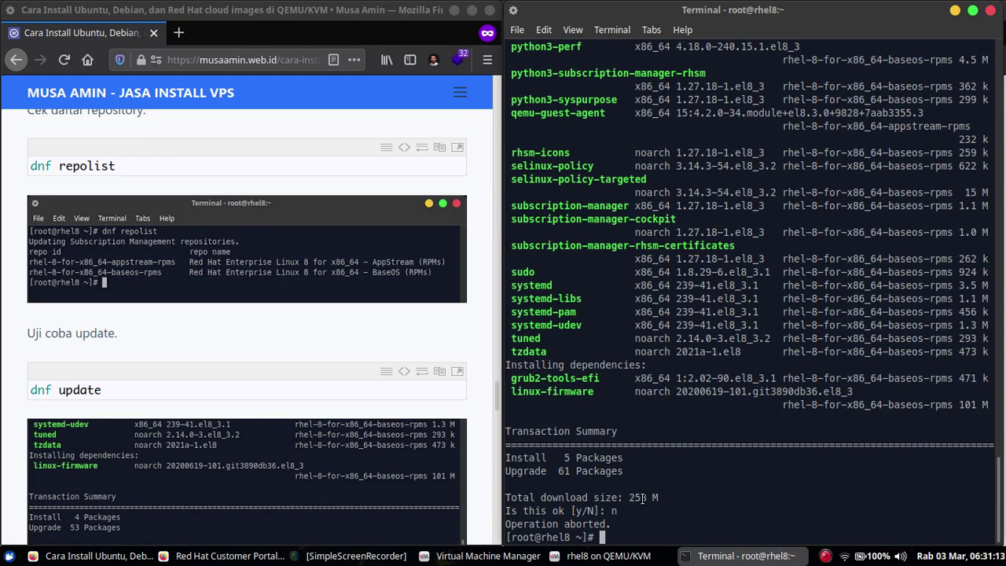
click(276, 346)
scroll(276, 341, down, 3)
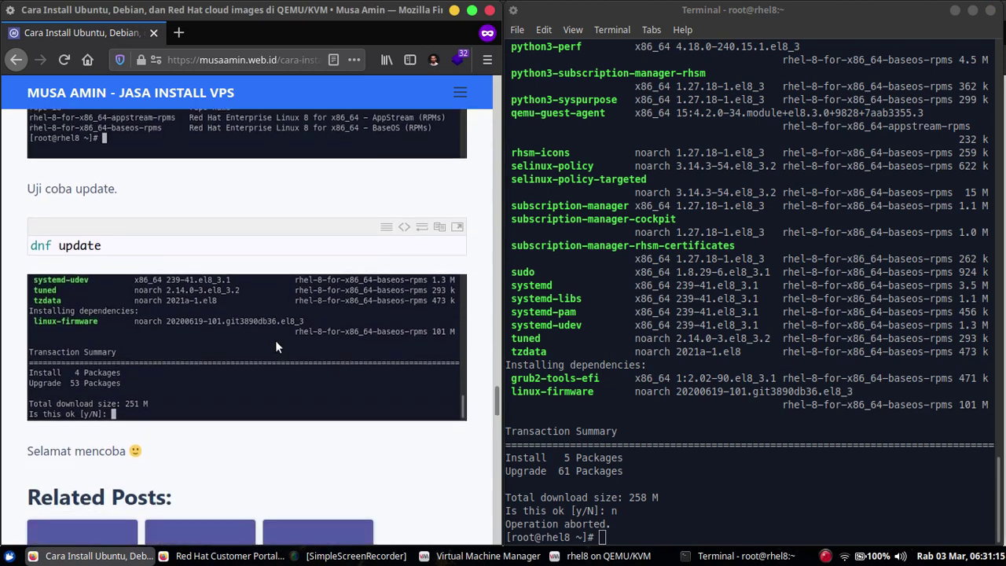
click(796, 402)
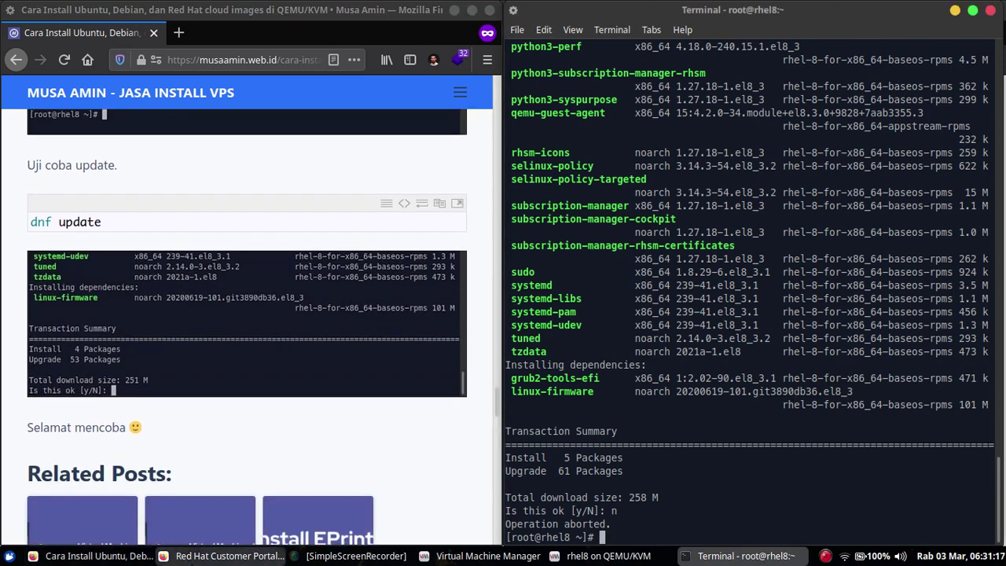
click(189, 555)
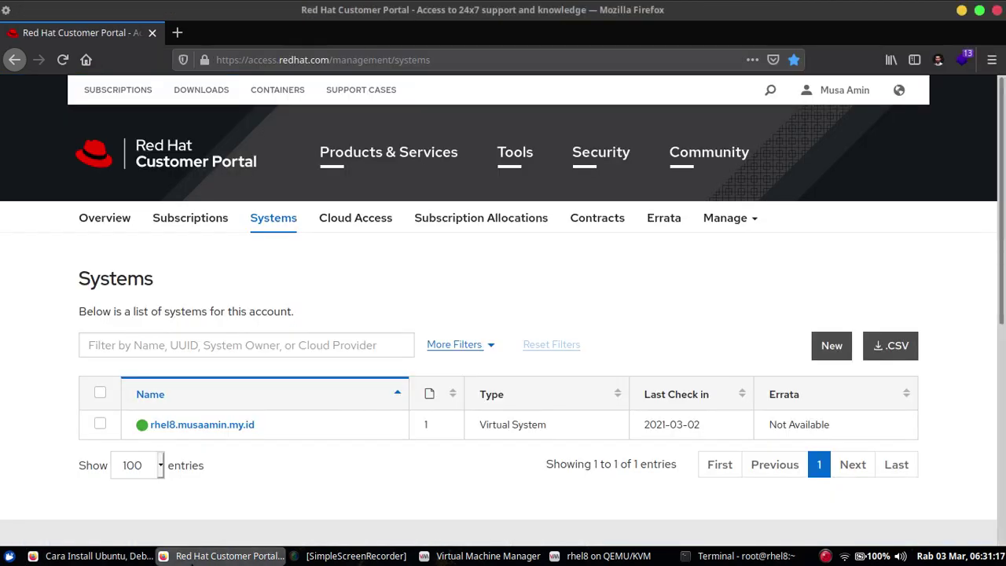
- Reload the Systems list to confirm rhel8, then minimize the portal and maximize the tutorial article
click(63, 60)
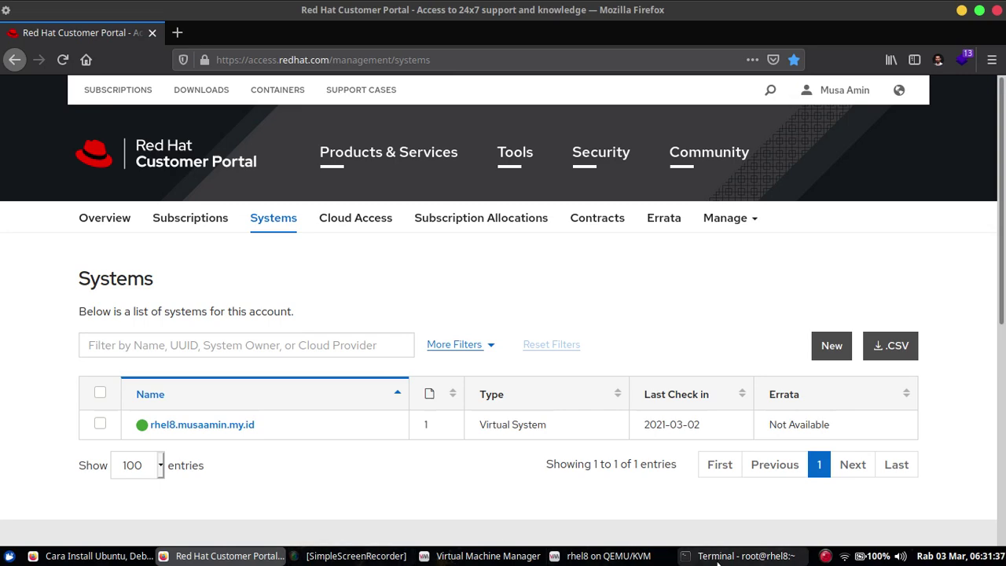
click(738, 556)
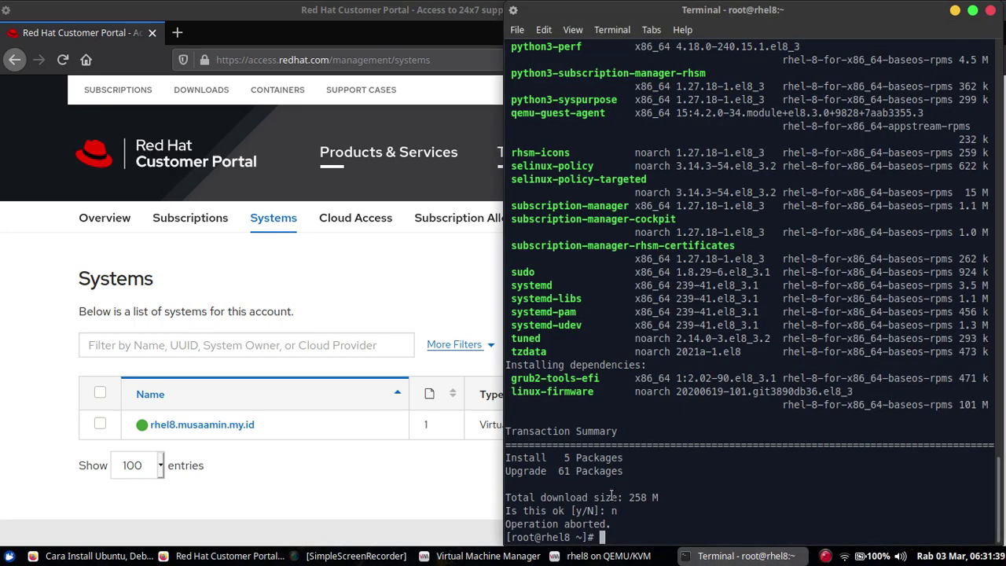
click(400, 486)
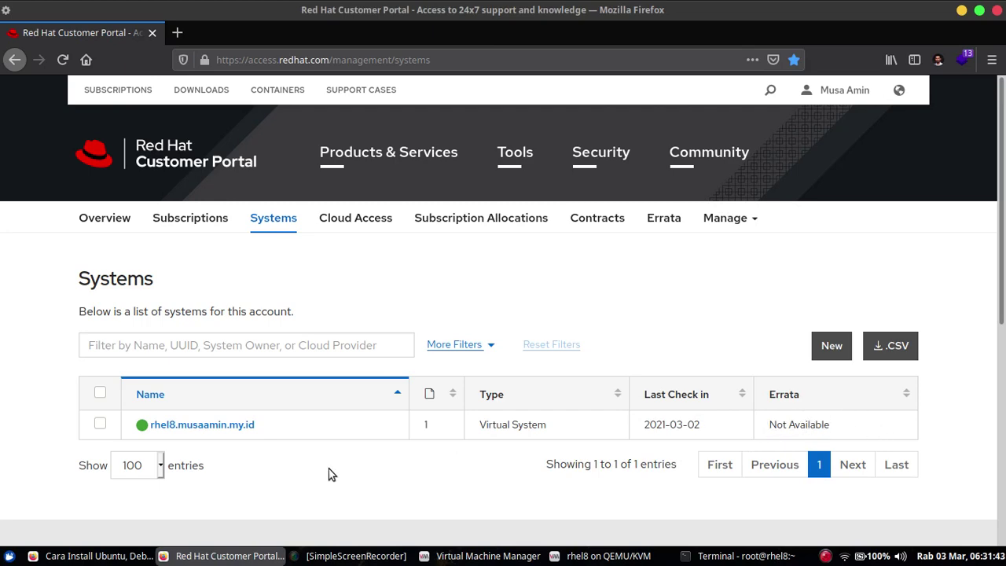
click(251, 560)
click(344, 166)
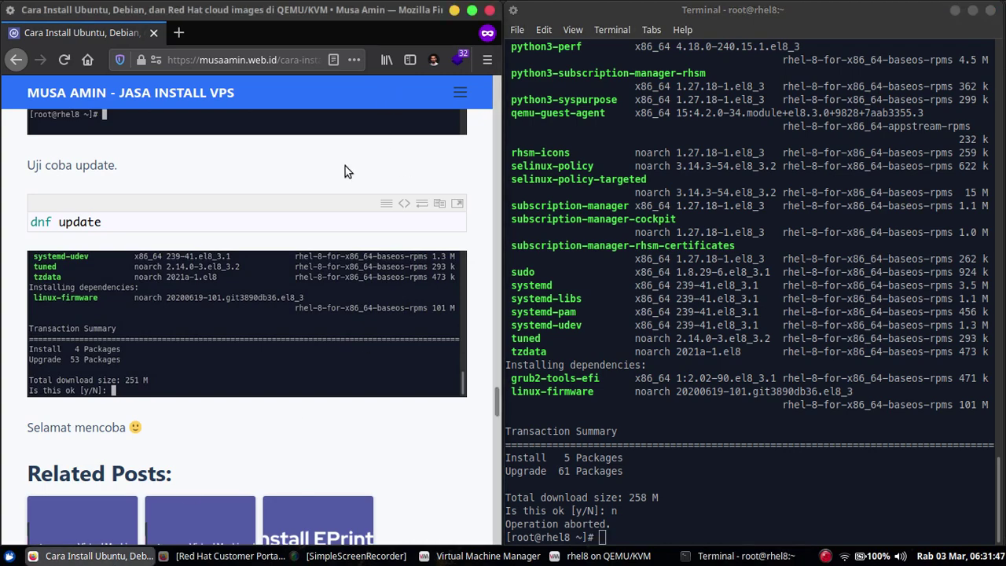
click(471, 11)
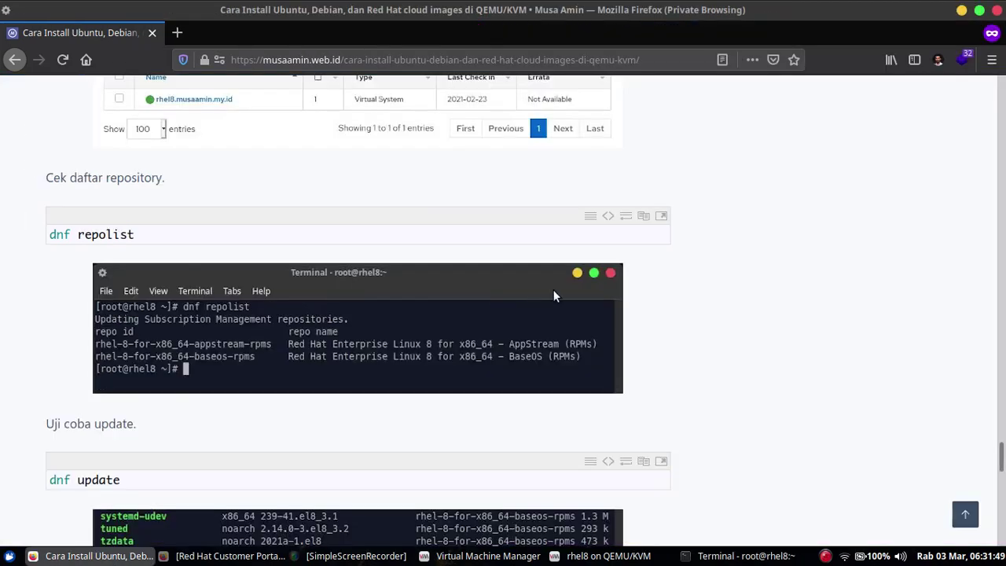
- Scroll the tutorial from its top down to the '4.Red Hat KVM cloud image' heading
drag(1000, 456, 1001, 295)
scroll(411, 280, up, 20)
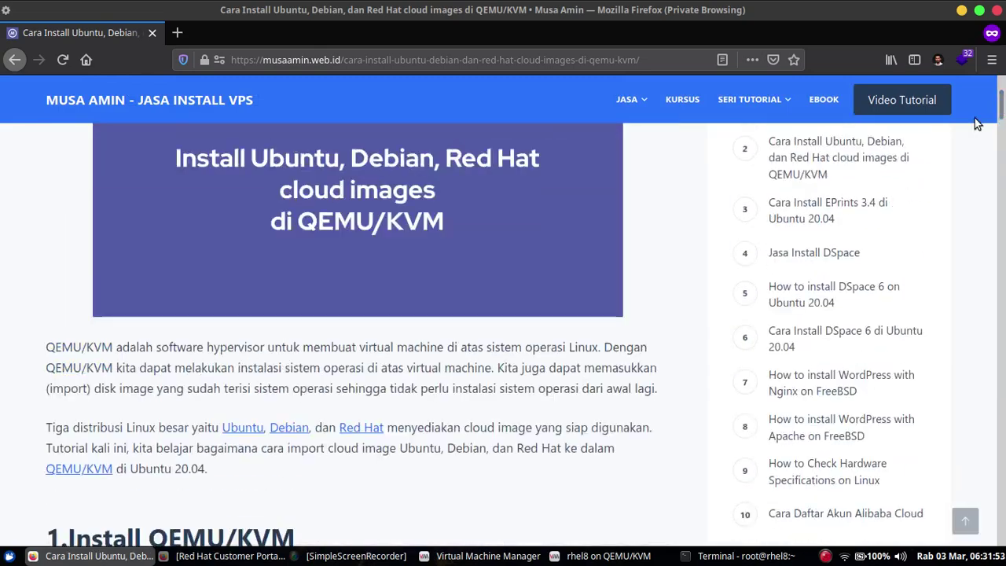
scroll(469, 316, up, 2)
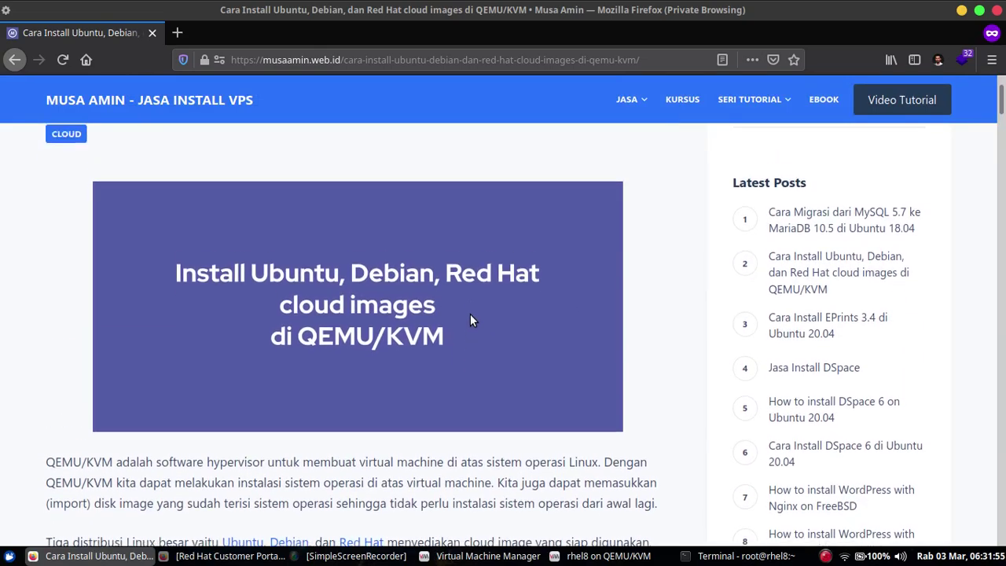
scroll(472, 318, down, 2)
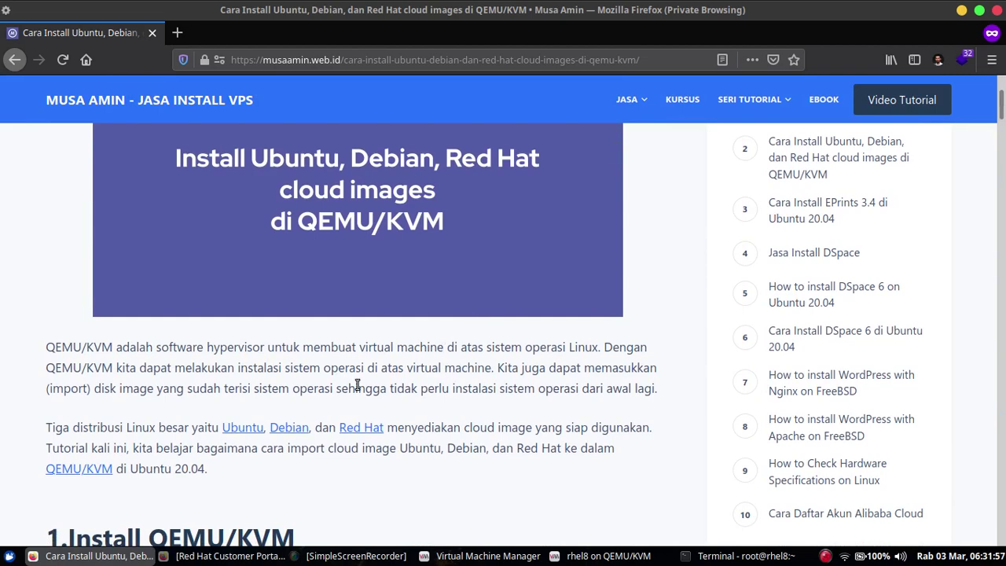
scroll(495, 334, down, 8)
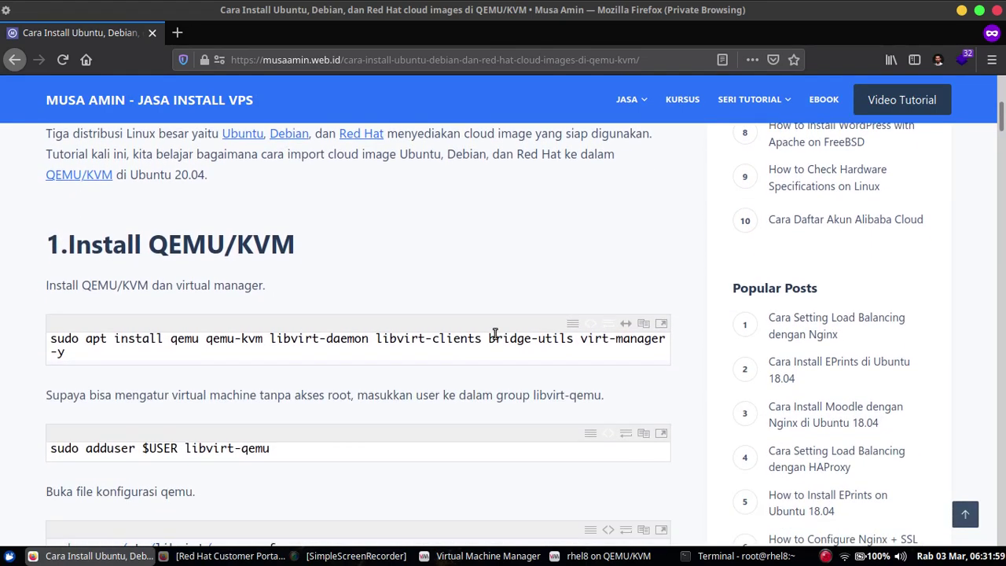
scroll(495, 333, down, 6)
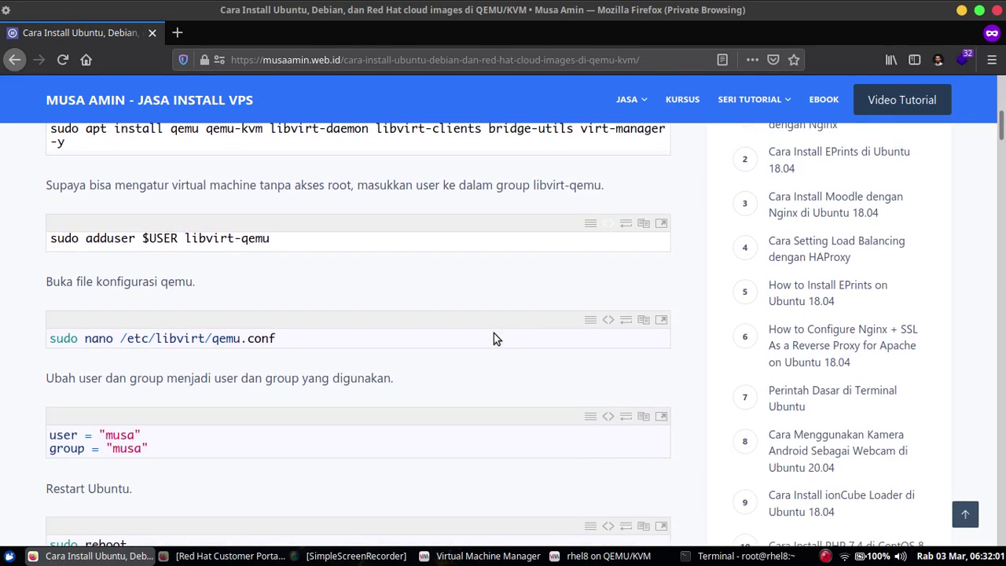
scroll(493, 338, down, 5)
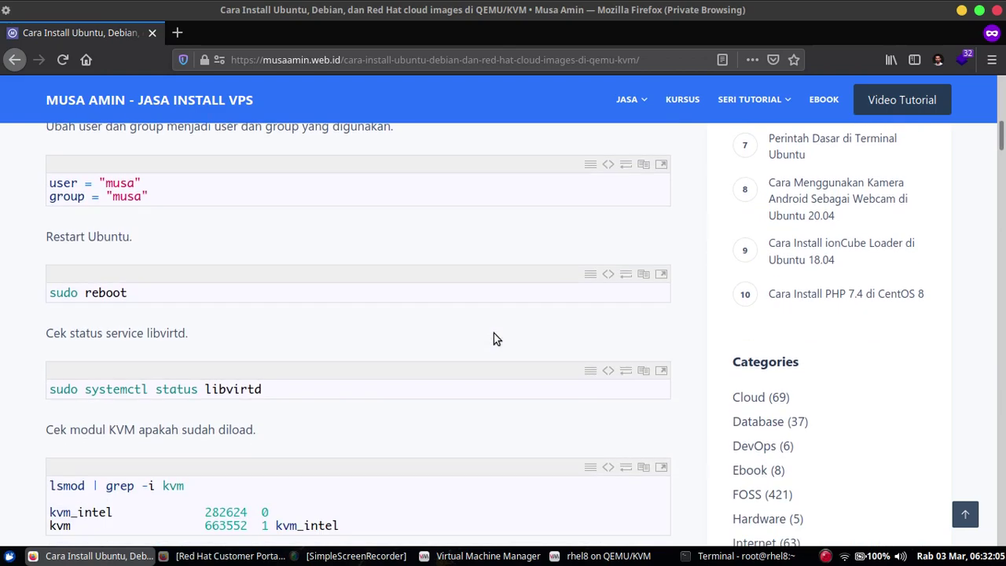
scroll(493, 339, down, 4)
scroll(494, 338, down, 9)
scroll(493, 338, down, 8)
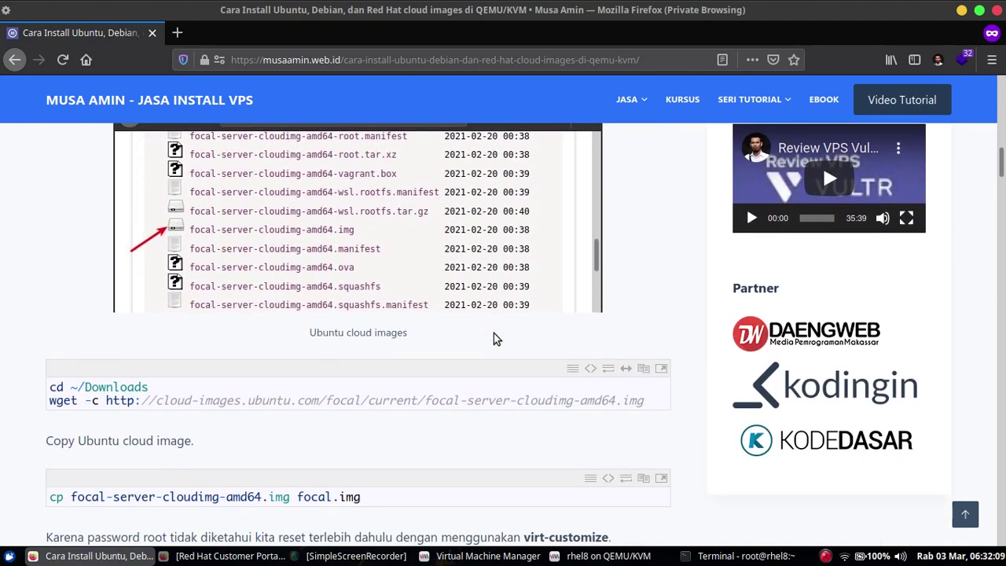
scroll(493, 338, down, 2)
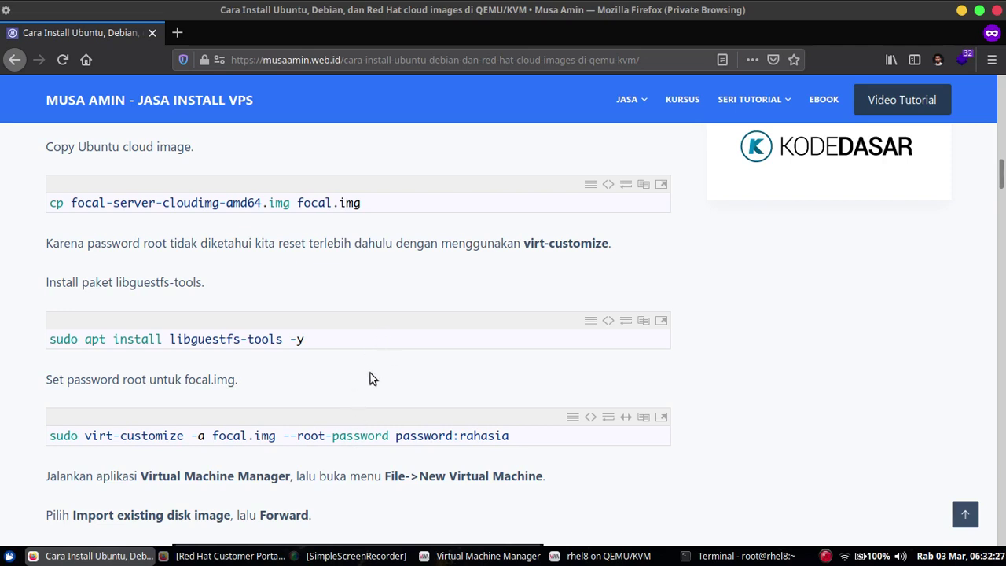
scroll(390, 355, down, 5)
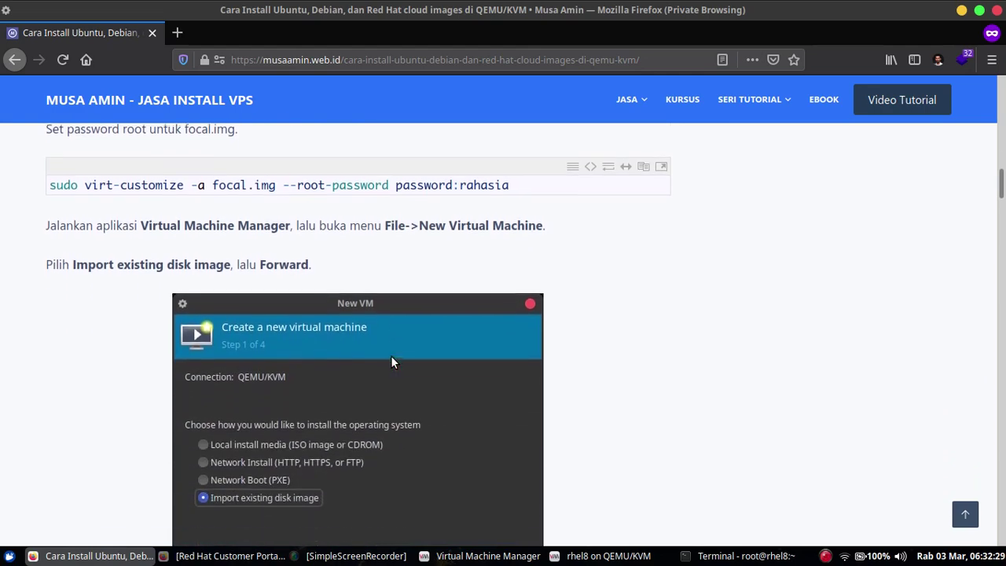
scroll(413, 330, down, 8)
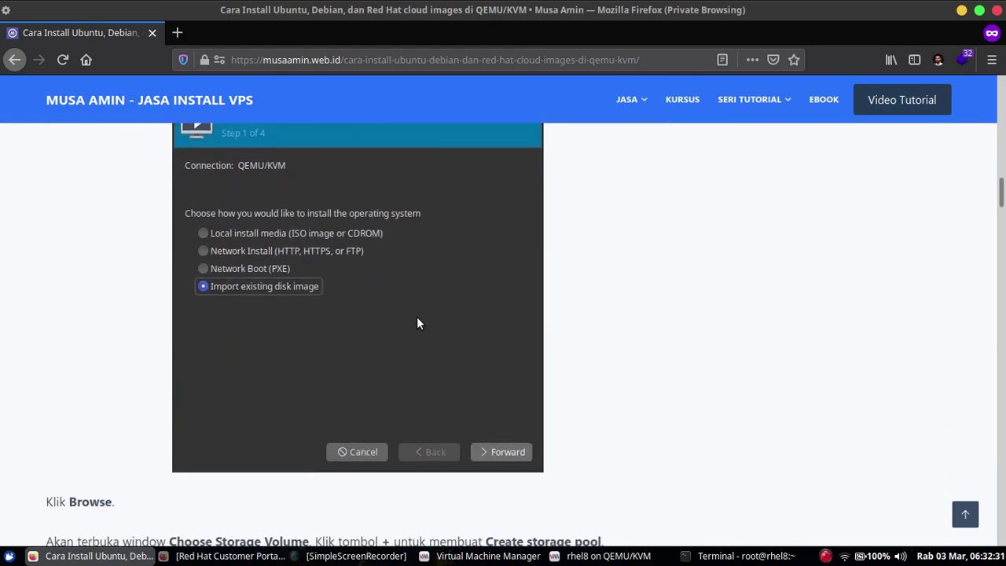
scroll(417, 317, down, 15)
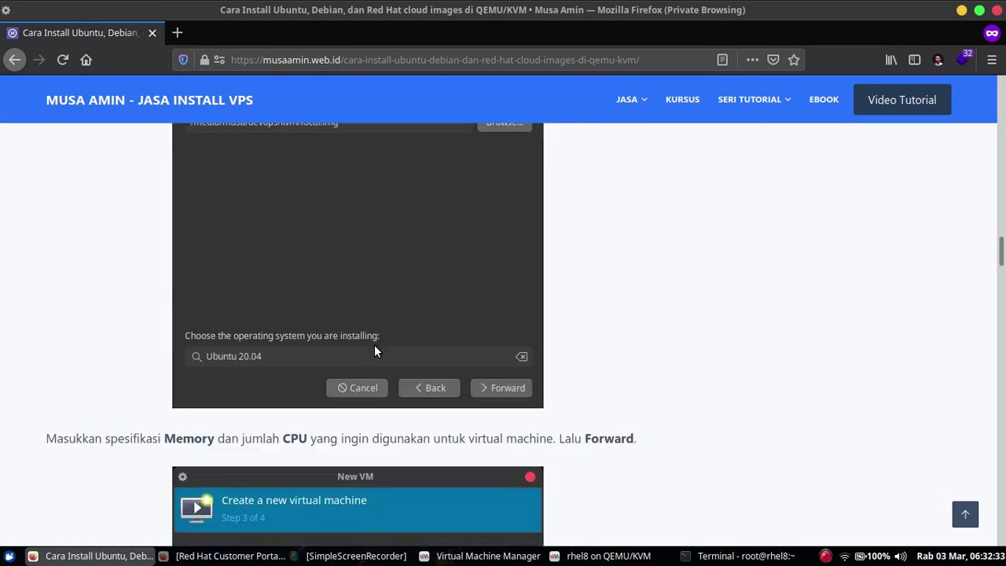
scroll(374, 351, down, 10)
drag(1001, 271, 1002, 317)
scroll(193, 378, down, 5)
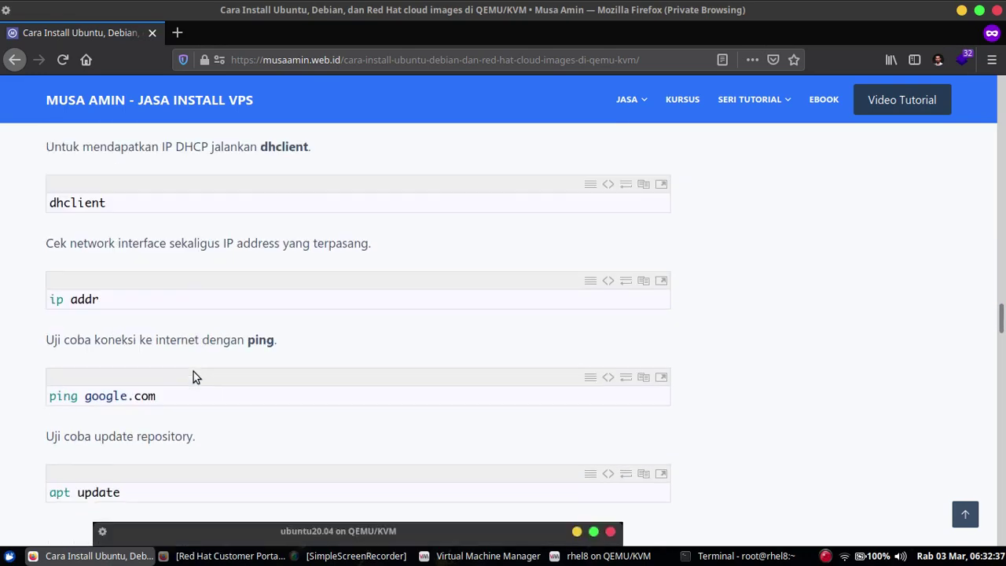
scroll(211, 396, down, 8)
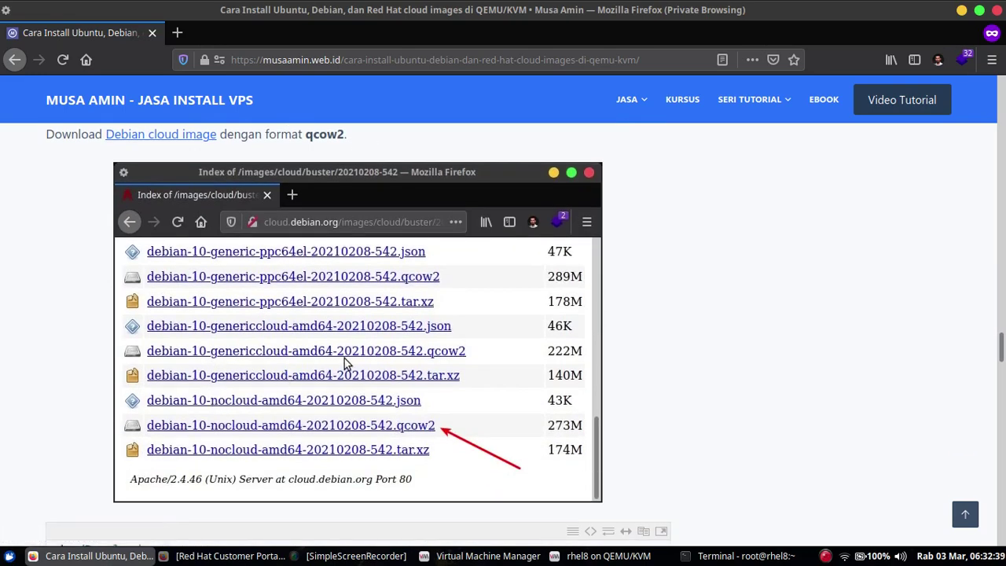
scroll(388, 356, up, 1)
scroll(322, 339, down, 4)
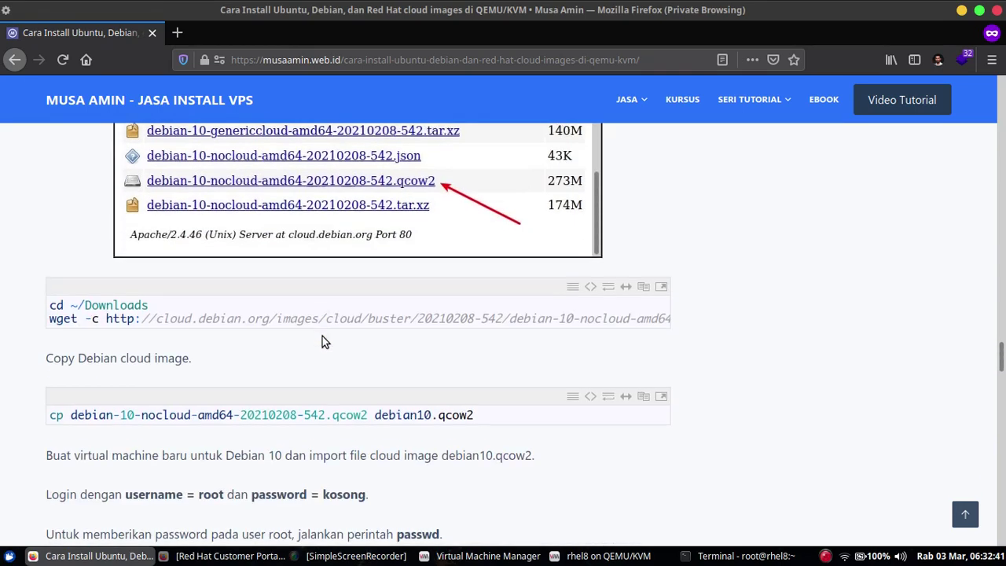
scroll(222, 374, down, 3)
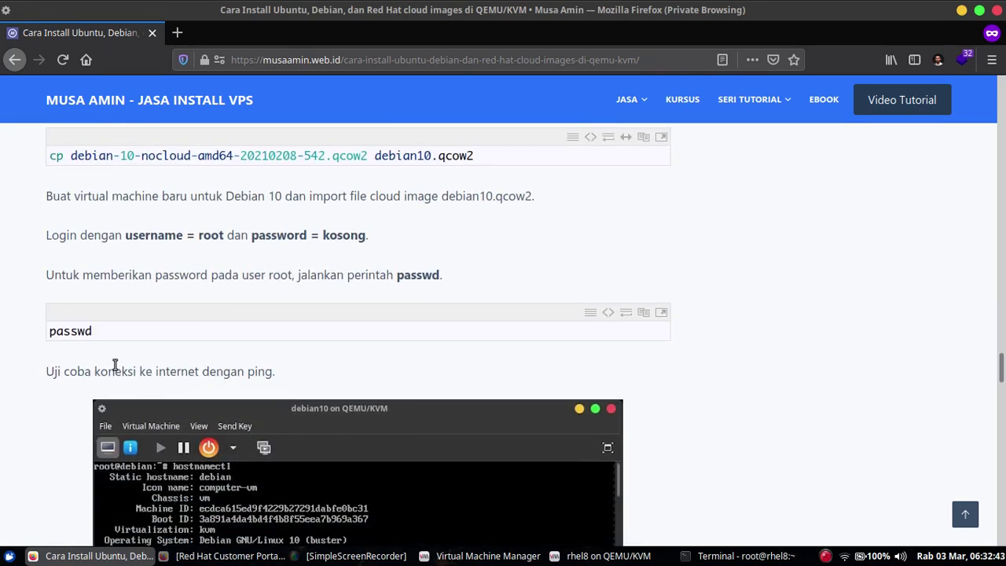
scroll(324, 354, down, 3)
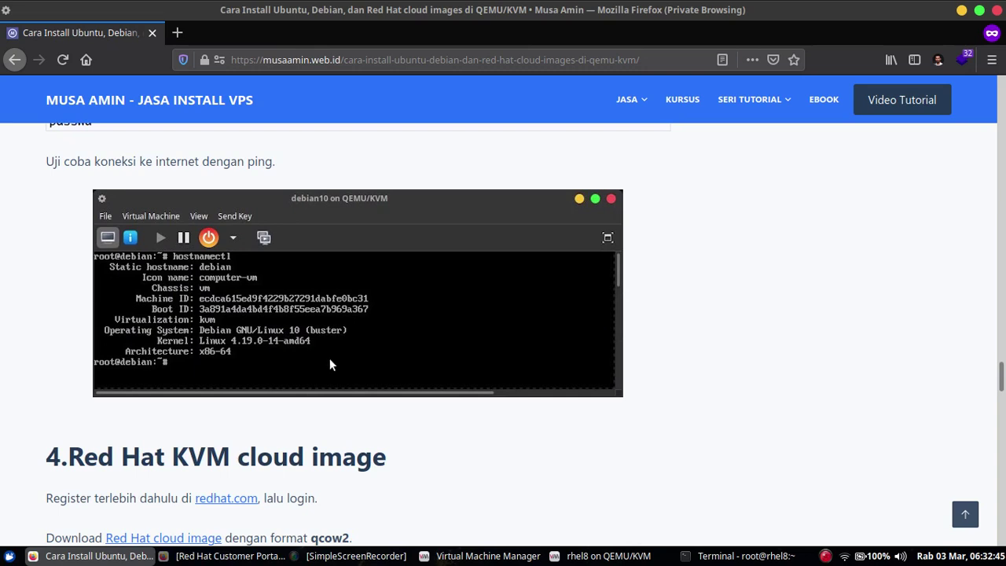
scroll(448, 330, down, 4)
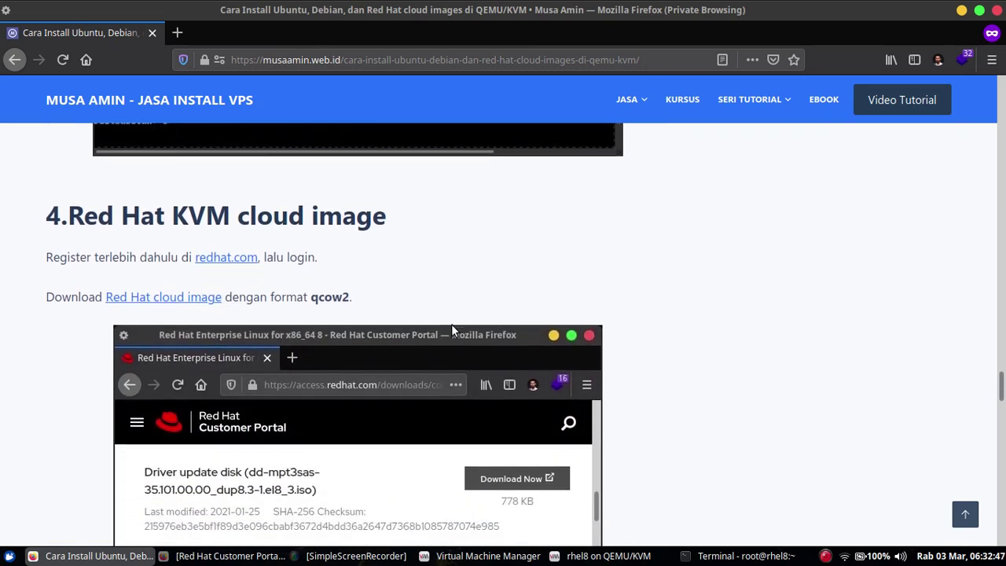